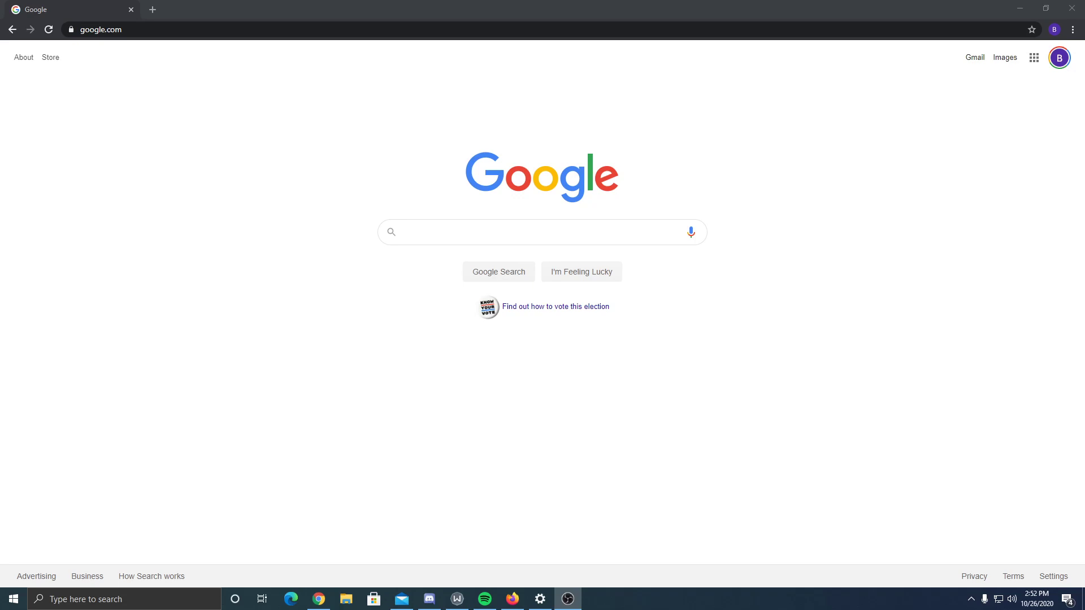
- Load shop.hybridsystems.org in the browser and go to Services > My Services
left_click(242, 288)
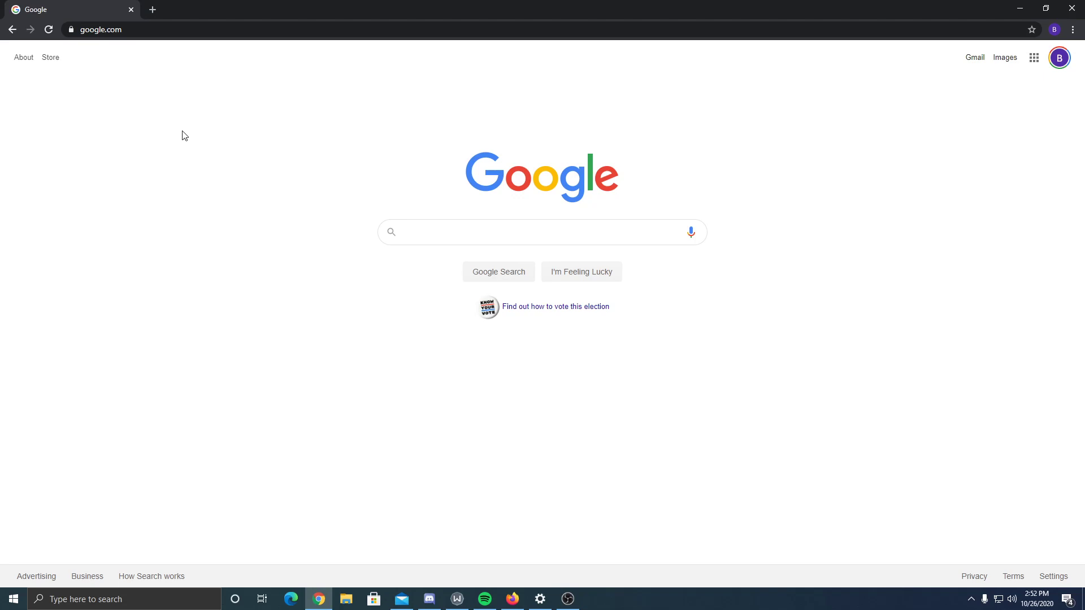
left_click(149, 29)
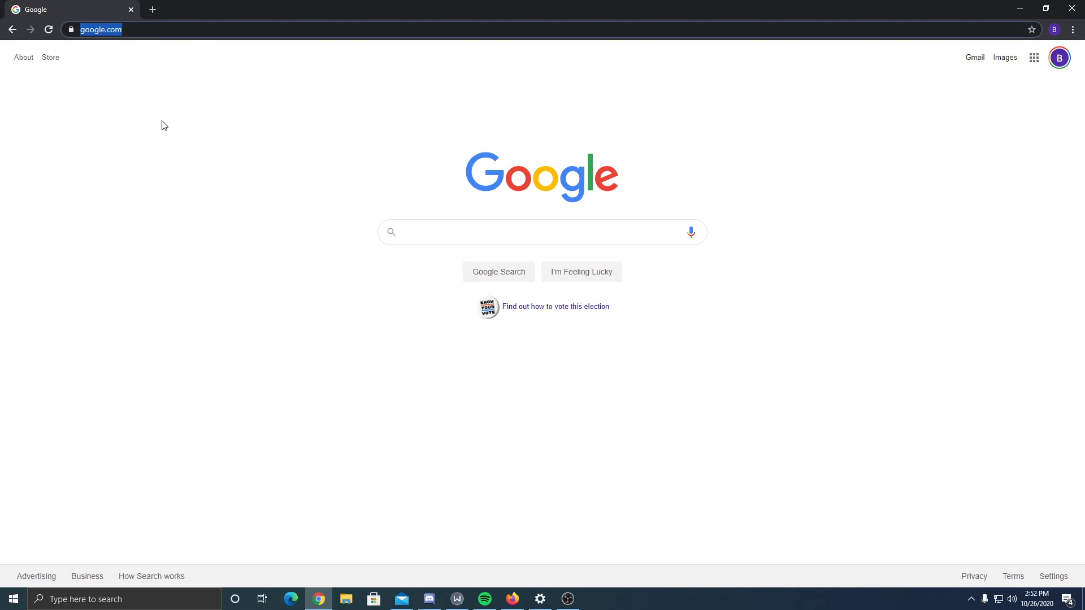
left_click(133, 243)
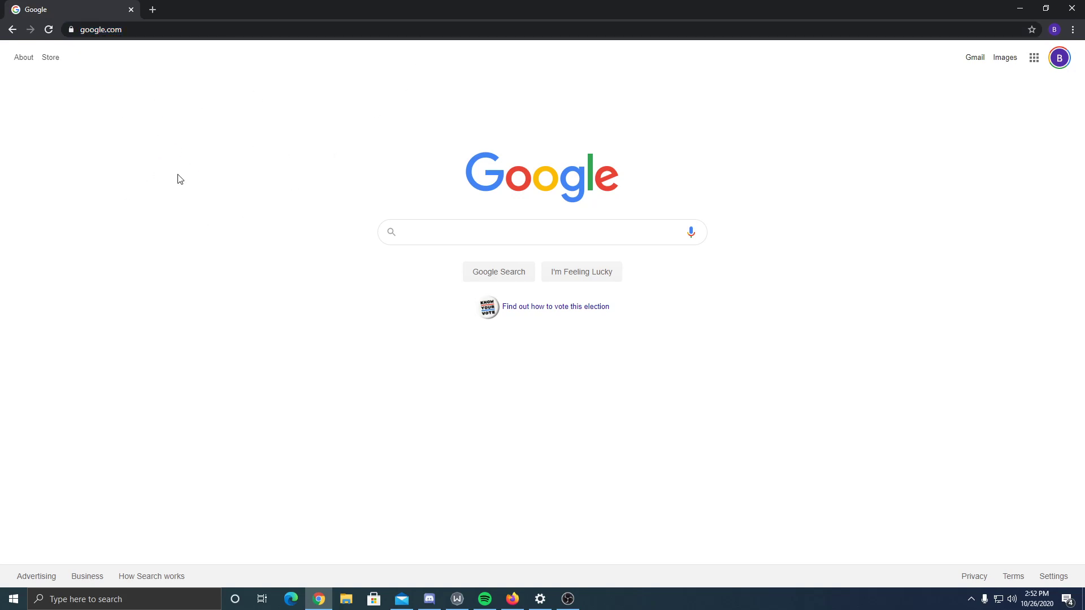
left_click(125, 30)
type("shop.hybridsystems.org")
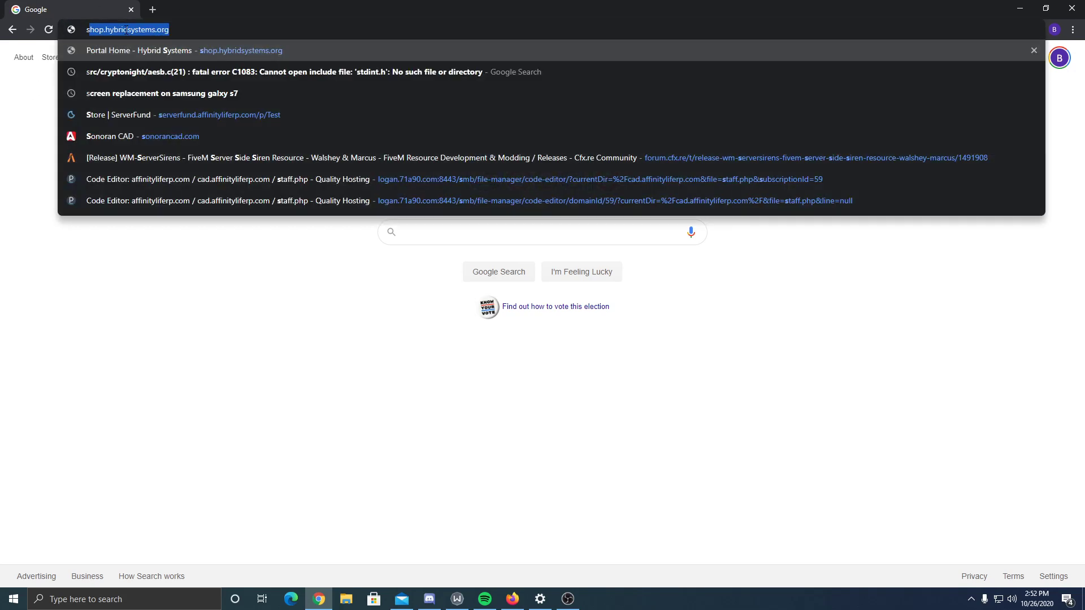
key("Return")
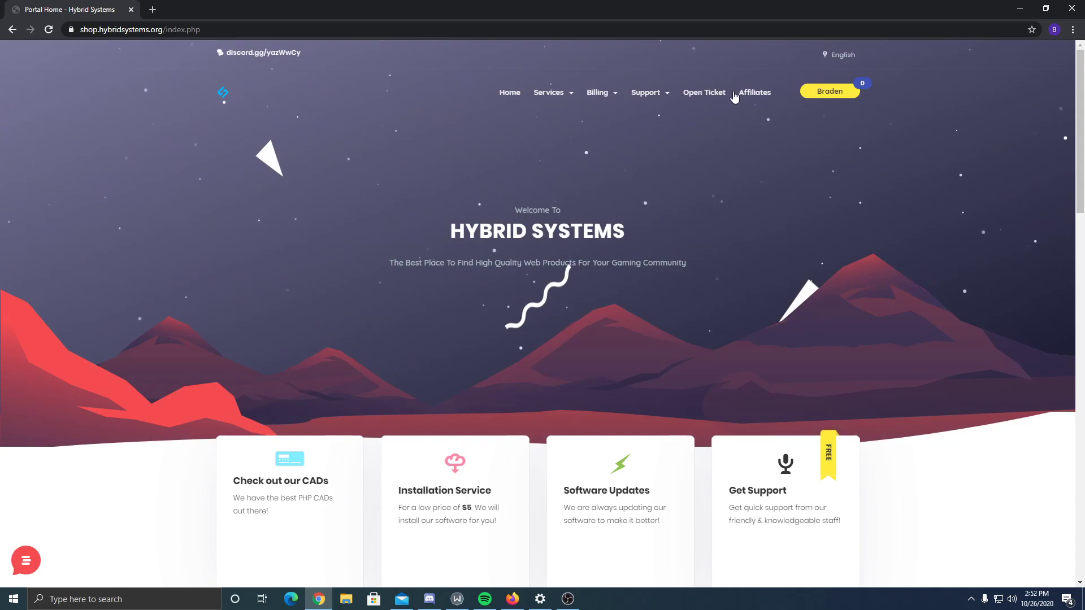
left_click(551, 92)
left_click(553, 135)
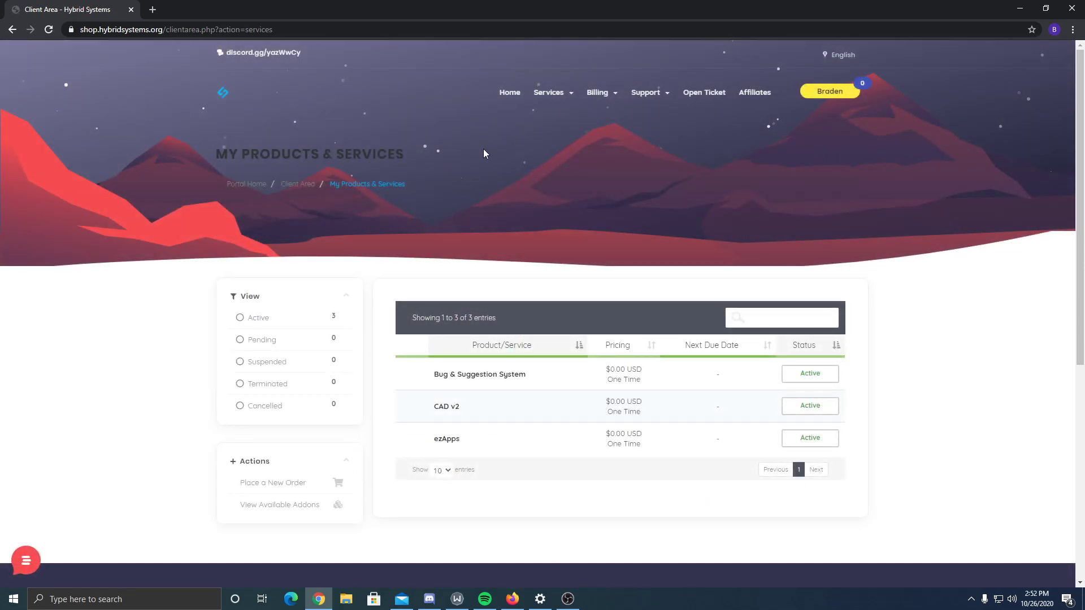
- From CAD v2's Downloads, download the CAD v2.2 [Latest] package and save it as cad.rar
left_click(445, 410)
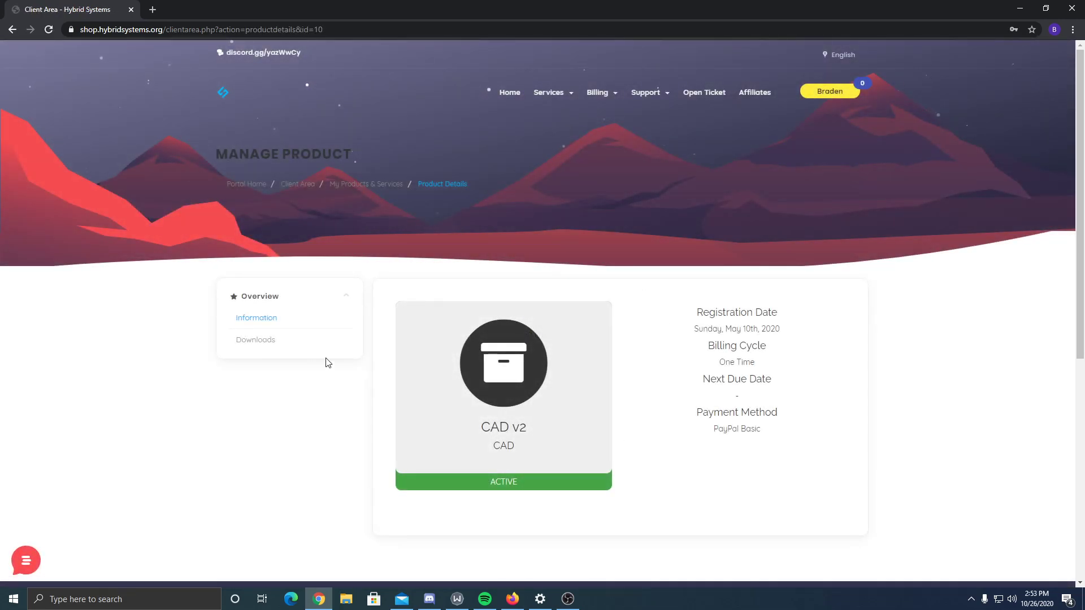
left_click(241, 340)
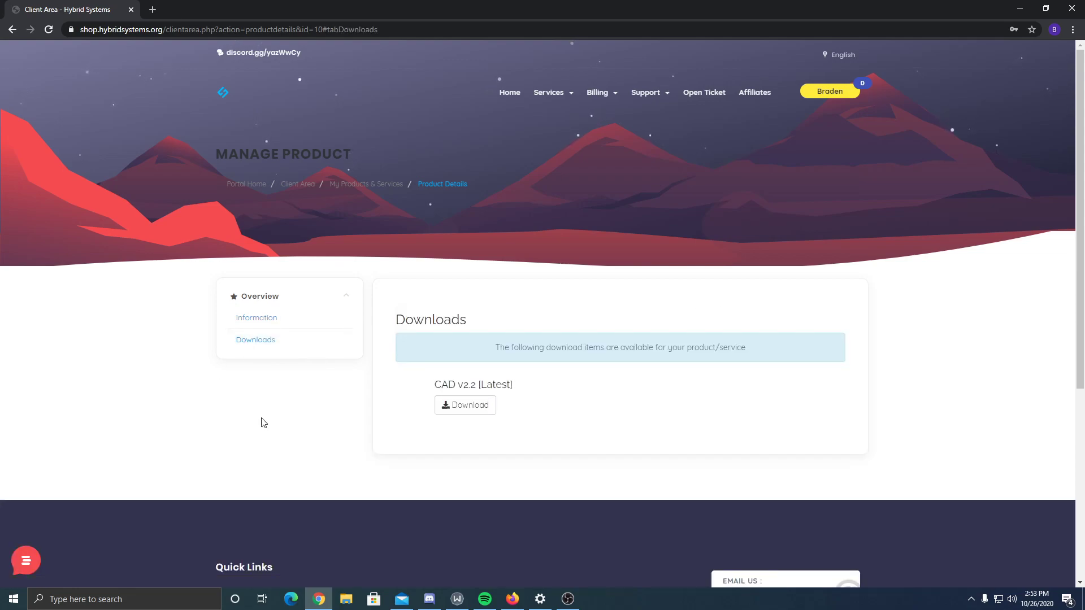
left_click_drag(432, 384, 550, 381)
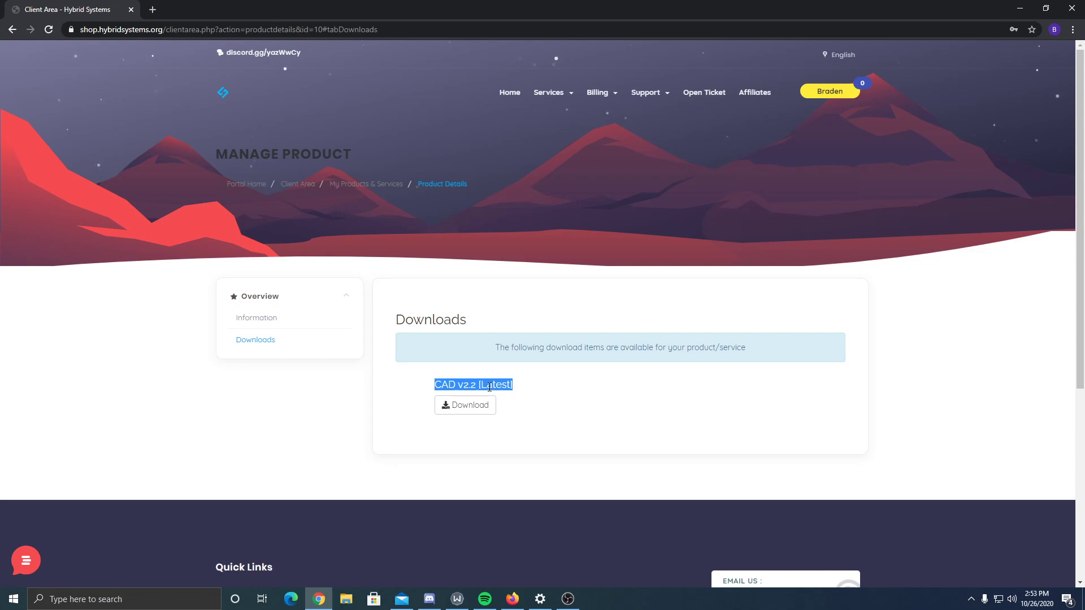
left_click(457, 415)
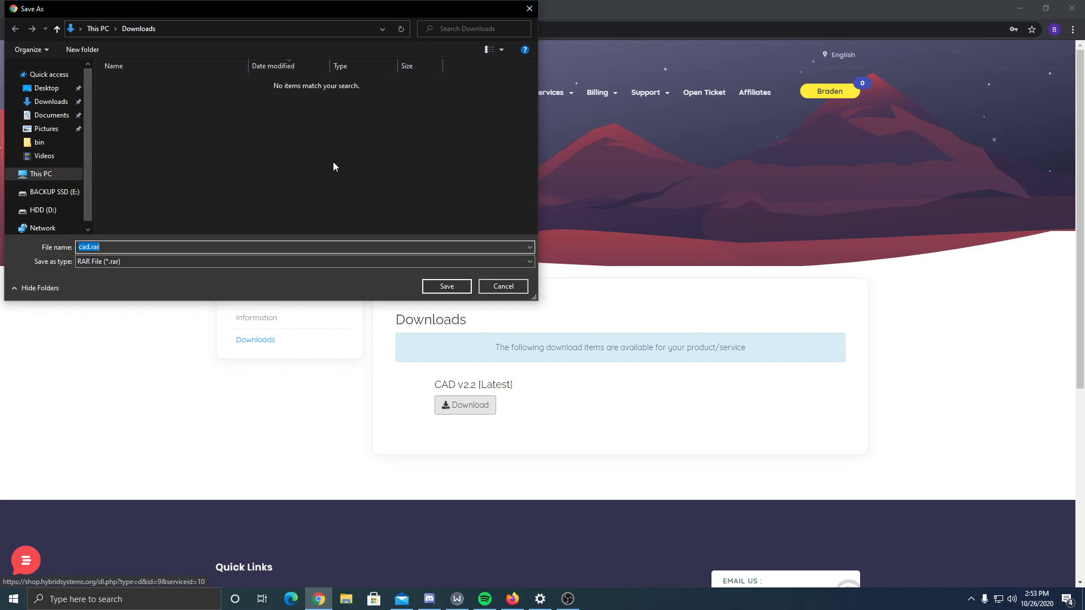
left_click(444, 288)
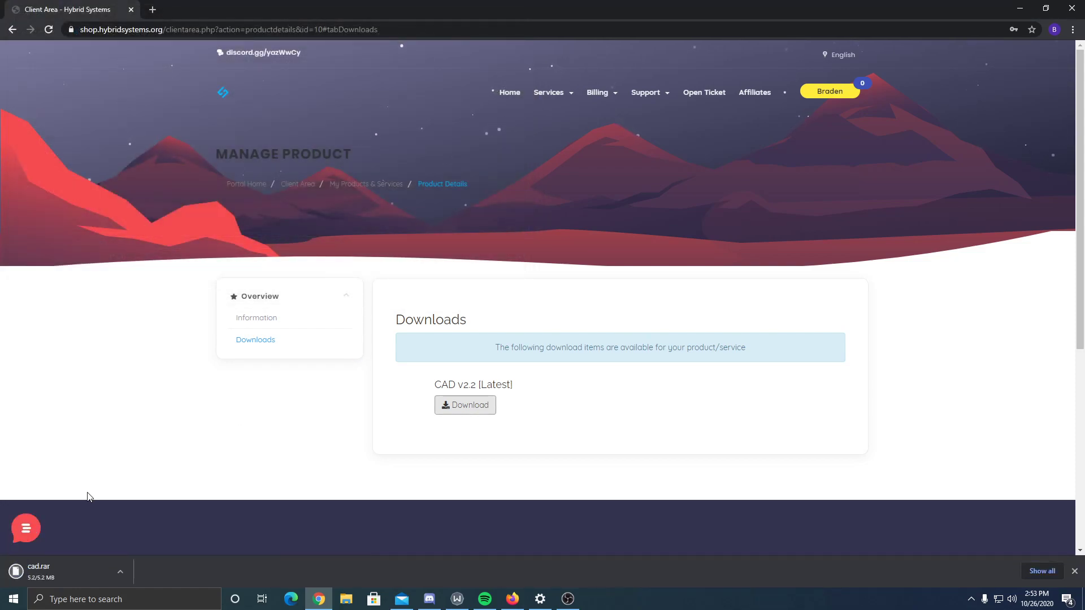
right_click(65, 577)
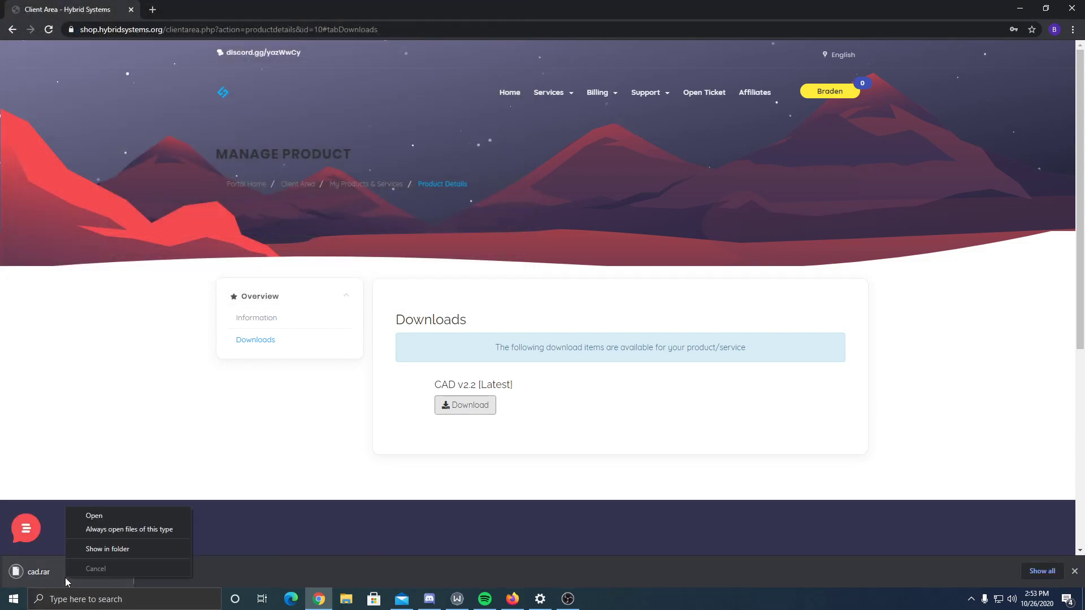
- Show cad.rar in its folder and extract it here with 7-Zip
left_click(92, 555)
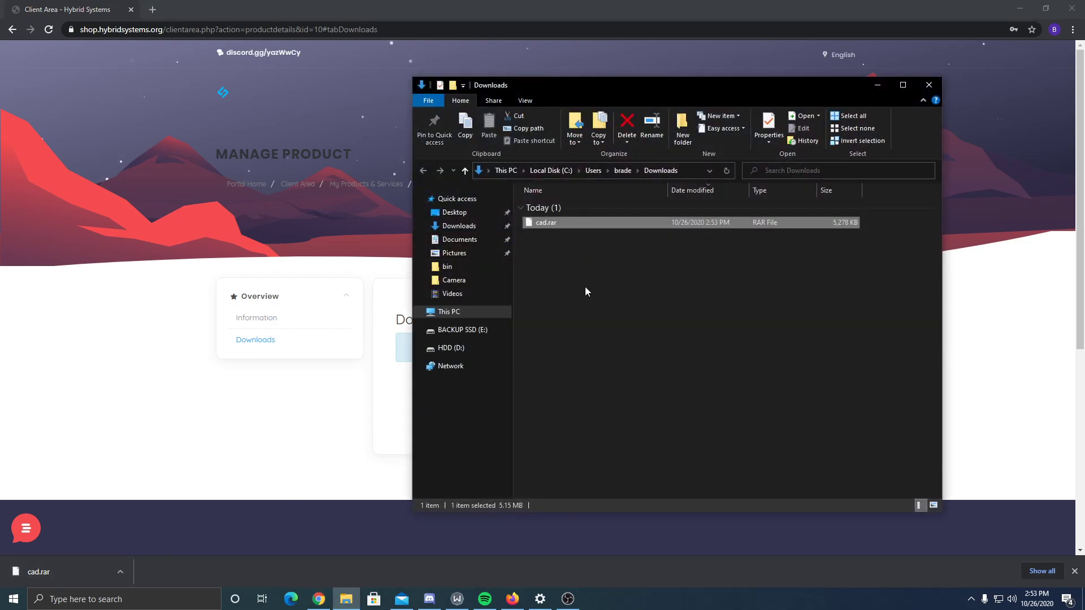
right_click(551, 226)
mouse_move(599, 272)
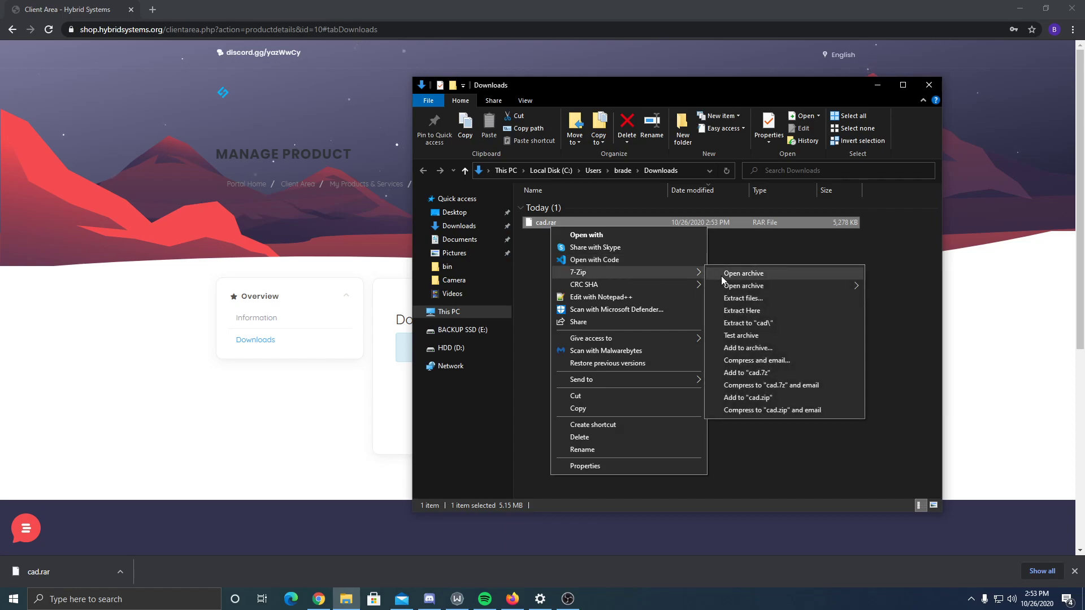
left_click(767, 320)
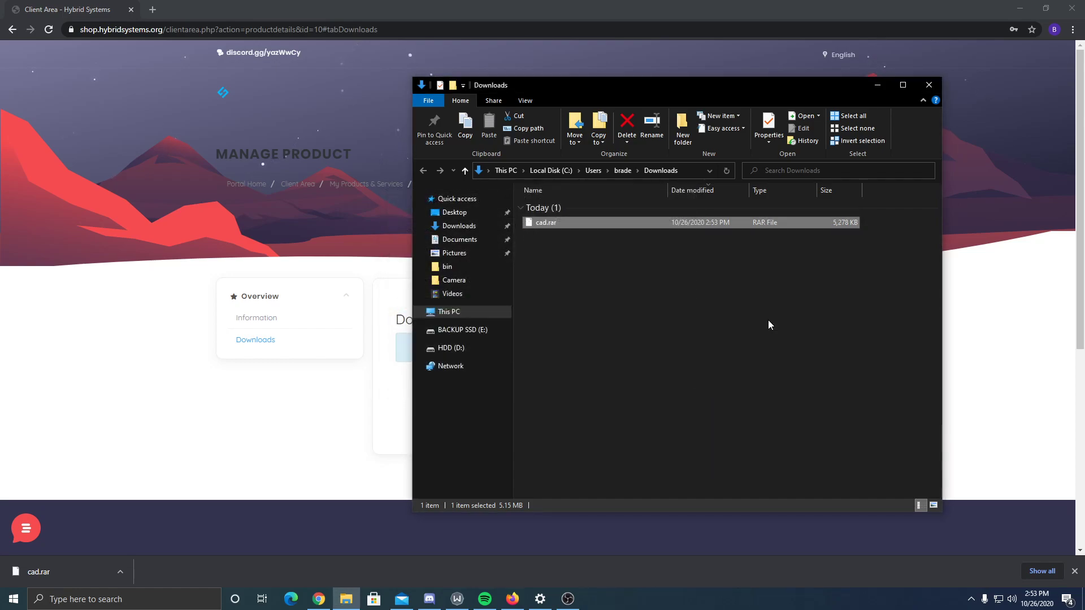
left_click(768, 320)
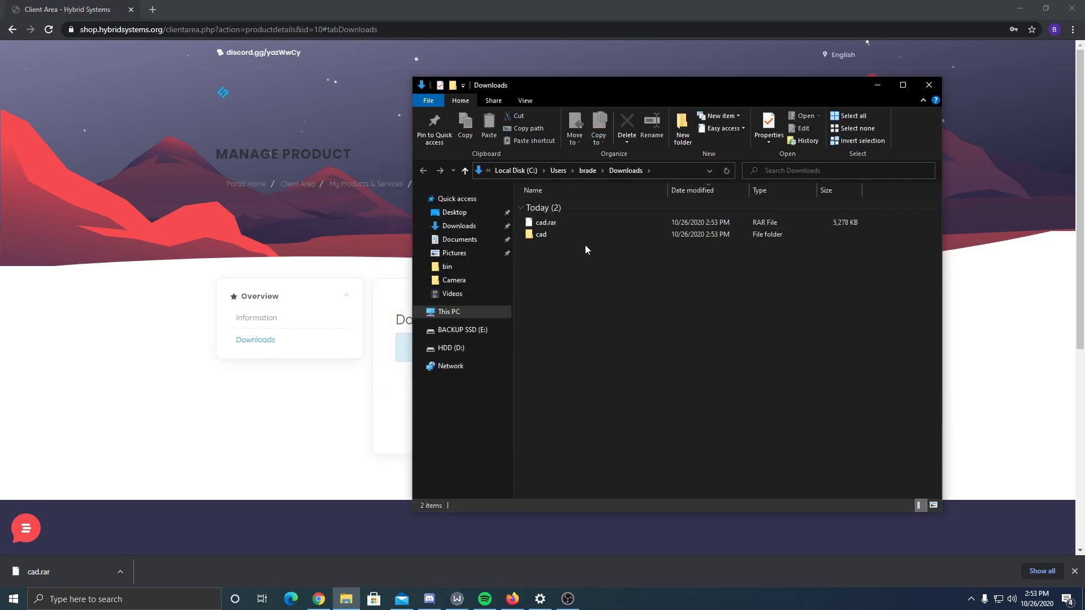
- Browse the extracted cad > HybridSystemsCADv2.2 > cad folders to review the 21 CAD files
double_click(544, 235)
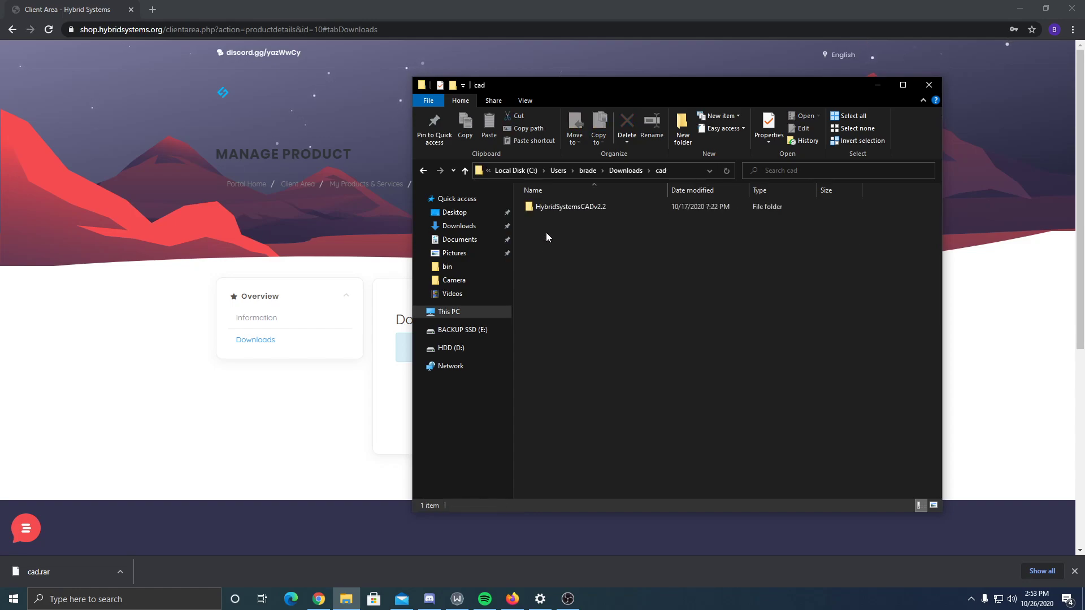
double_click(556, 212)
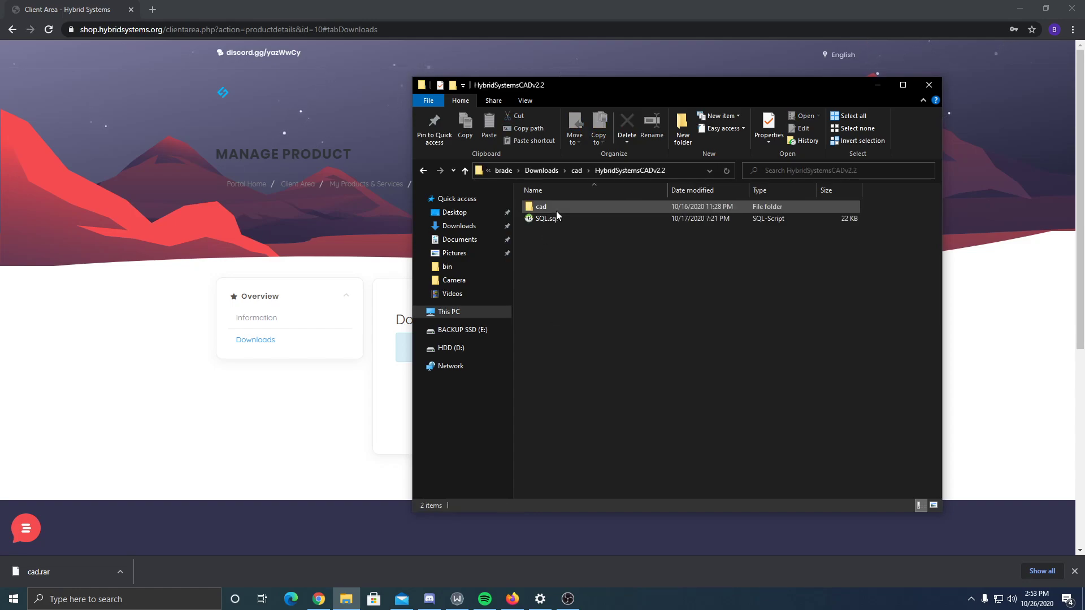
double_click(558, 207)
left_click_drag(633, 479, 521, 126)
left_click(599, 170)
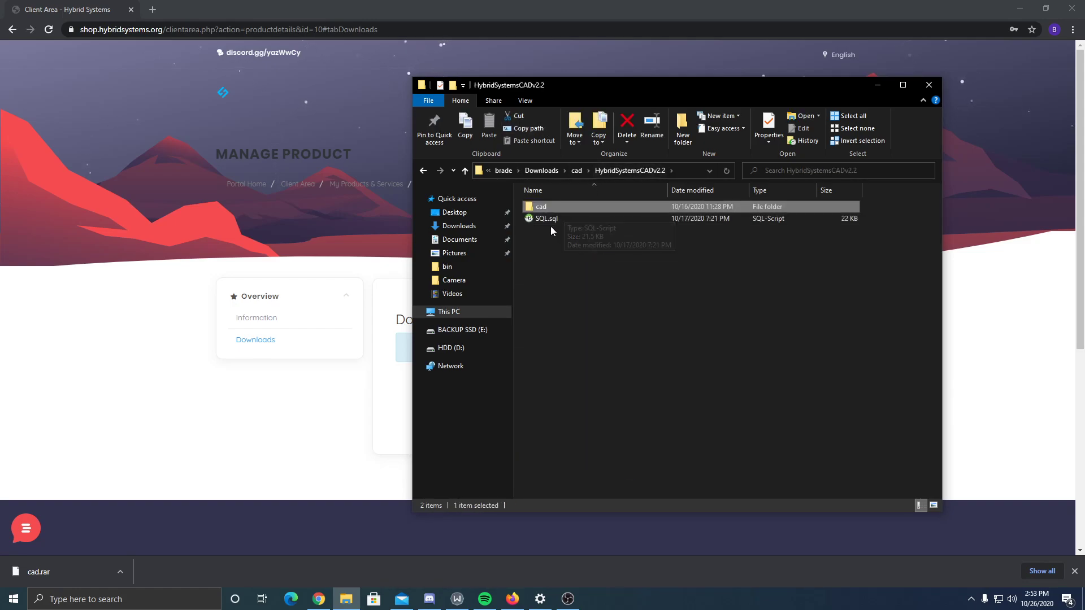
left_click(593, 219)
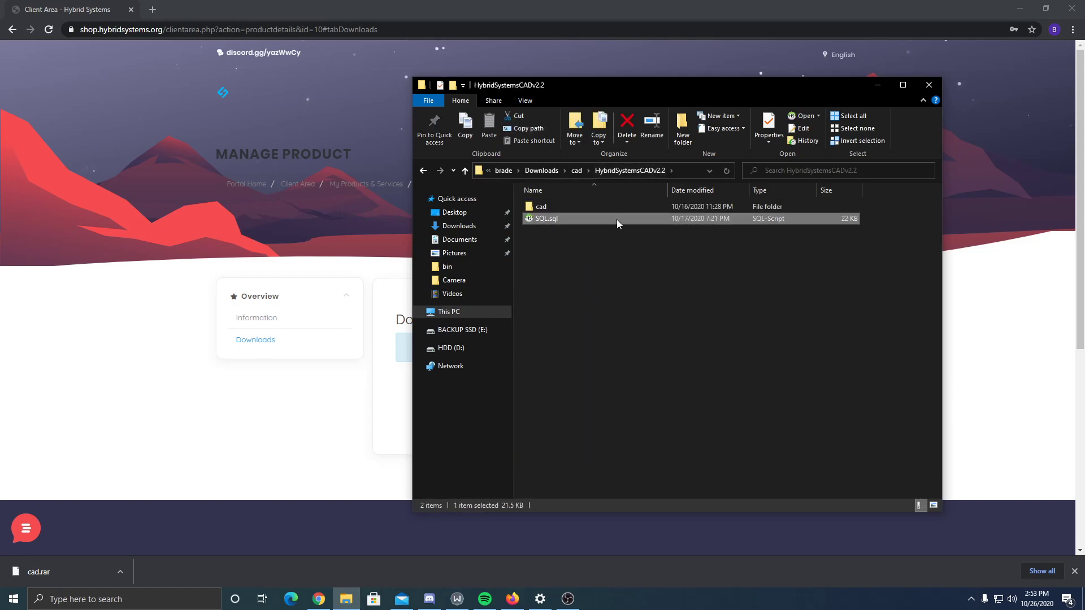
- Locate SQL.sql in HybridSystemsCADv2.2 and open it with Notepad++
double_click(553, 205)
left_click(528, 229)
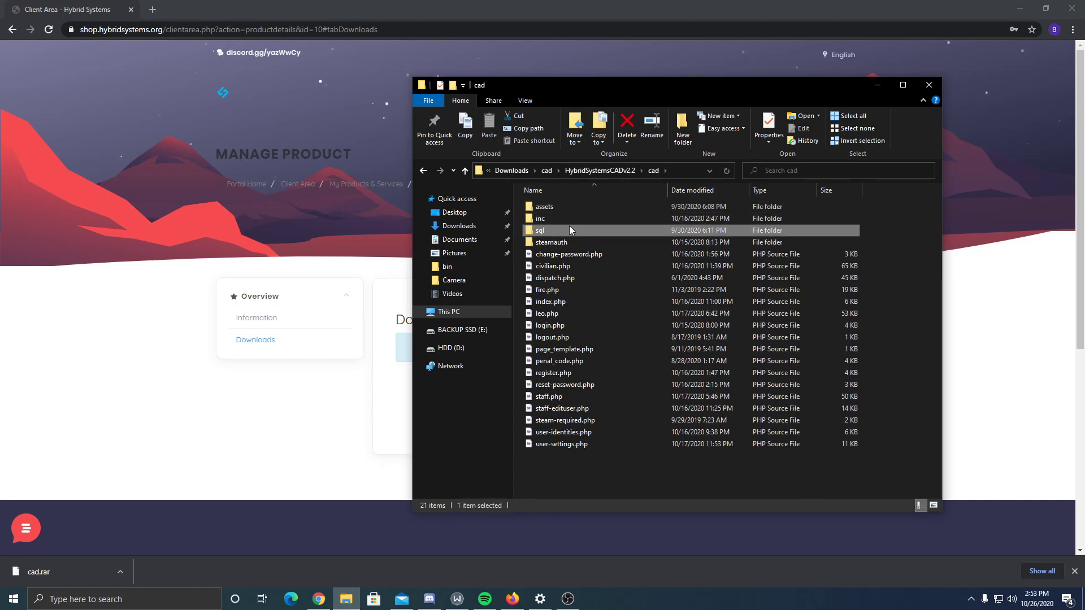
left_click(598, 172)
left_click(558, 223)
right_click(559, 223)
left_click(599, 303)
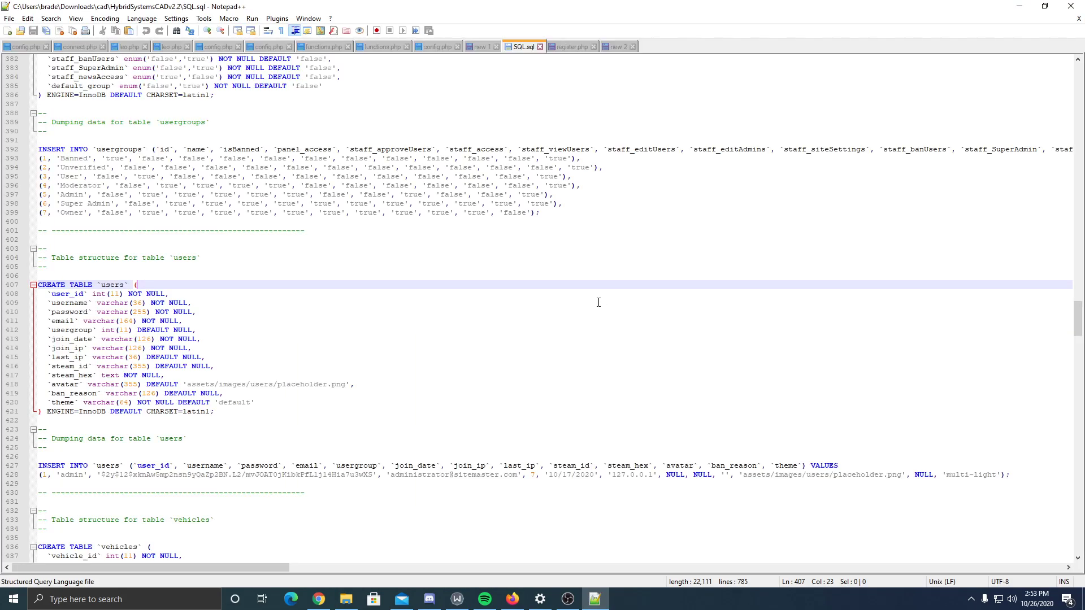
- Close all other Notepad++ tabs, discarding their unsaved changes
right_click(520, 48)
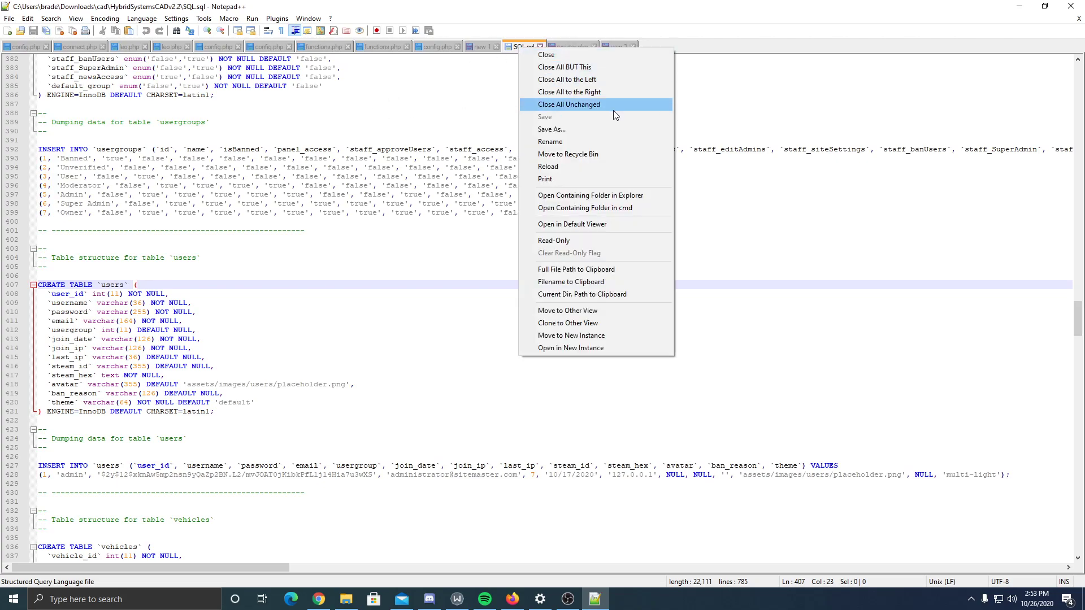
left_click(604, 67)
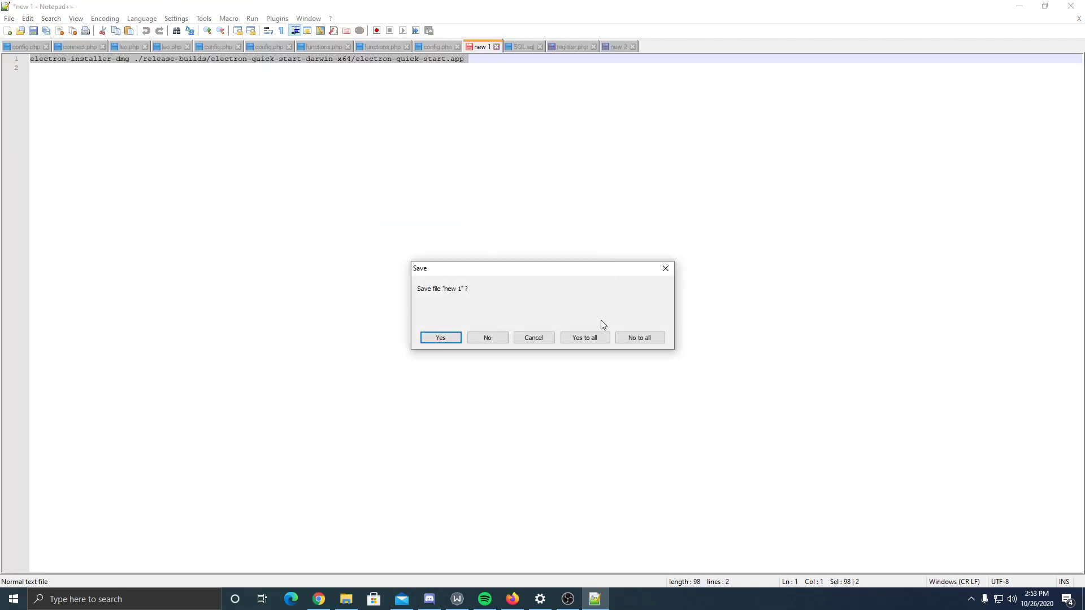
left_click(639, 338)
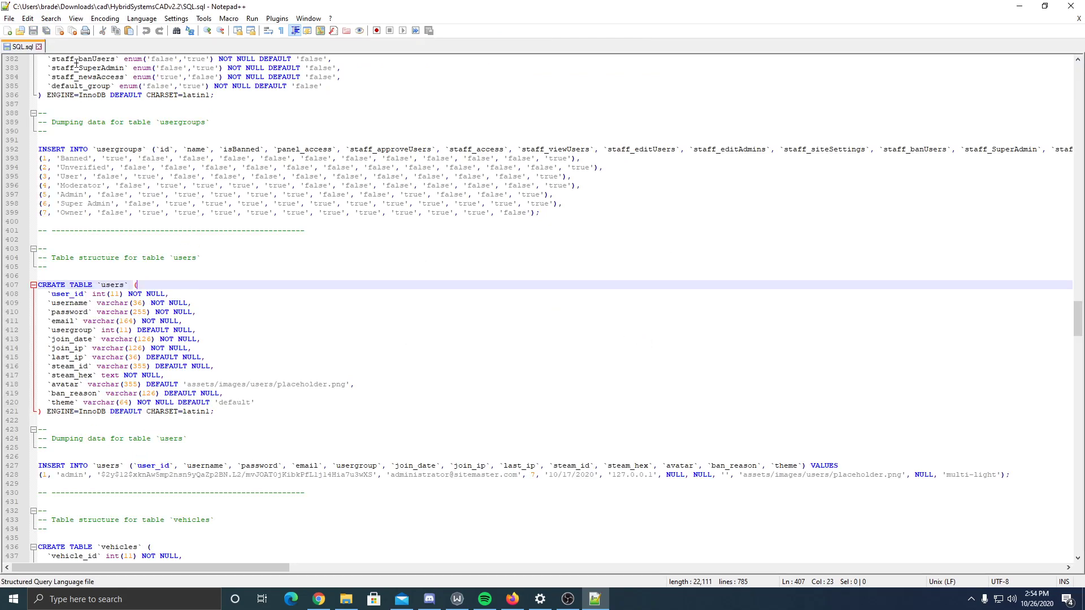
- Delete the steam_hex column line from the CREATE TABLE users definition
scroll(165, 247, "up", 15)
scroll(135, 357, "down", 15)
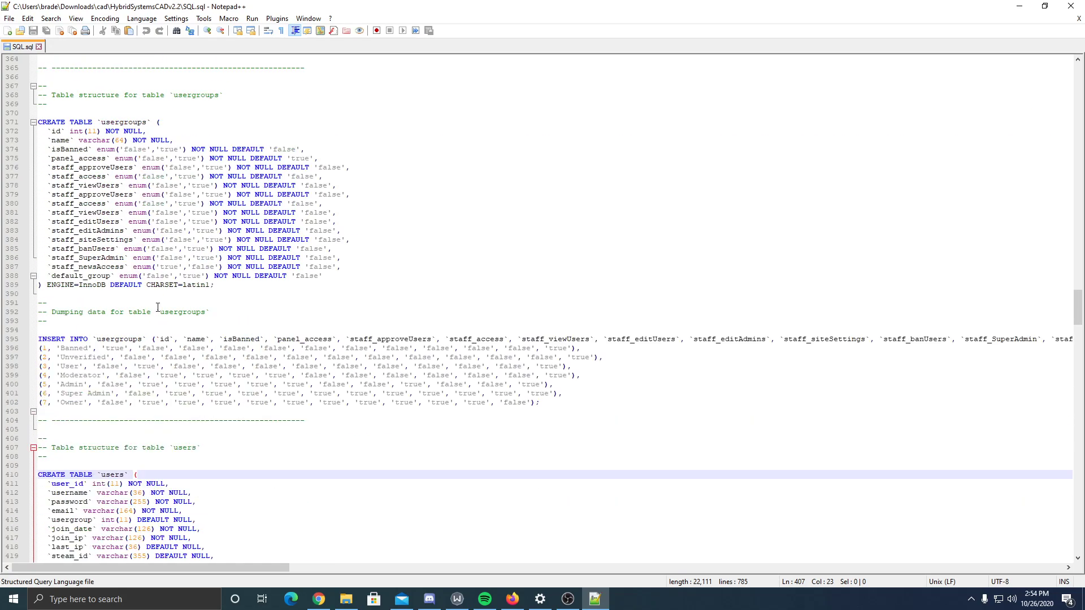
double_click(123, 286)
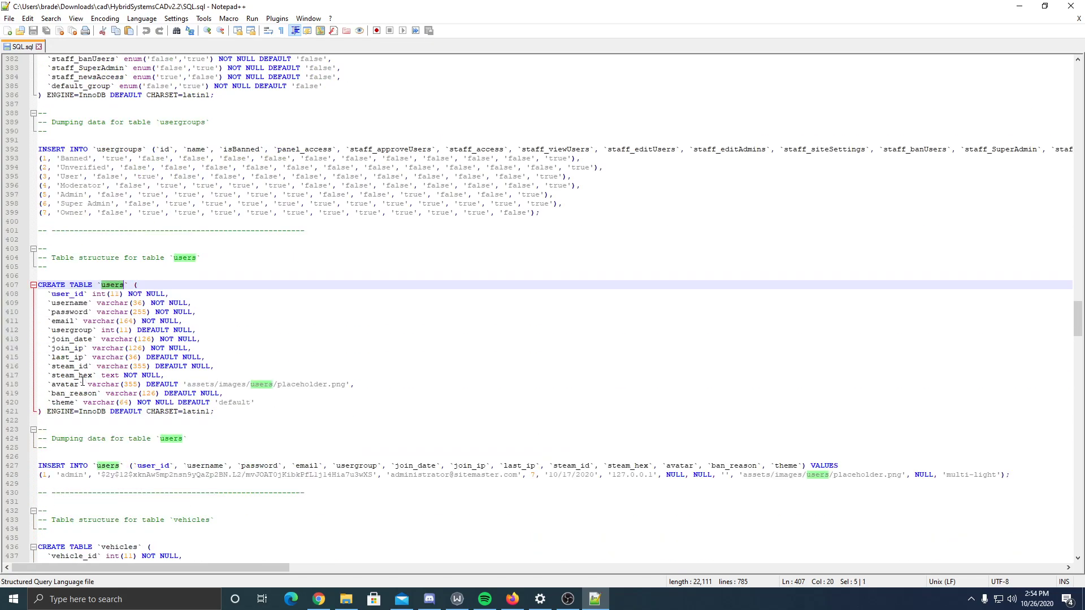
left_click(58, 375)
double_click(59, 375)
left_click_drag(48, 375, 226, 377)
key("BackSpace")
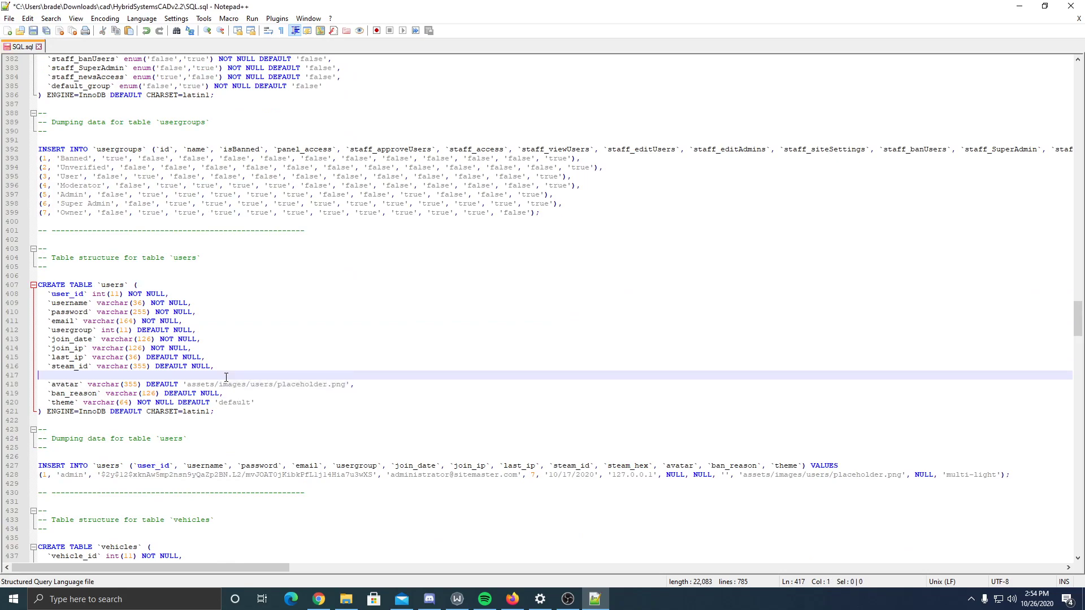
key("BackSpace")
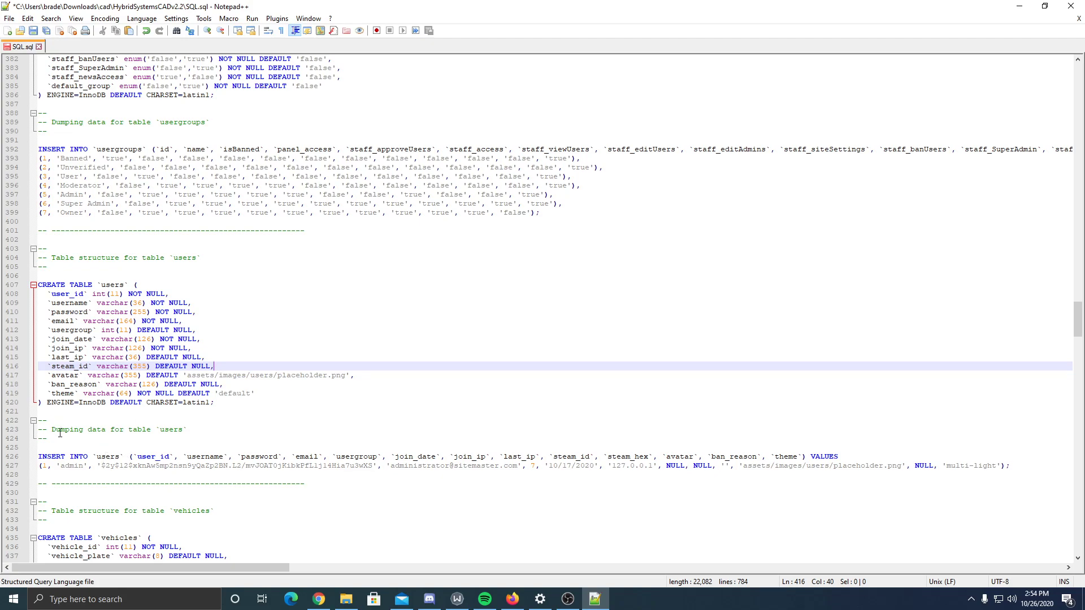
- Remove steam_hex and its separator from the users INSERT column list
double_click(94, 456)
left_click(78, 468)
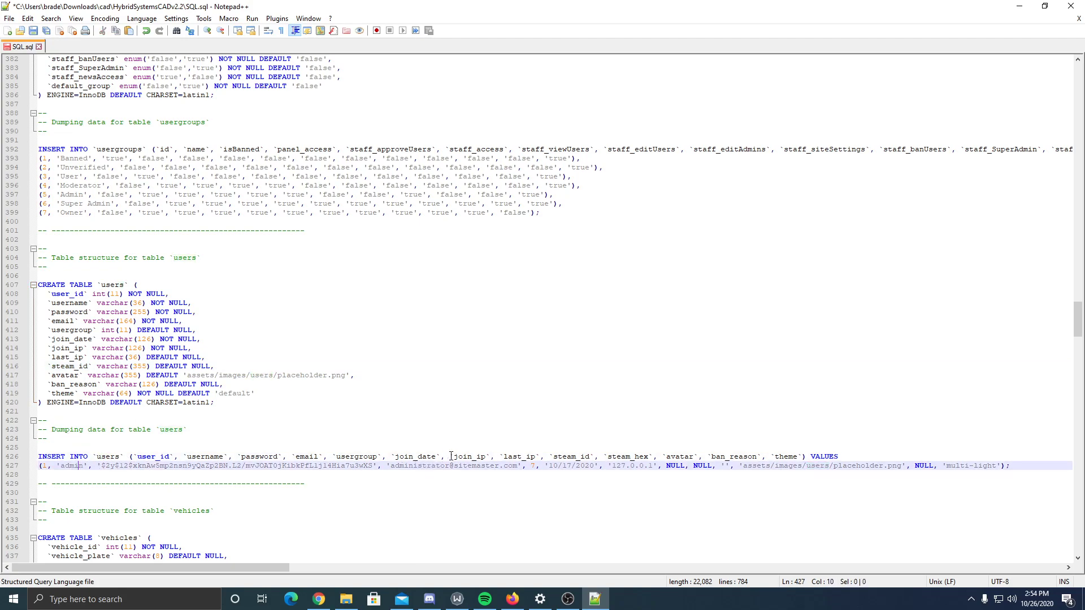
double_click(631, 457)
key("Delete")
left_click_drag(603, 456, 613, 457)
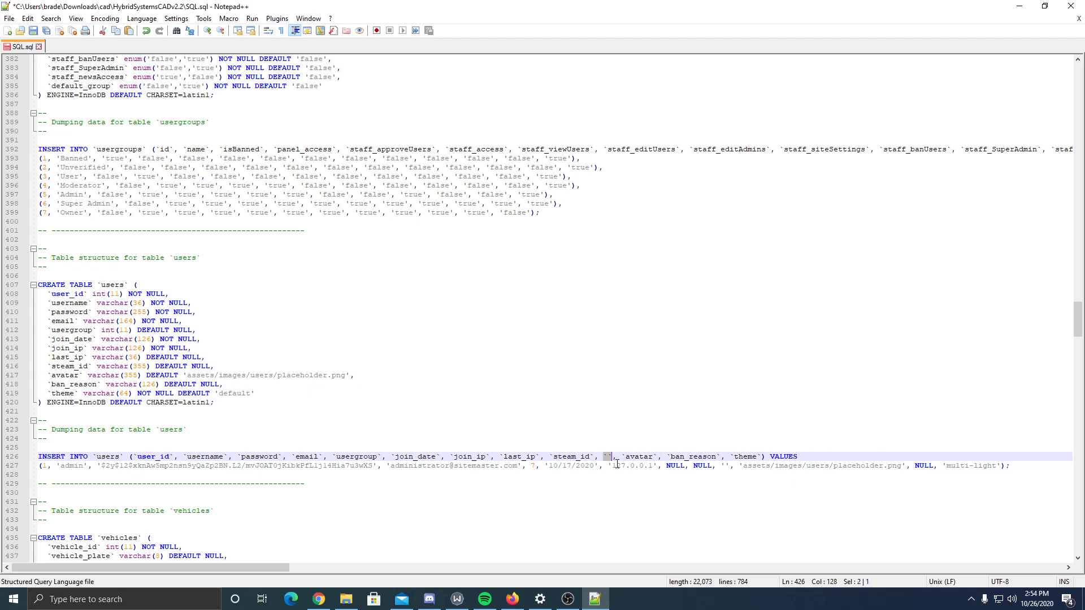
key("Delete")
key("Delete")
key("BackSpace")
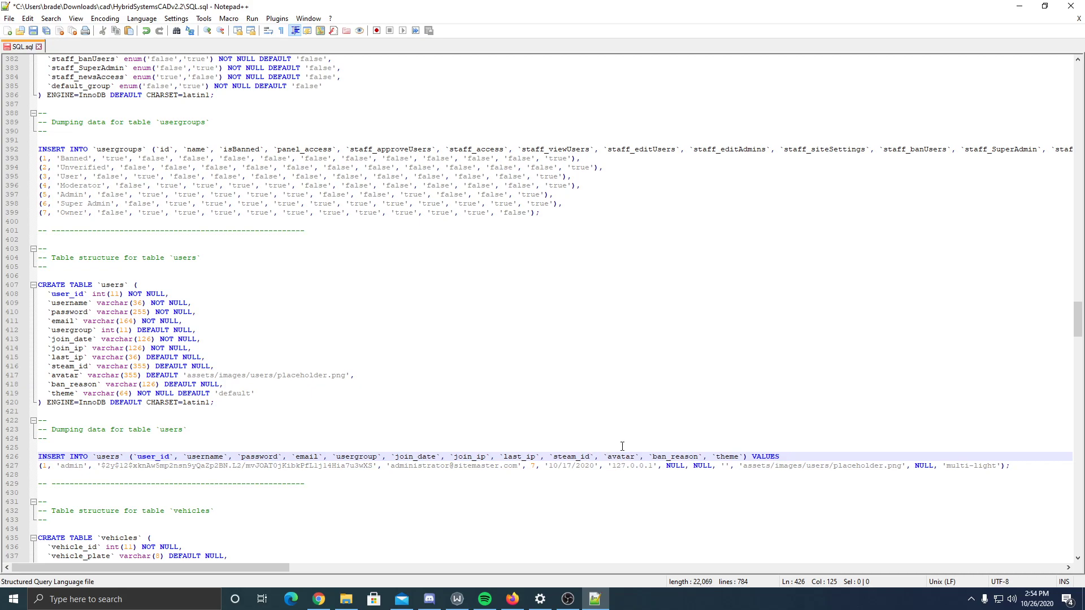
- Save SQL.sql with Ctrl+S and close Notepad++
scroll(175, 497, "up", 2)
key("ctrl+s")
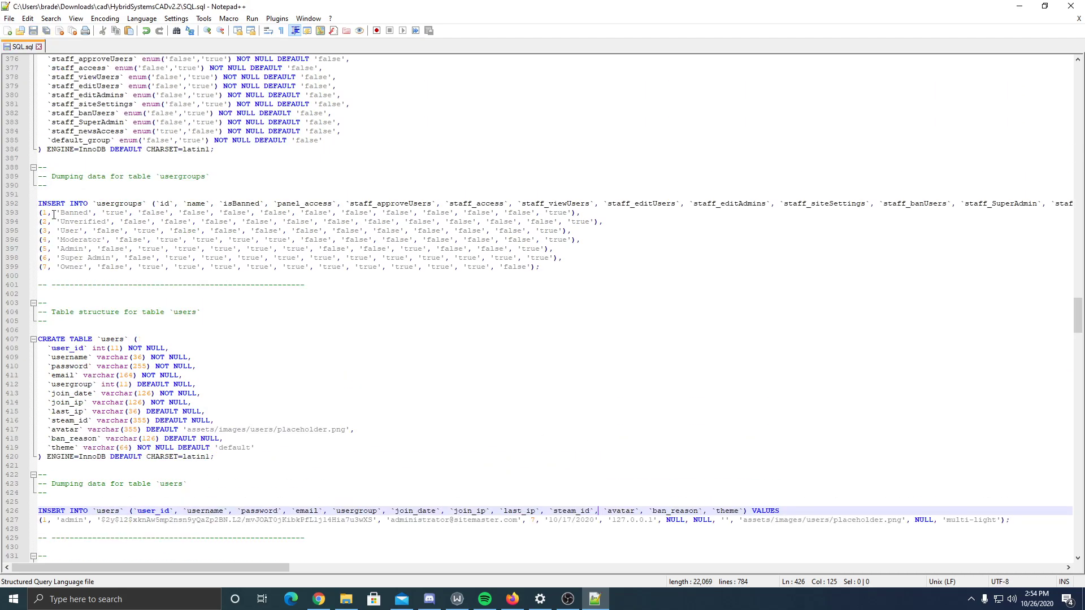
left_click(1070, 5)
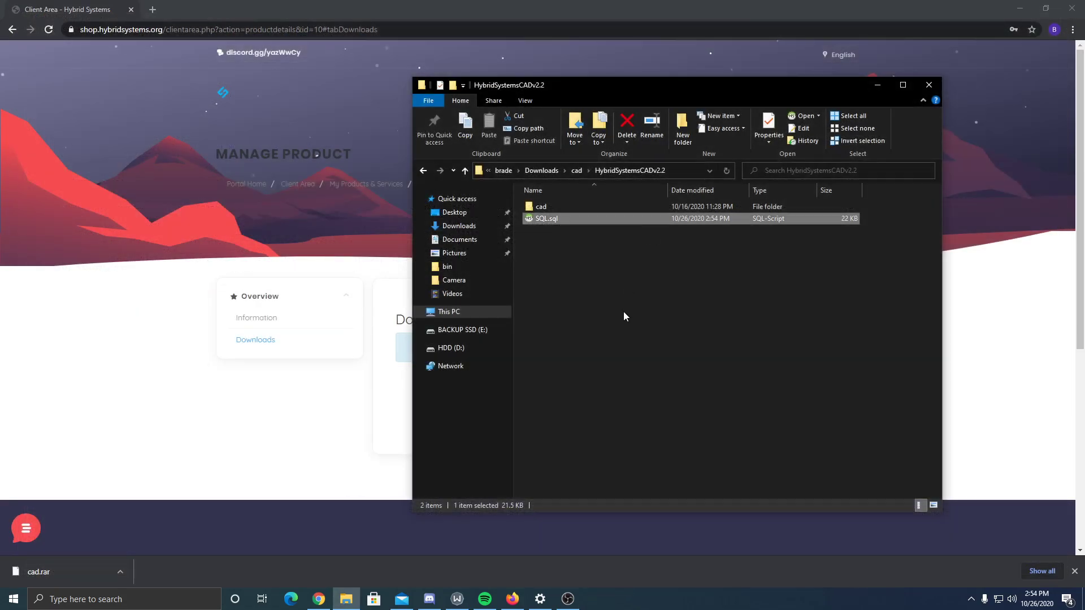
- In a new tab, load qualityhosting.us and open Services > My Services
left_click(152, 8)
type("quality")
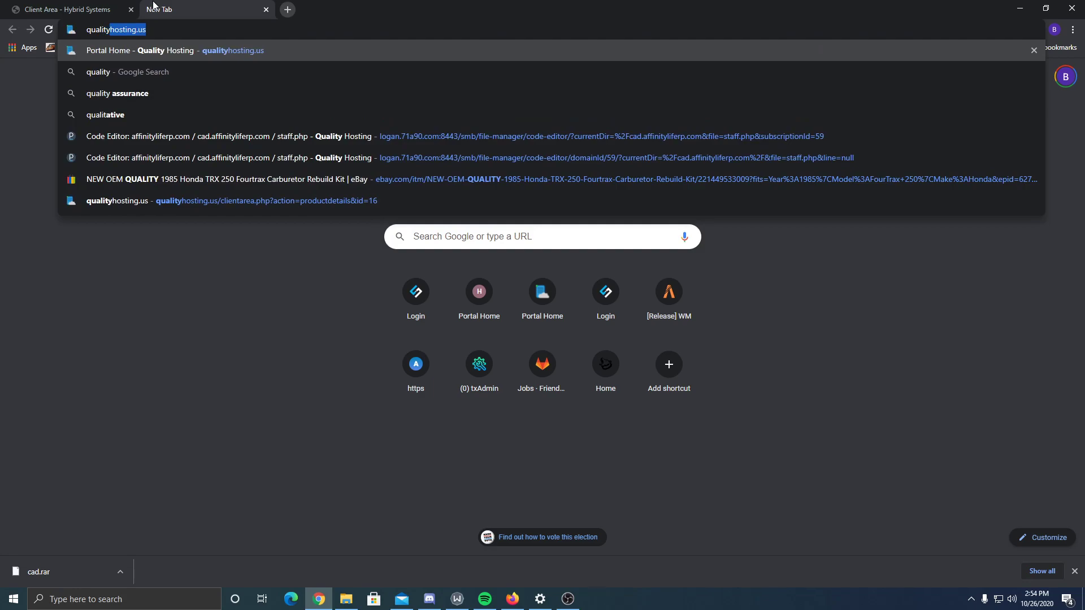
key("Return")
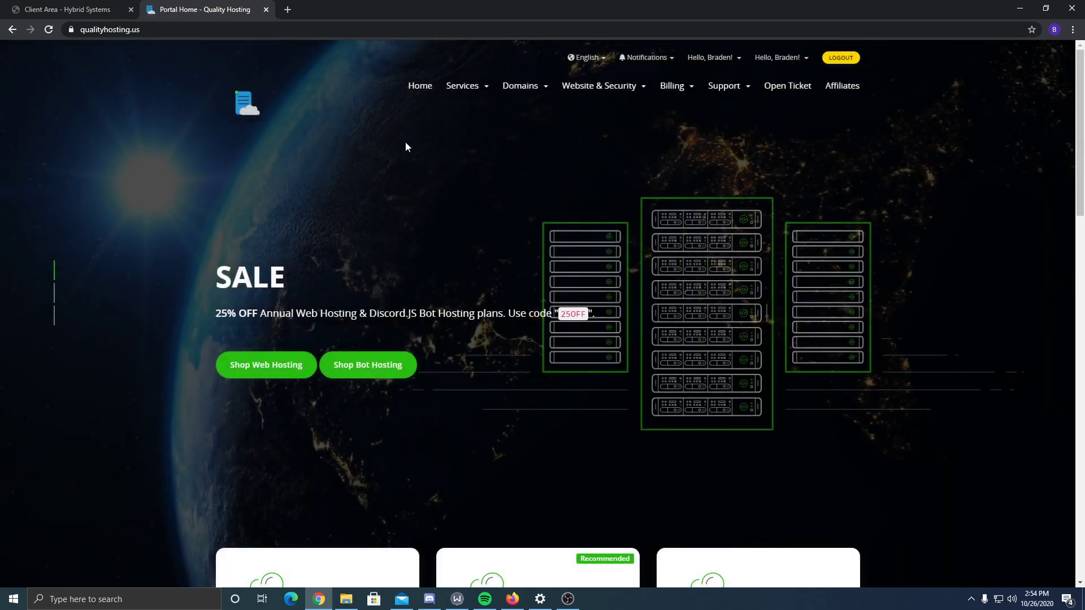
mouse_move(455, 92)
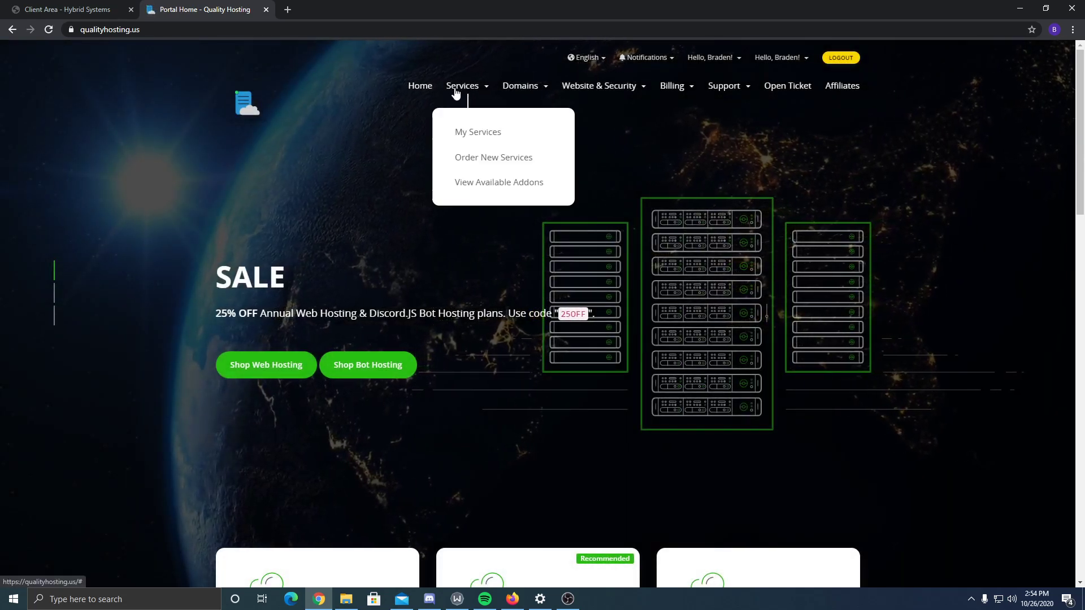
left_click(476, 135)
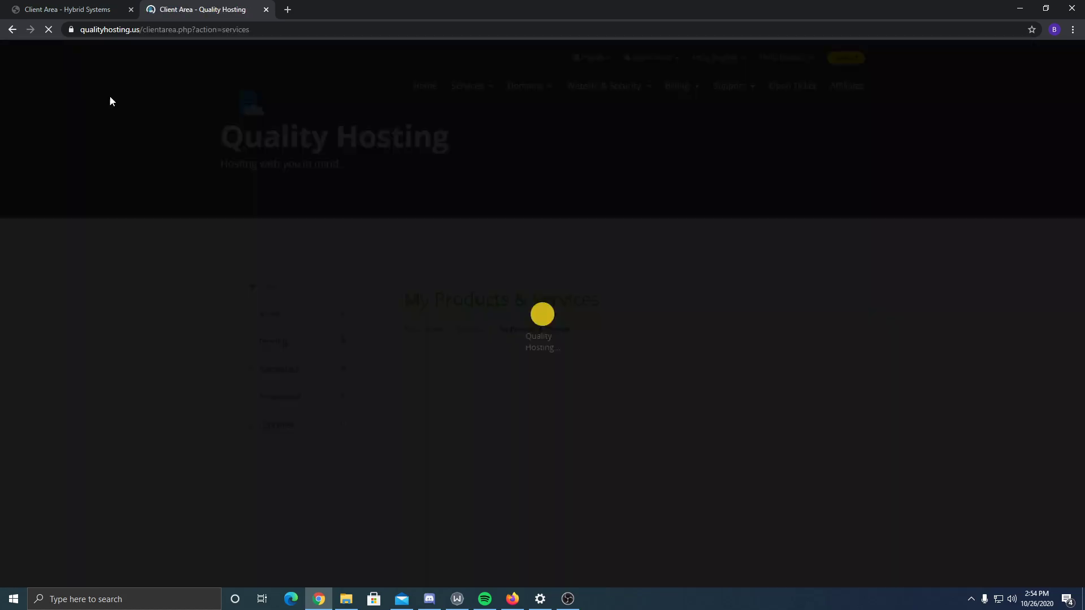
left_click(102, 9)
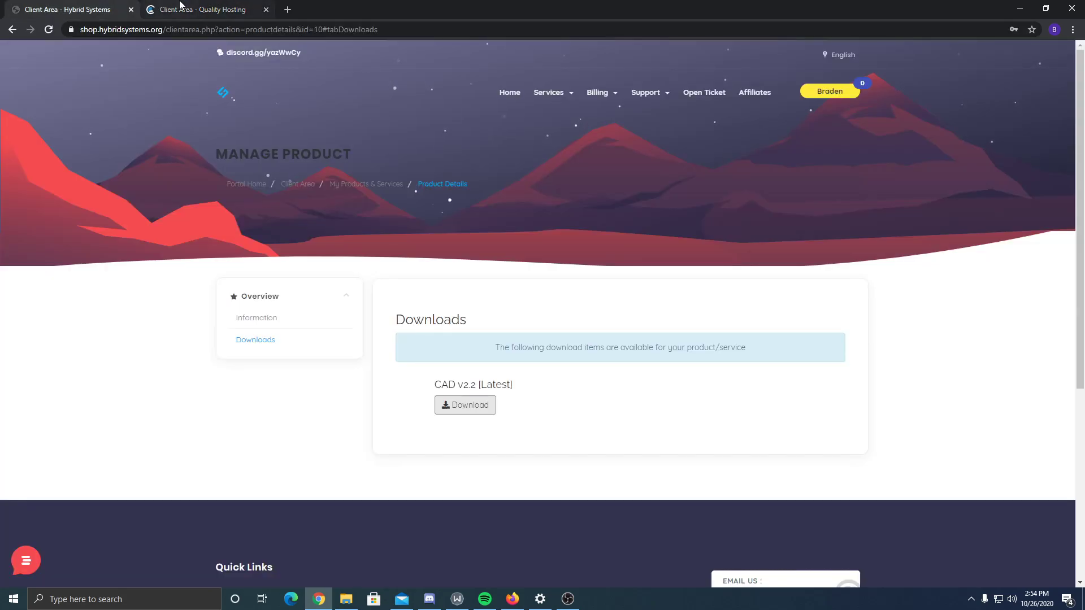
left_click(172, 9)
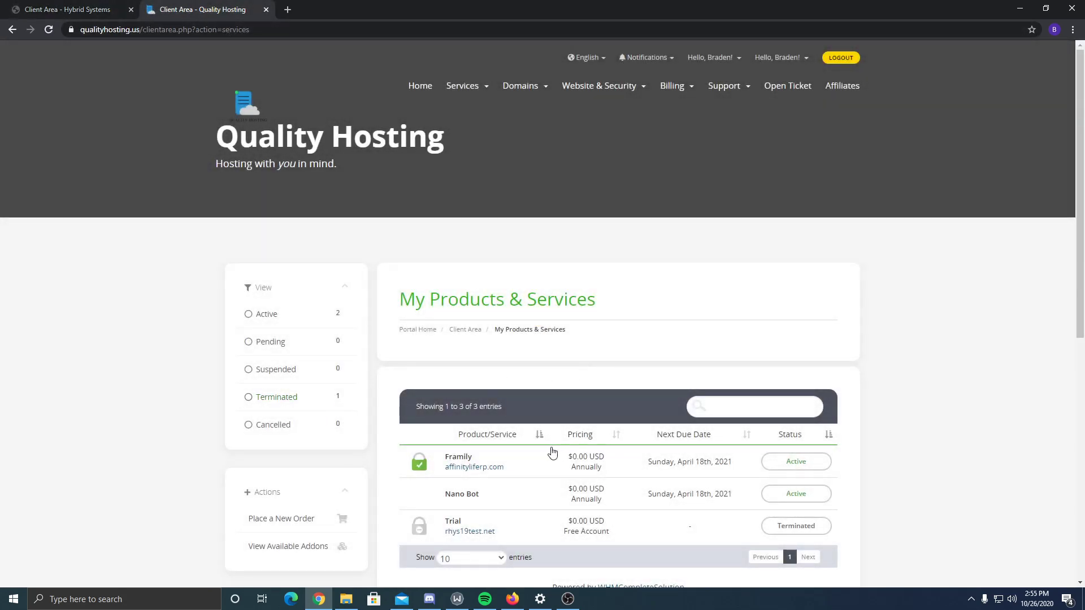
- Open the Framily hosting service from the products and services list
left_click(551, 458)
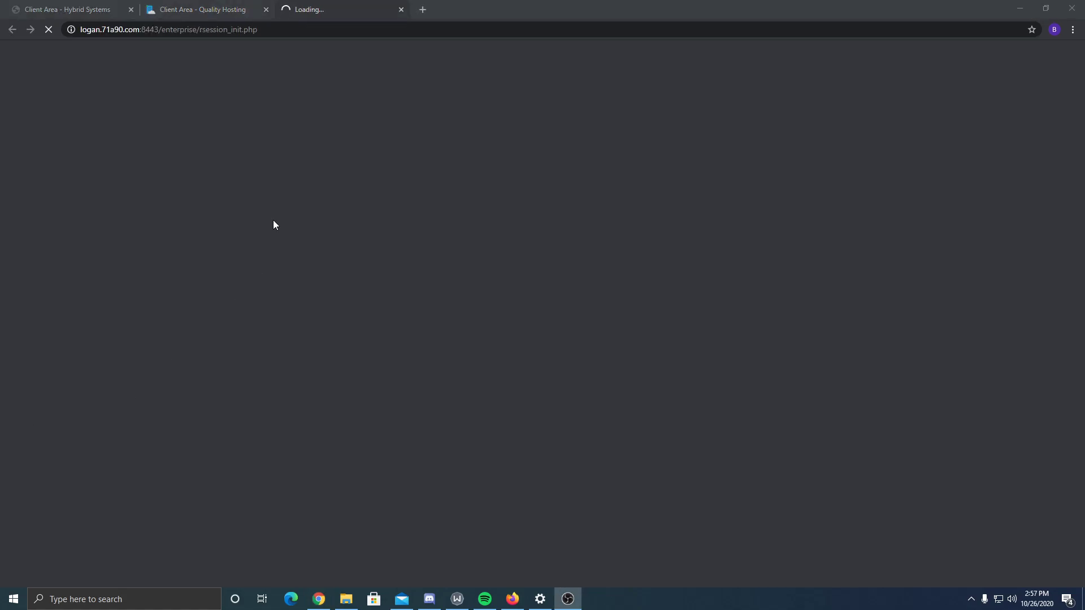
- Check the Plesk Websites & Domains page for affinityliferp.com, glancing at the Hybrid Systems tab
left_click(571, 4)
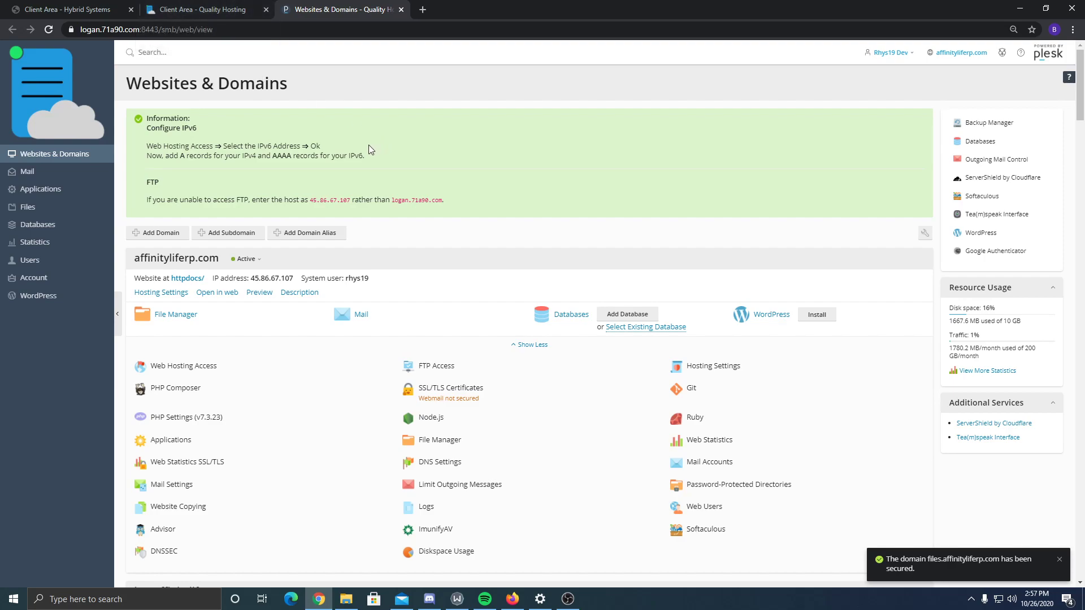
left_click(95, 9)
left_click(328, 9)
scroll(439, 143, "down", 5)
scroll(431, 177, "up", 5)
- Add subdomain democad secured with Let's Encrypt and submit it, returning to Websites & Domains
left_click(163, 236)
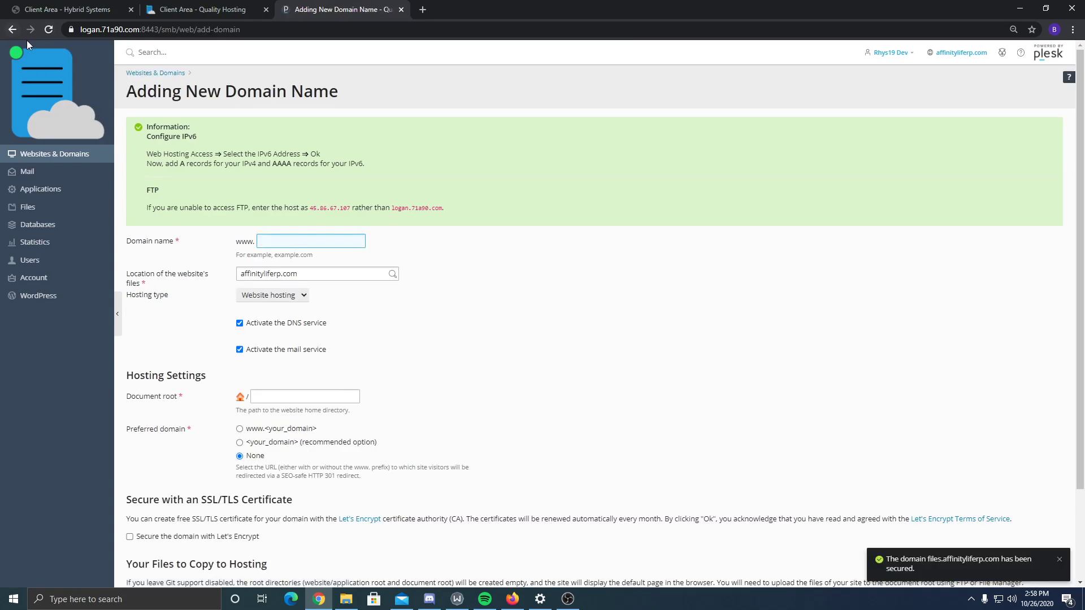
left_click(11, 29)
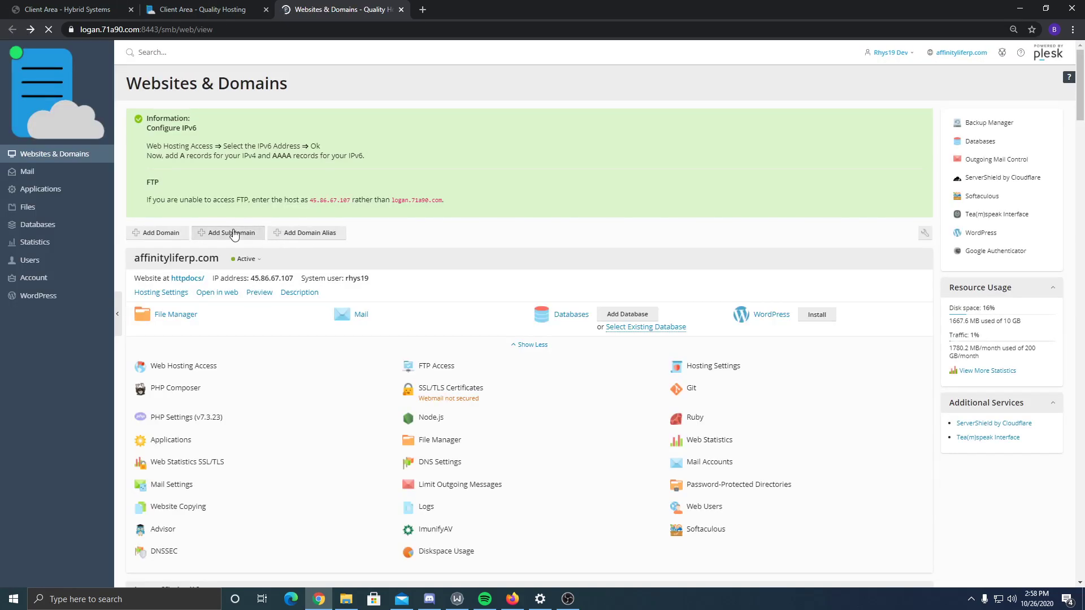
left_click(233, 234)
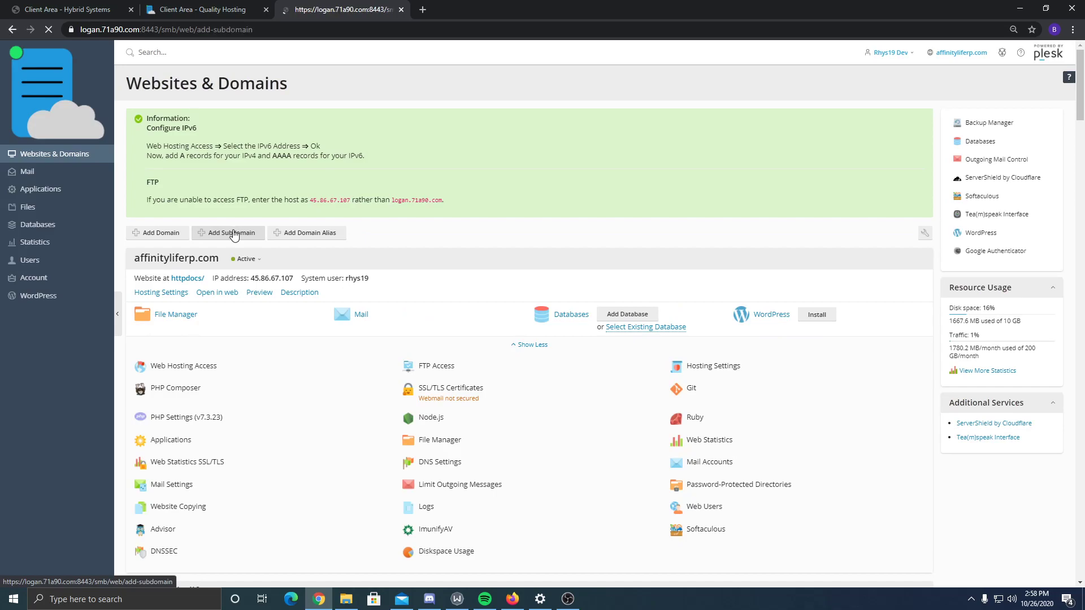
type("cad")
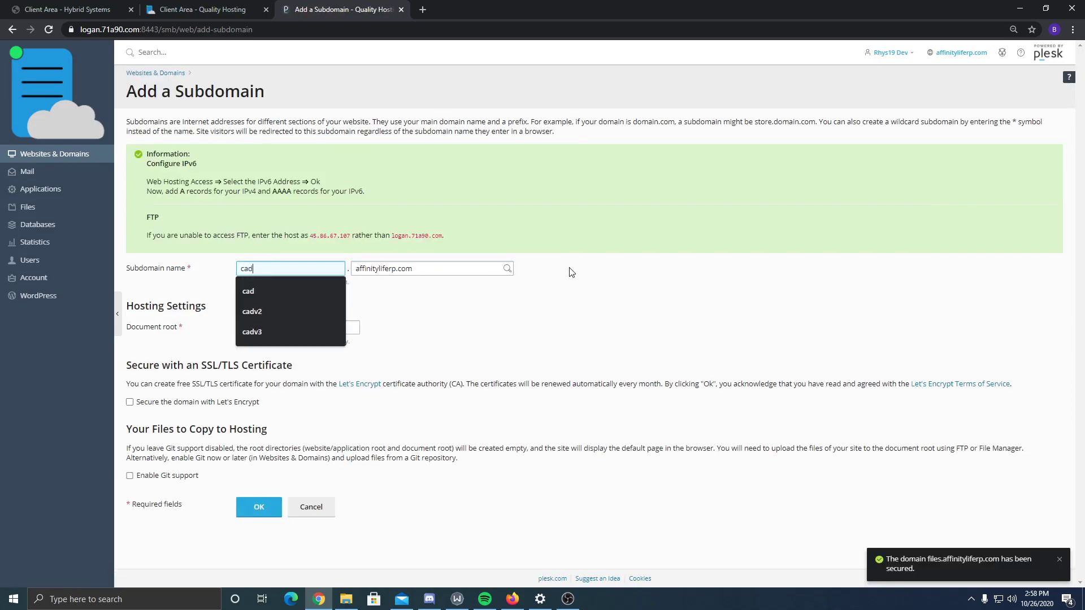
key("BackSpace")
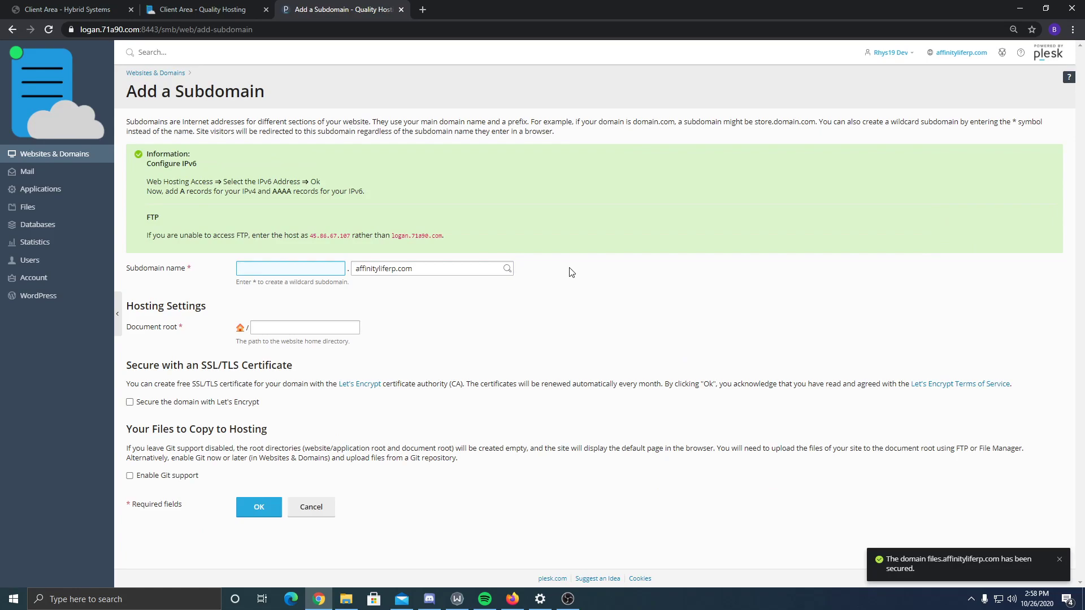
type("democad")
left_click(216, 403)
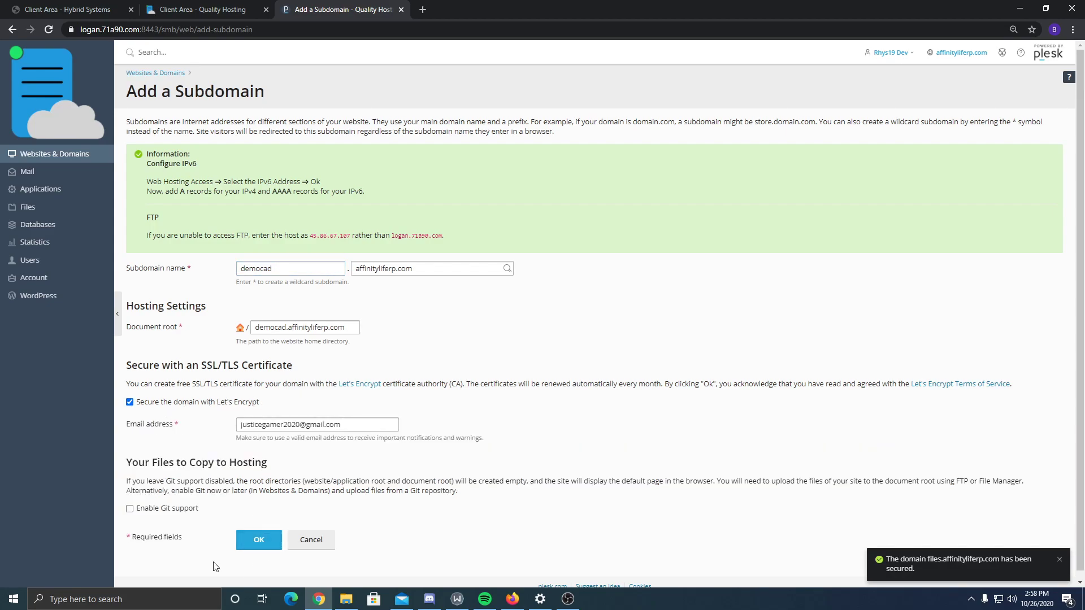
left_click(256, 538)
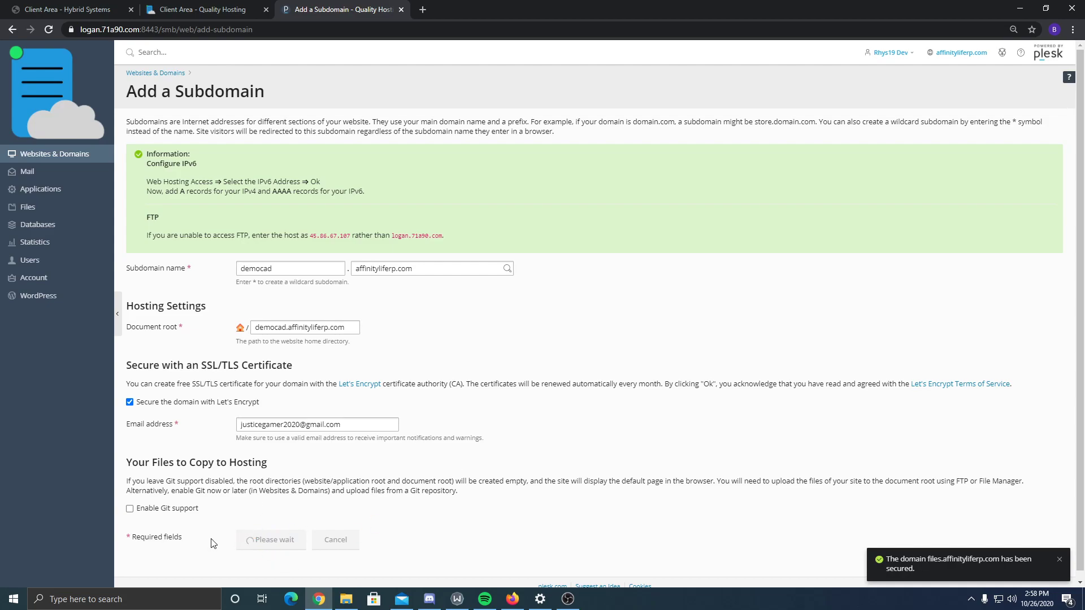
left_click(349, 606)
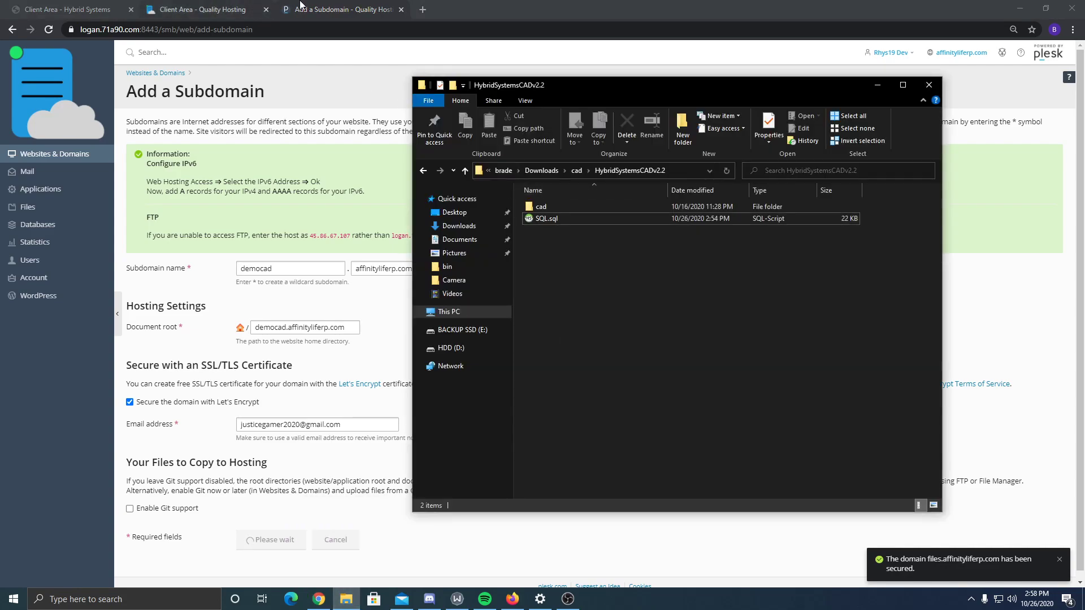
left_click(355, 326)
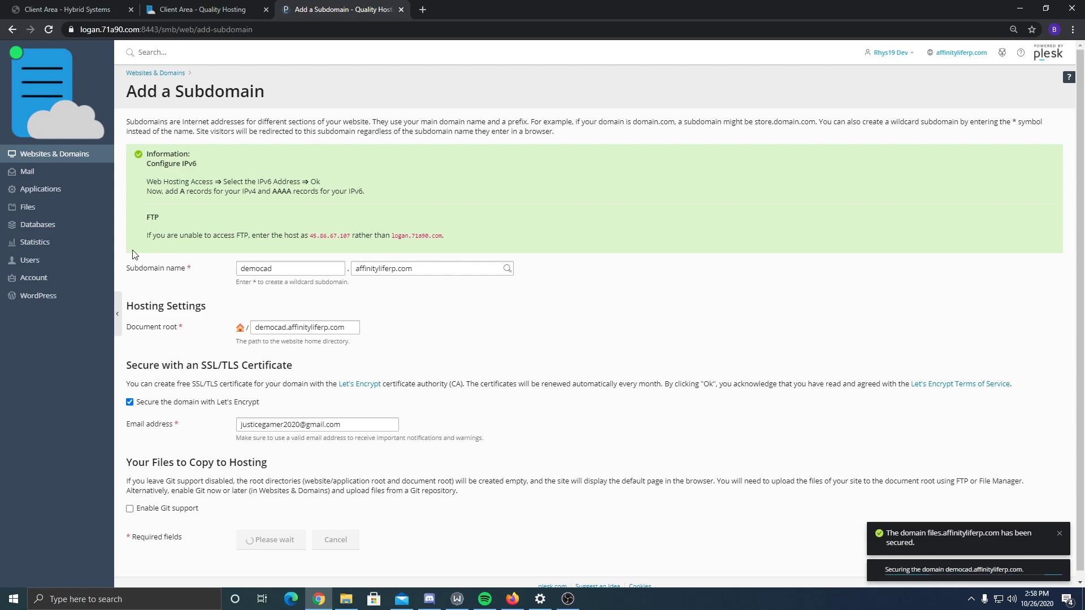
left_click(332, 153)
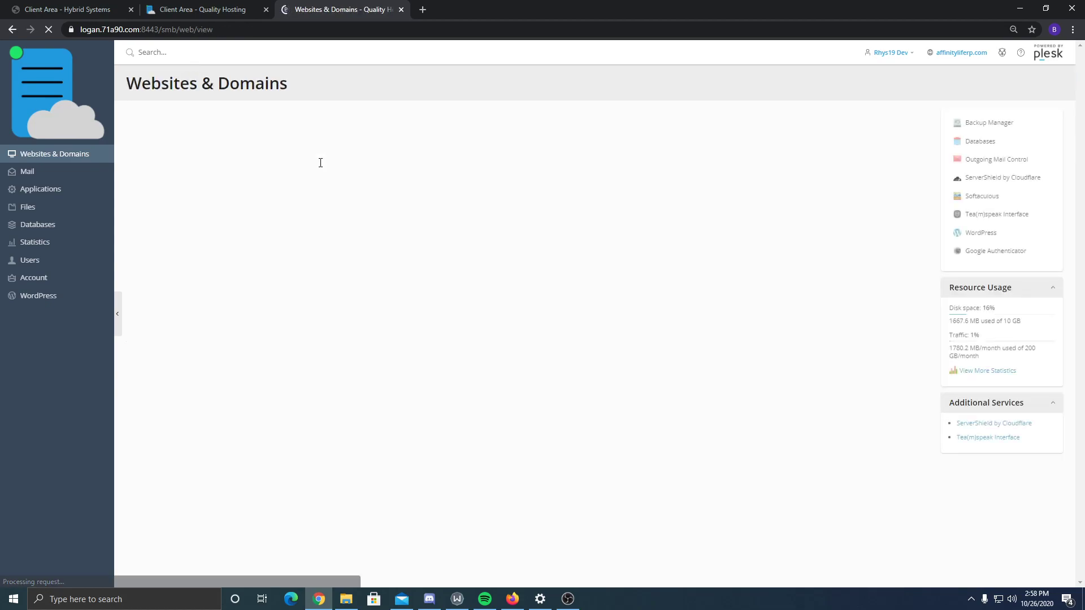
- Start a new database named democad with database user democad
left_click(41, 232)
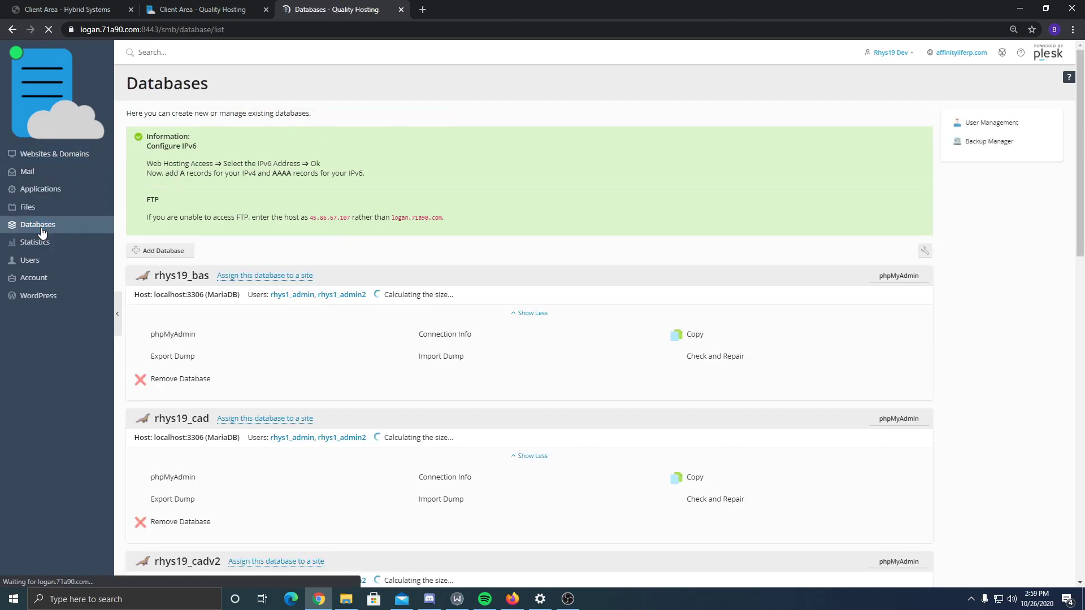
left_click(169, 251)
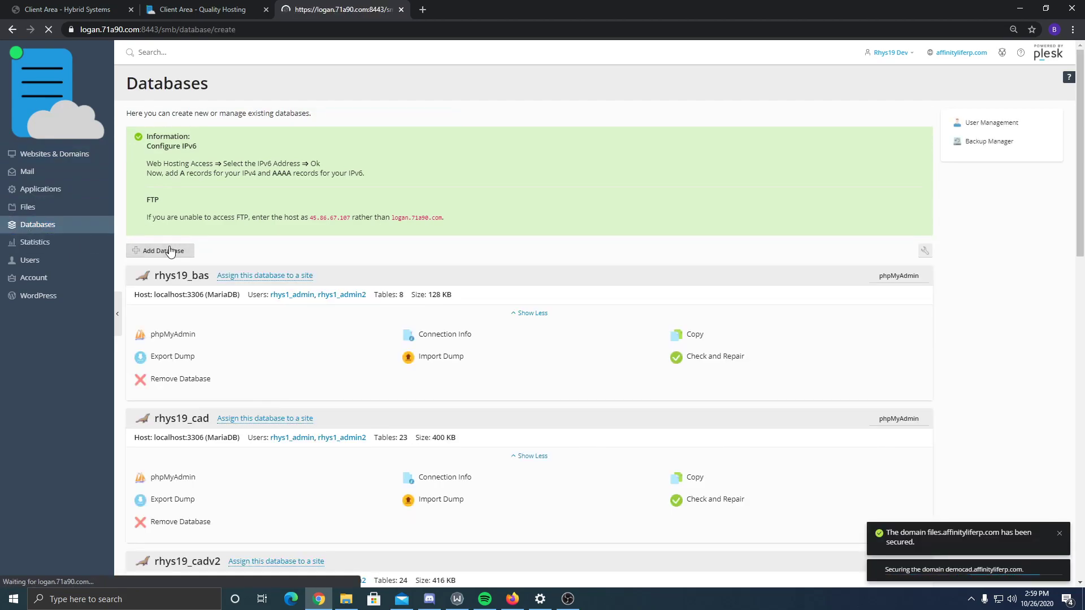
type("democad")
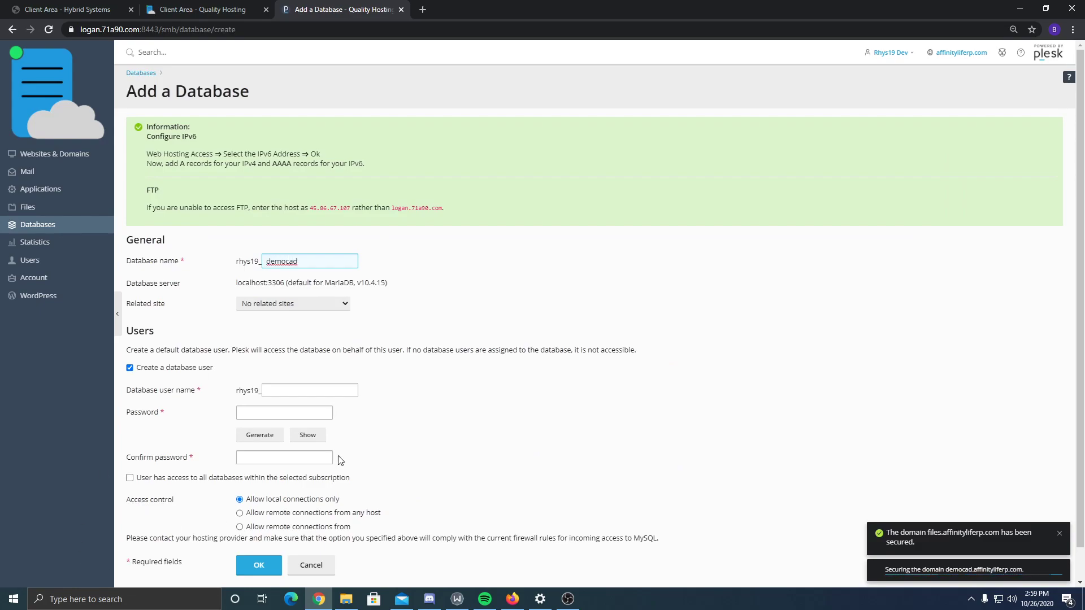
double_click(244, 261)
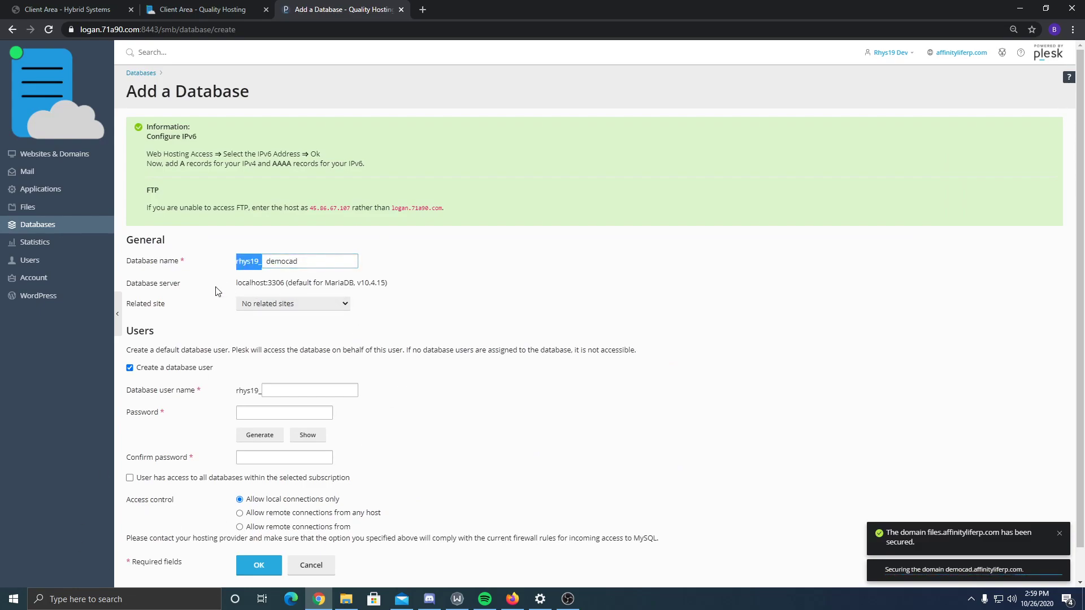
left_click(236, 311)
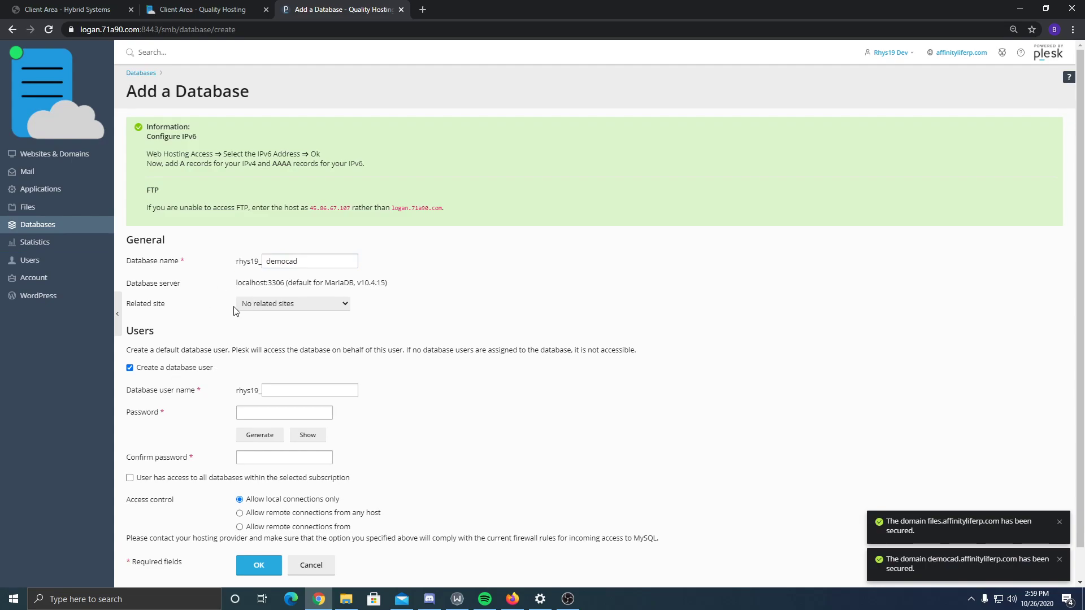
left_click(336, 388)
key("BackSpace")
type("emocad")
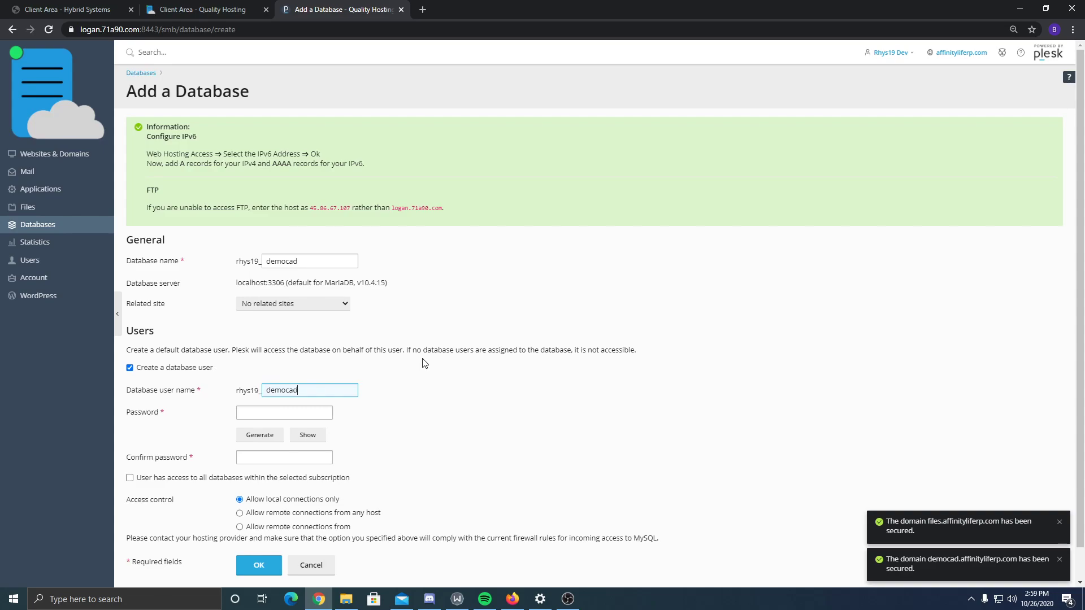
key("Tab")
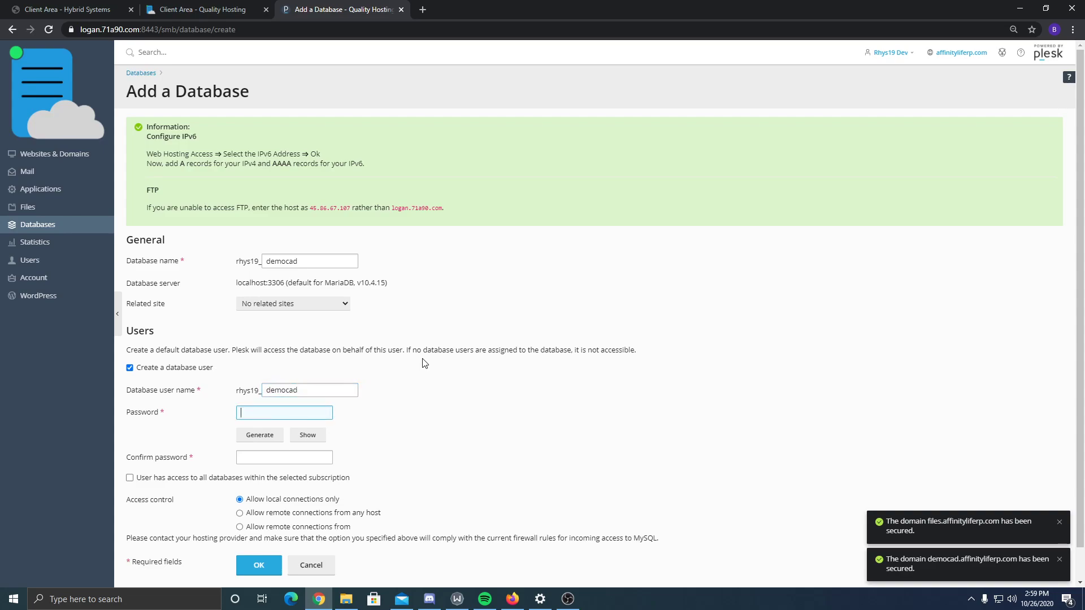
- Generate and show a strong password, allow remote connections from any host, and create the database
left_click(267, 439)
left_click(306, 436)
double_click(264, 414)
left_click_drag(265, 414, 253, 413)
triple_click(261, 414)
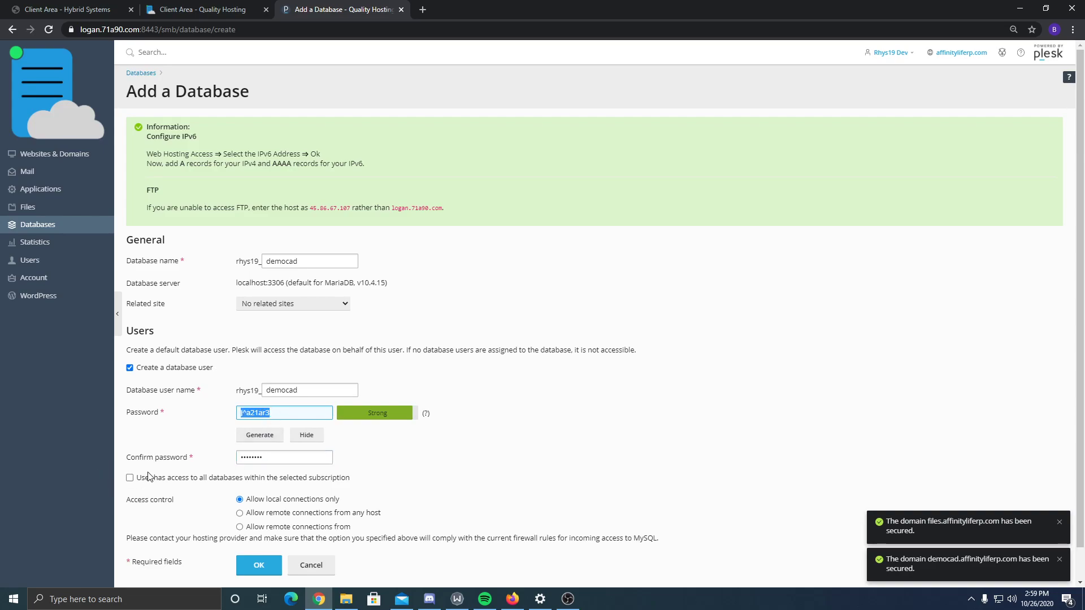
scroll(141, 475, "down", 1)
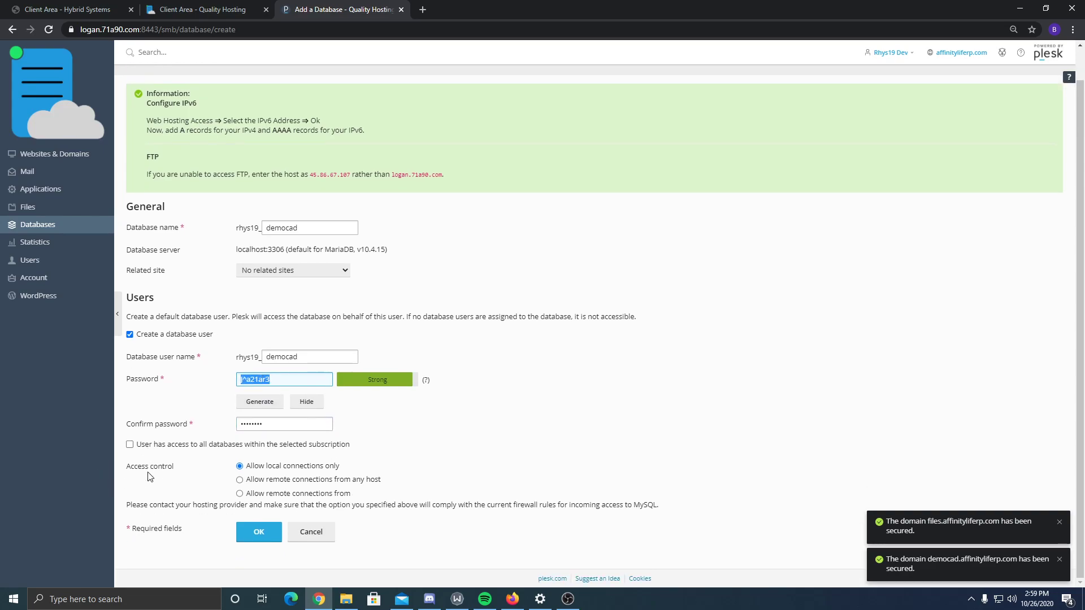
left_click(308, 482)
left_click(280, 468)
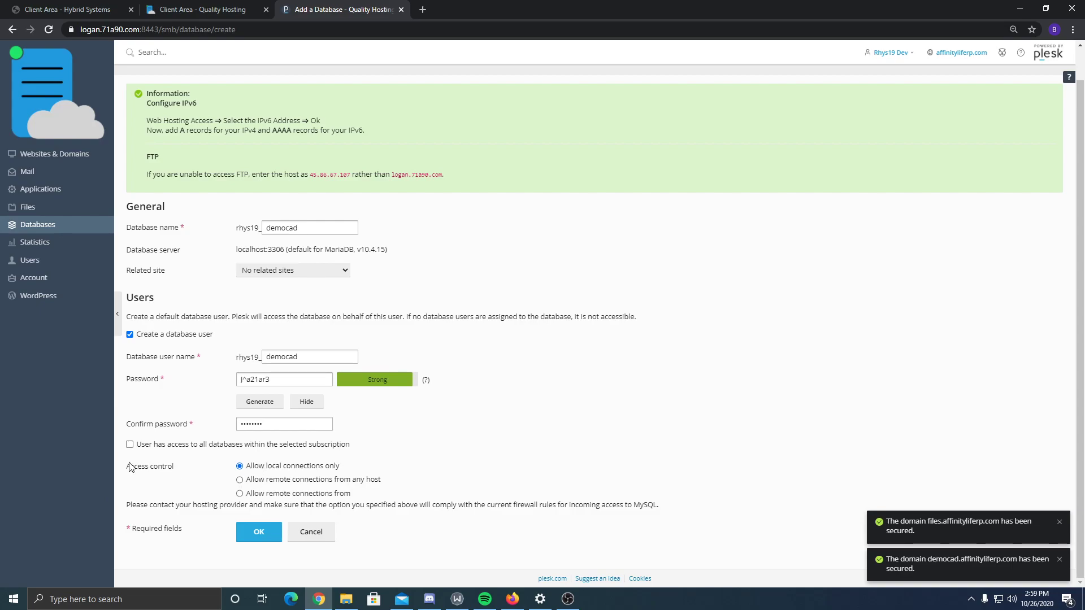
left_click(240, 481)
left_click(308, 424)
left_click(183, 297)
left_click(252, 531)
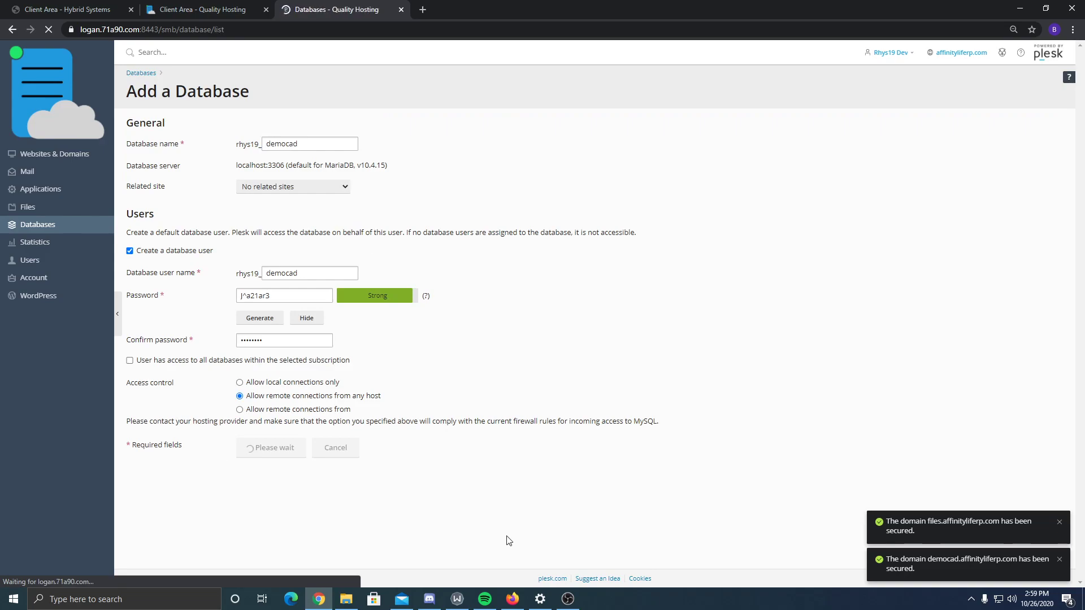
scroll(187, 346, "down", 3)
- Show the democad database's Connection Info and select its host, database name and user
scroll(186, 346, "down", 8)
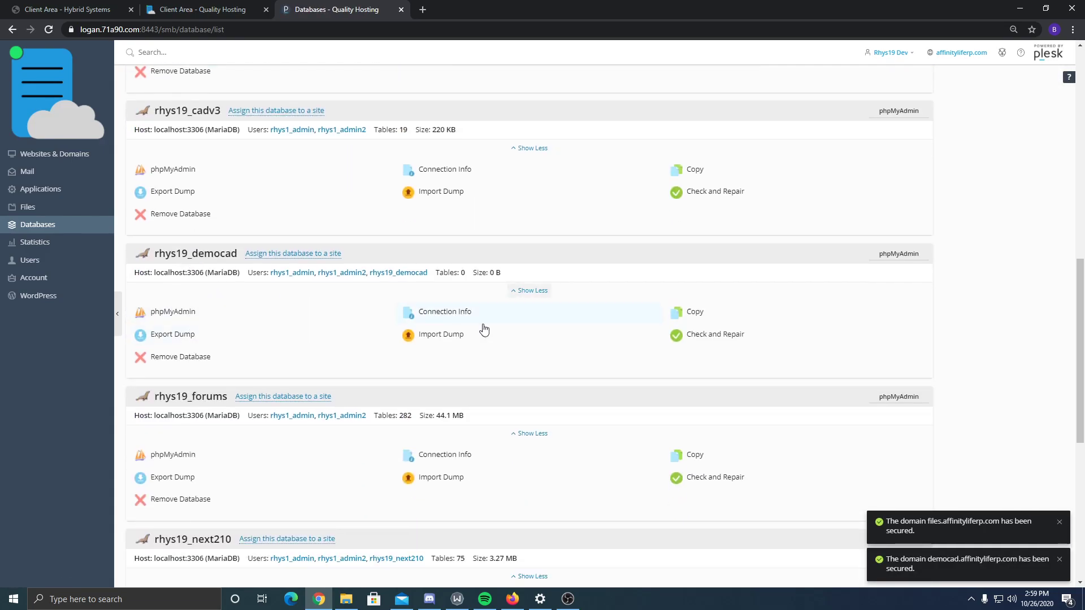
left_click(443, 312)
left_click_drag(517, 122, 555, 121)
double_click(509, 141)
left_click_drag(521, 162, 526, 163)
double_click(525, 163)
- In File Explorer, open cad > inc and bring up connect.php's context menu
left_click(346, 598)
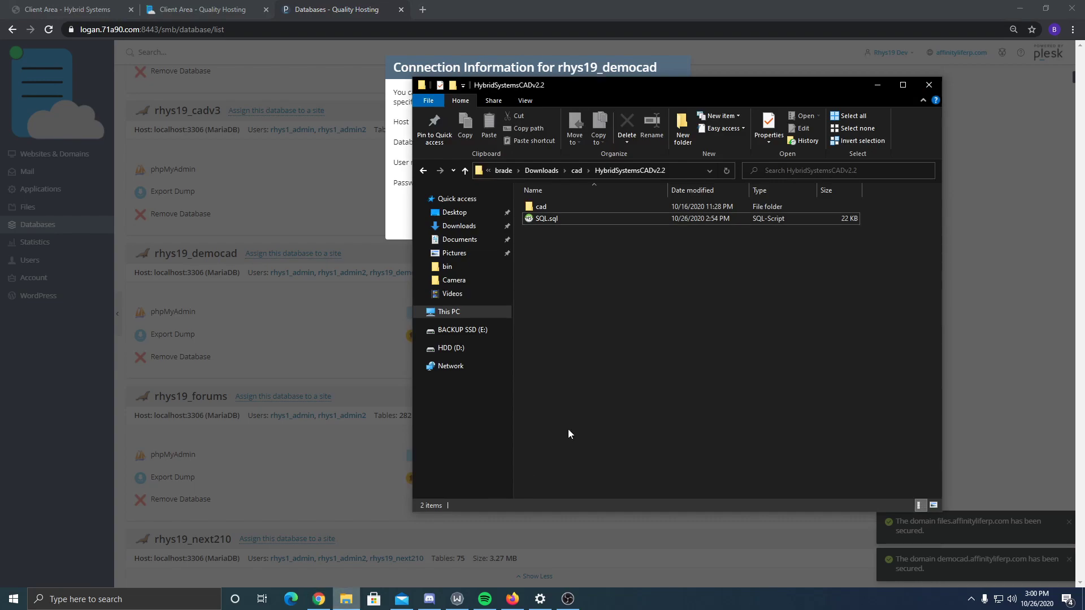
double_click(562, 206)
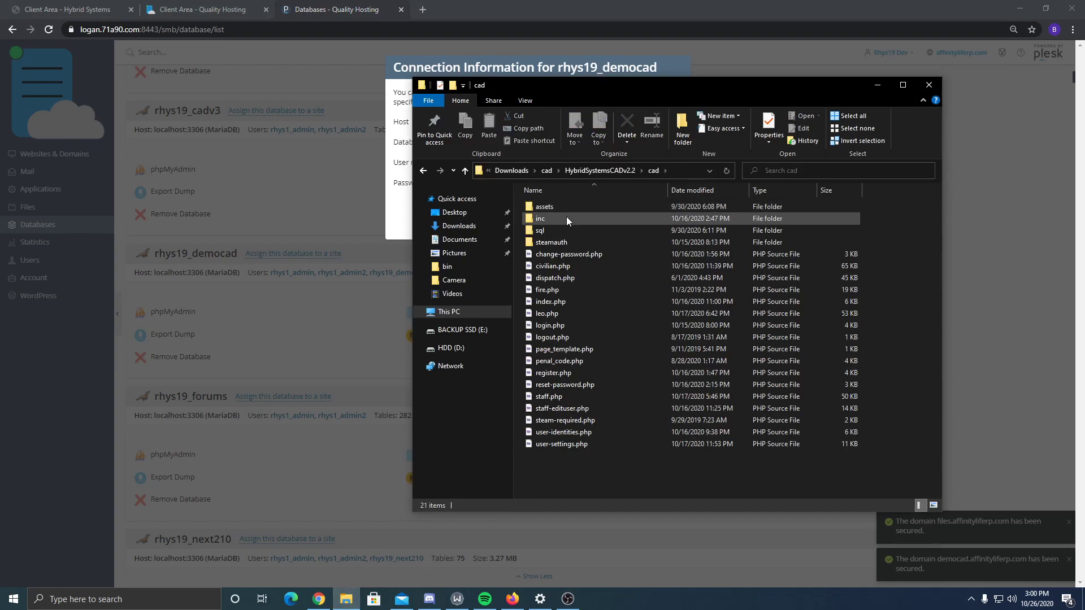
double_click(536, 220)
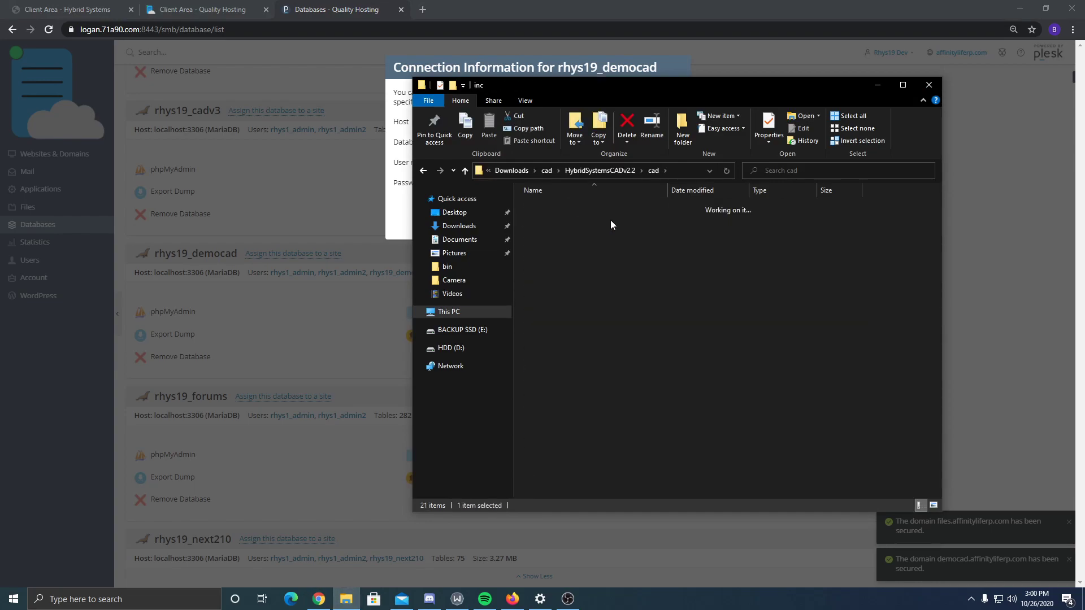
right_click(562, 229)
- Open connect.php in Notepad++ and review its MySQL settings lines
left_click(609, 298)
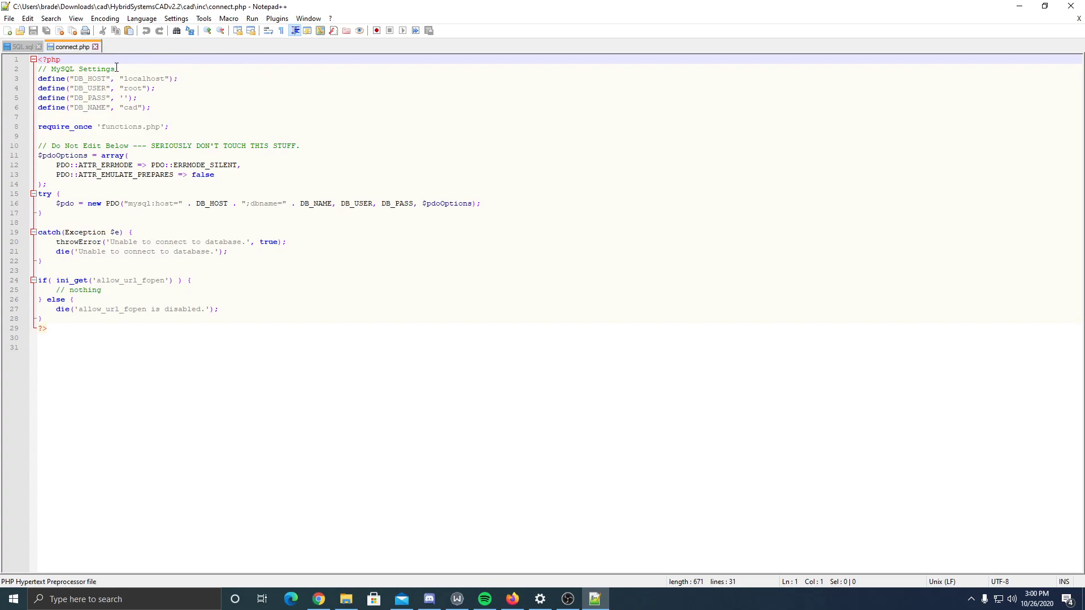
left_click_drag(116, 68, 25, 68)
left_click(186, 80)
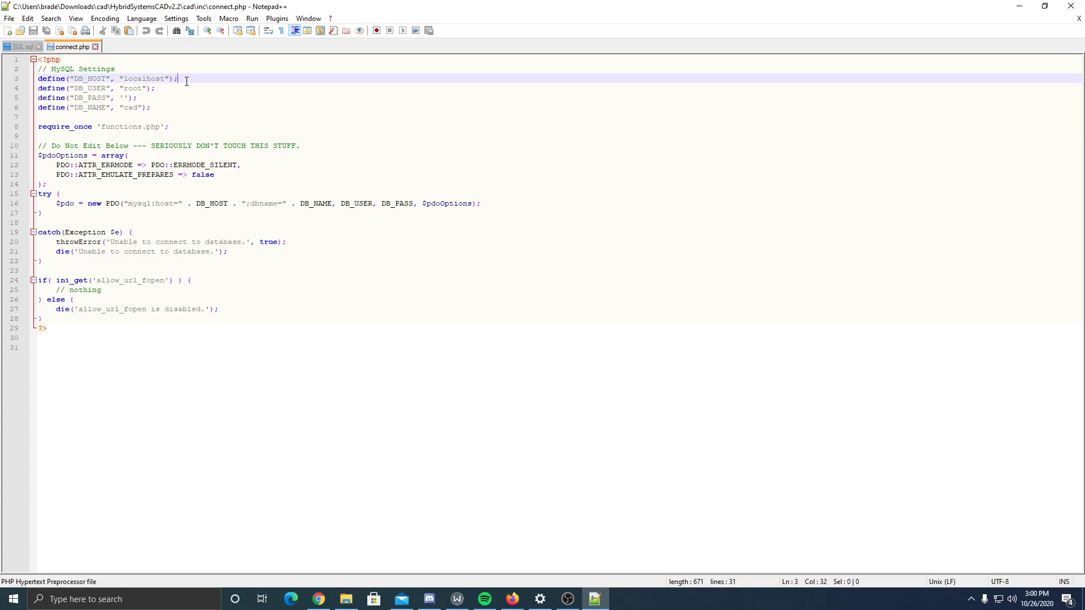
double_click(132, 89)
left_click(128, 98)
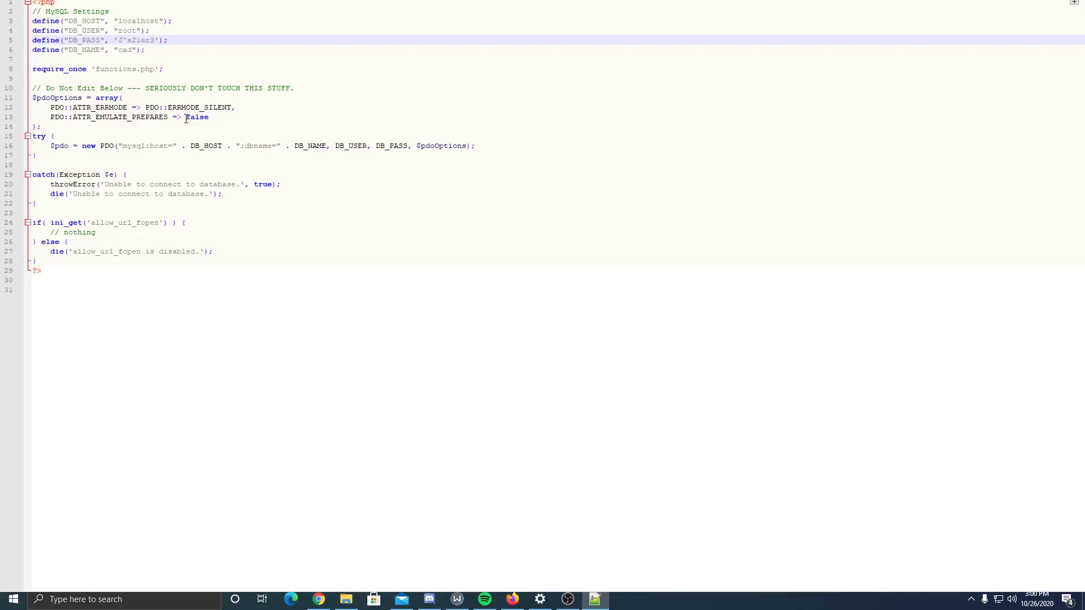
key("F12")
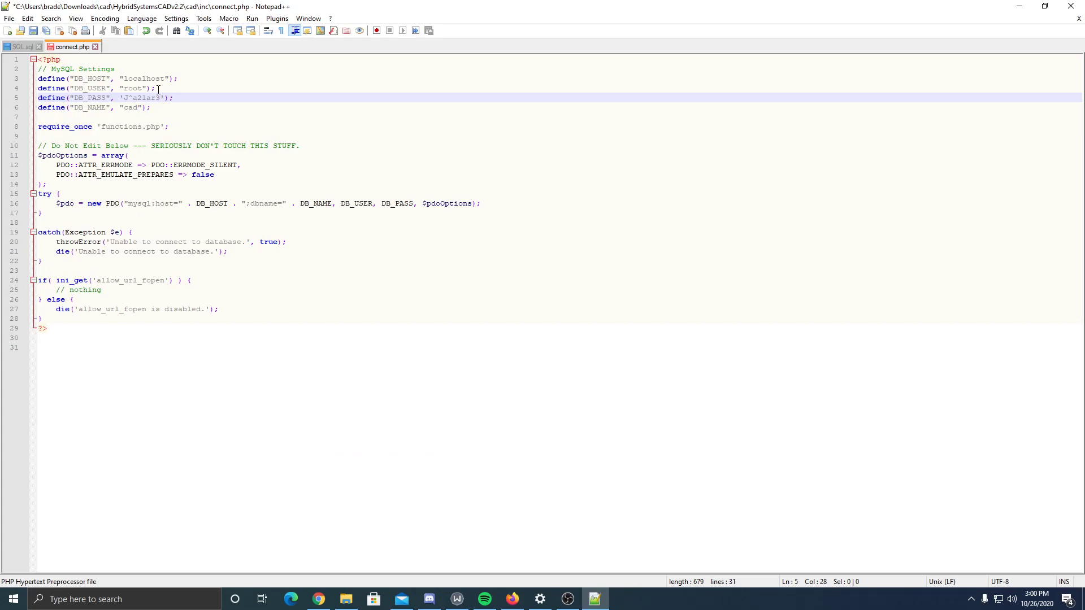
- Replace database name cad on line 6 with the full democad database name from Plesk
key("alt+Tab")
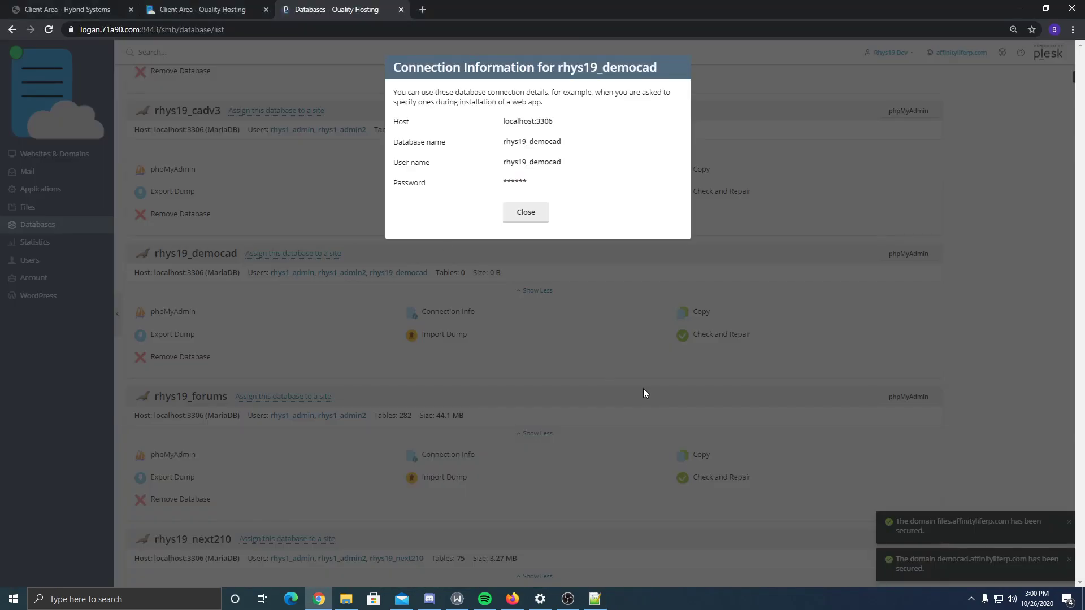
double_click(534, 146)
key("ctrl+c")
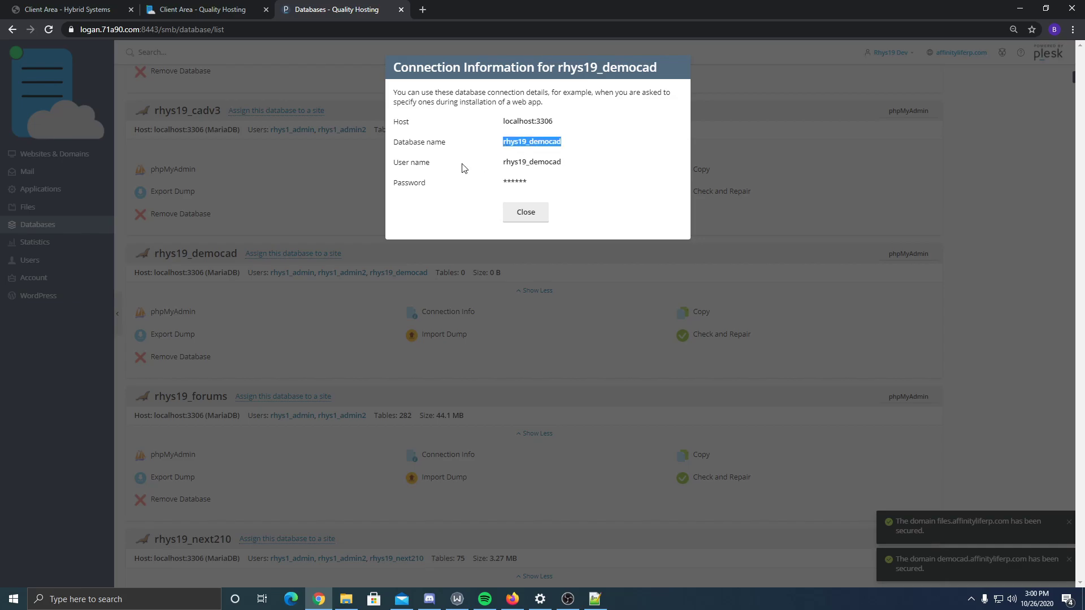
key("alt+Tab")
double_click(134, 88)
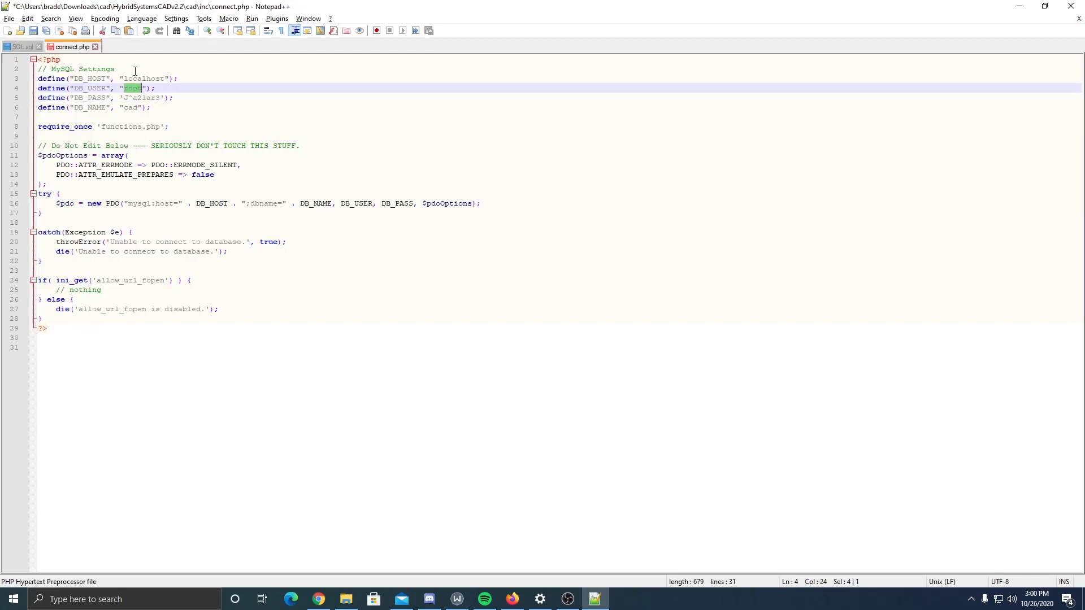
double_click(133, 107)
key("ctrl+v")
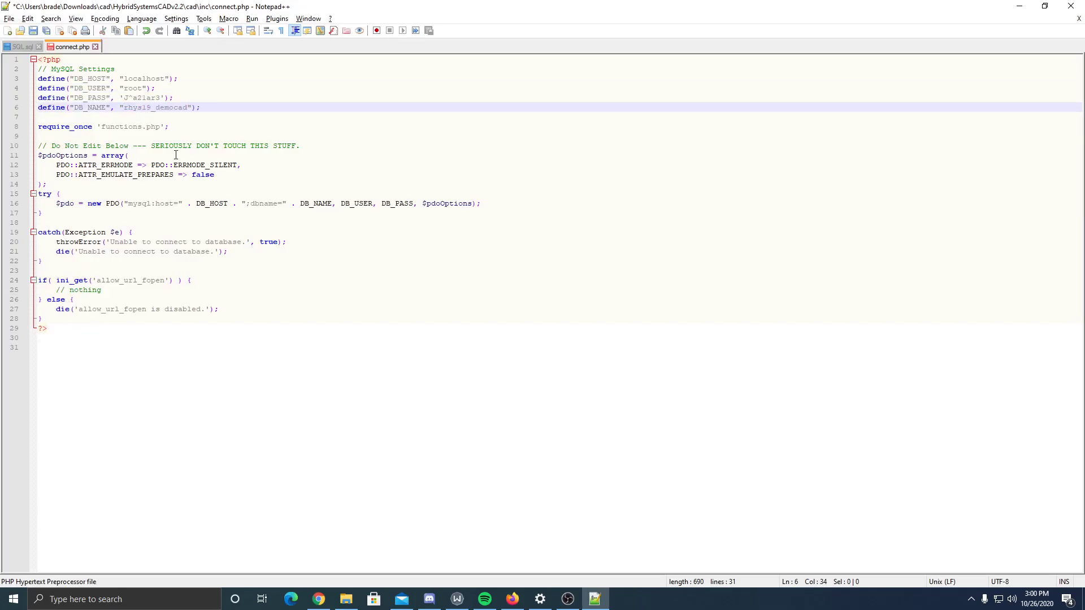
double_click(88, 109)
left_click(150, 108)
- Replace user root on line 4 with the democad database user copied from Plesk
key("alt+Tab")
double_click(542, 161)
key("ctrl+c")
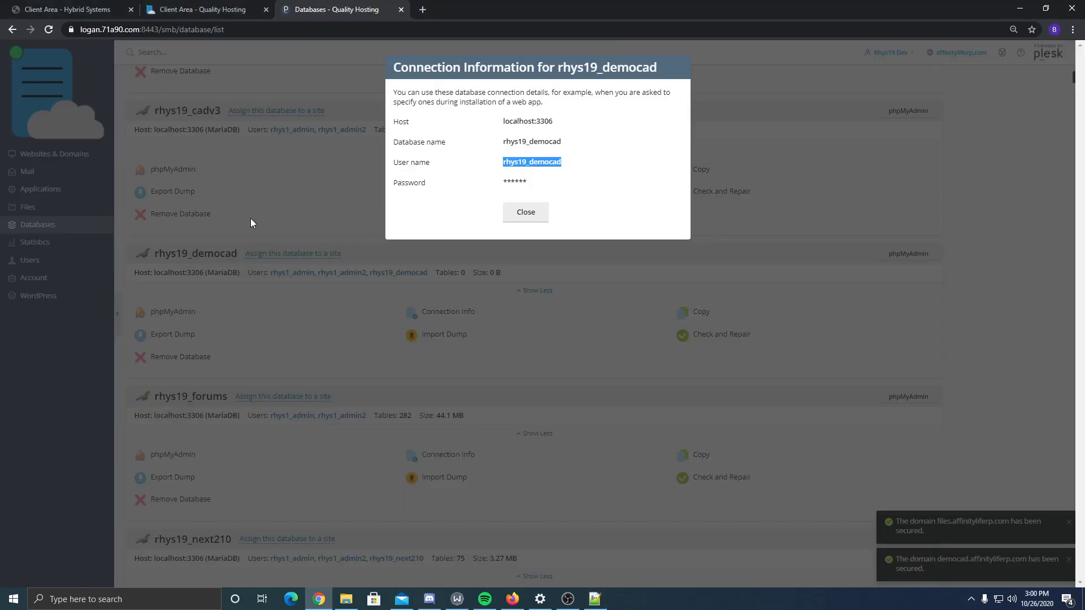
key("alt+Tab")
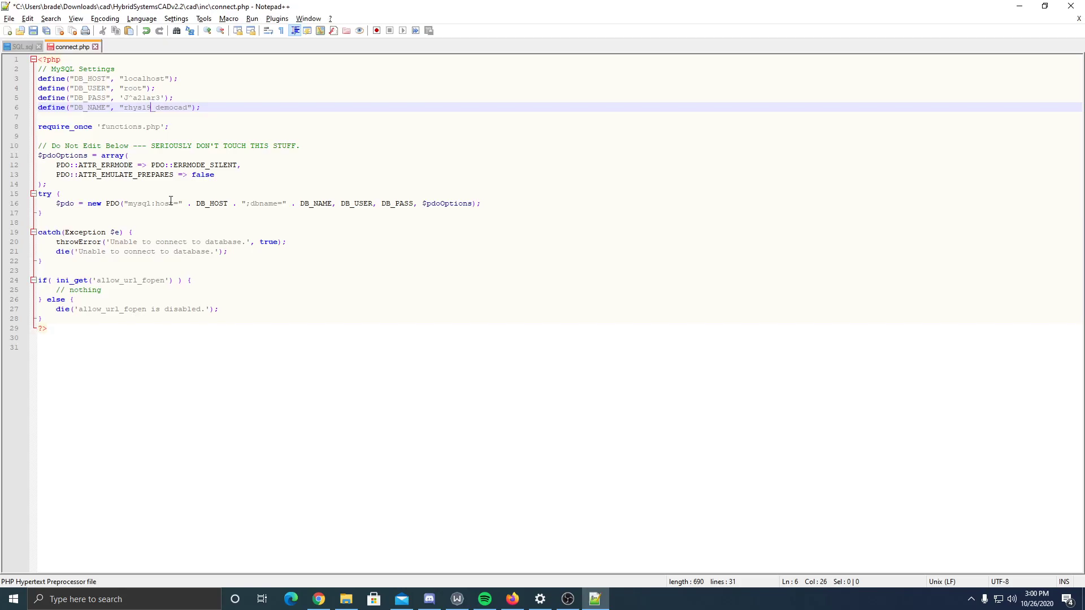
double_click(135, 89)
key("ctrl+v")
left_click(240, 104)
left_click(226, 88)
key("alt+space")
key("alt+Tab")
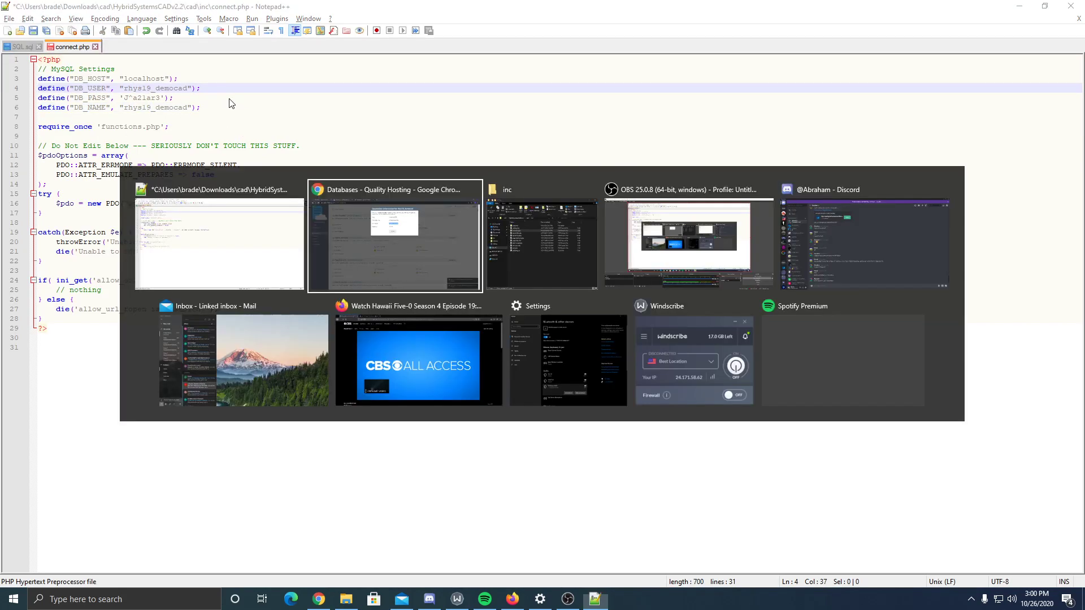
key("alt+Tab")
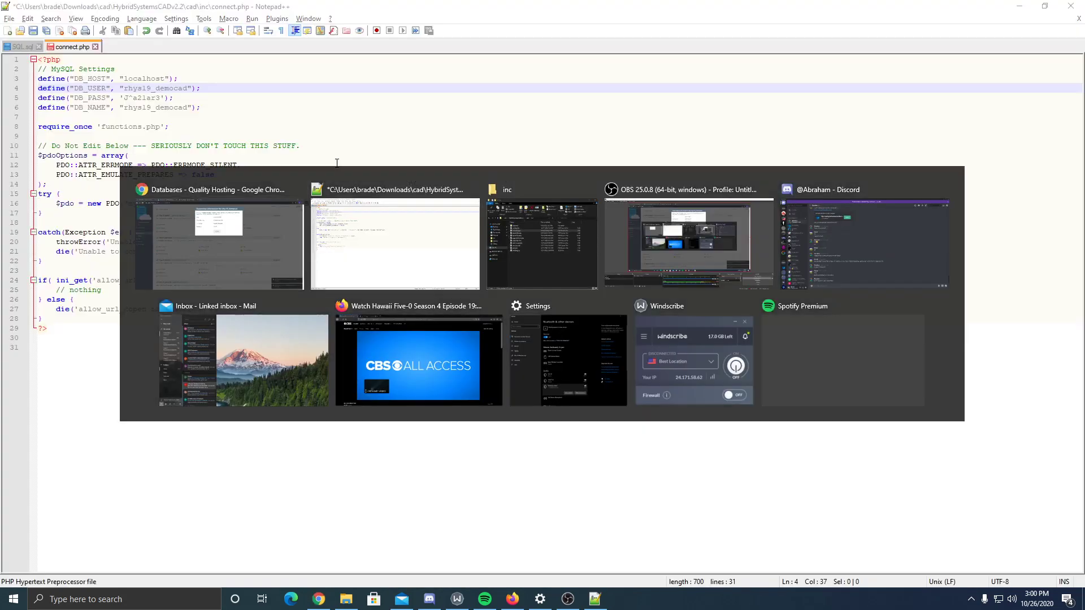
- Keep localhost as host, save connect.php, minimize Notepad++ and return to the inc folder
left_click(193, 81)
double_click(147, 82)
left_click(190, 117)
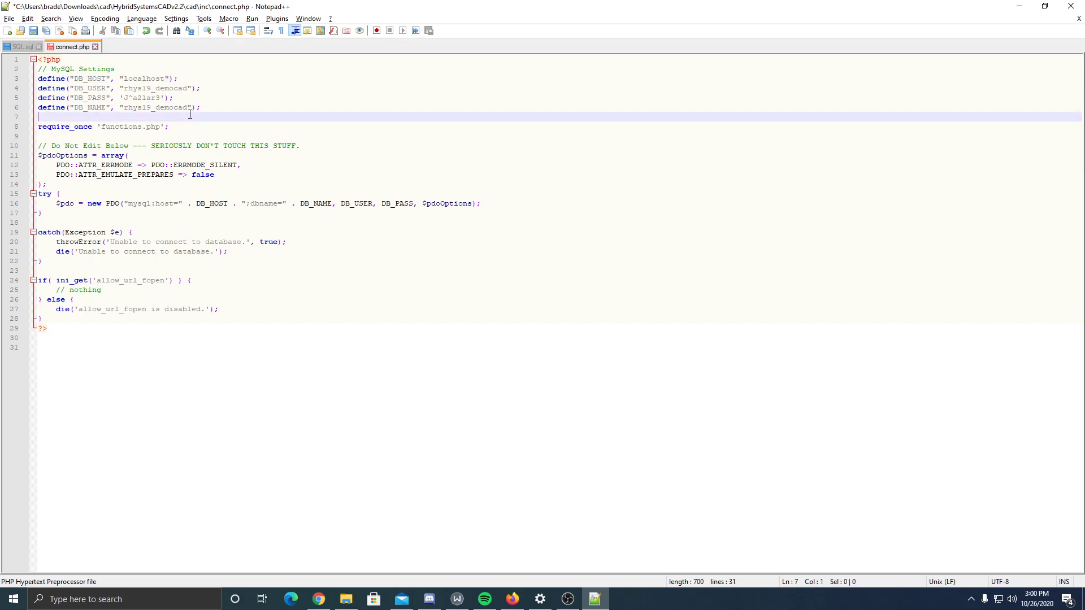
key("ctrl+s")
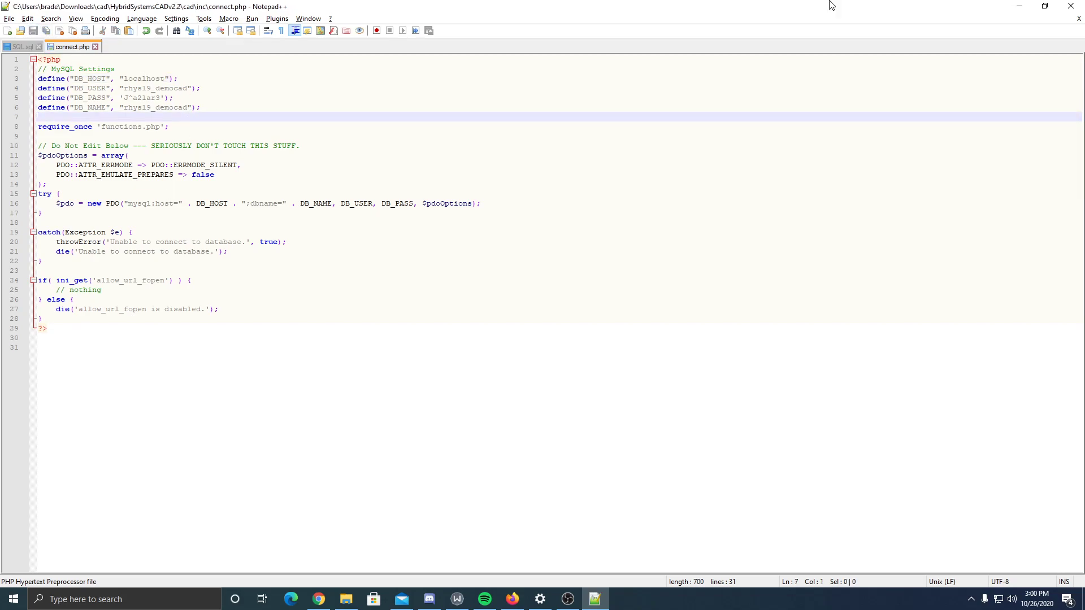
left_click(1020, 6)
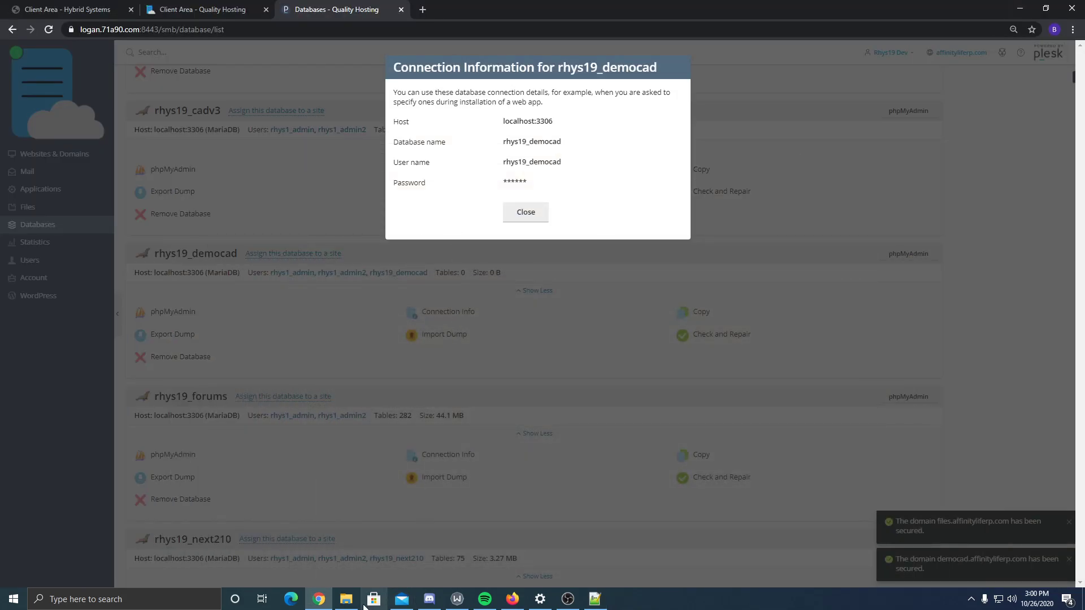
left_click(345, 599)
right_click(587, 218)
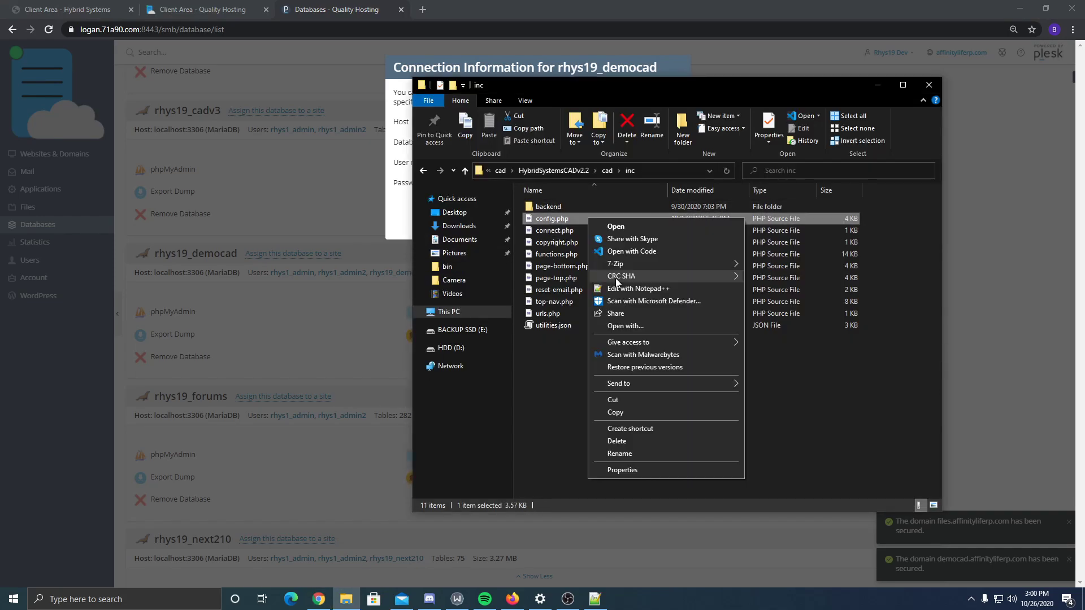
left_click(619, 290)
left_click(20, 107)
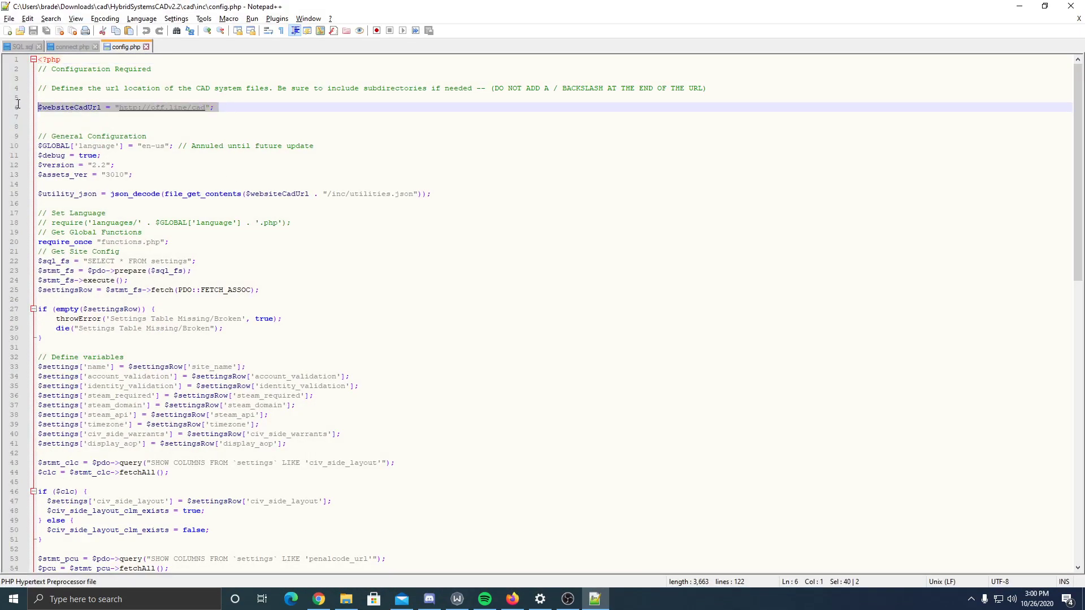
left_click(139, 107)
type("s")
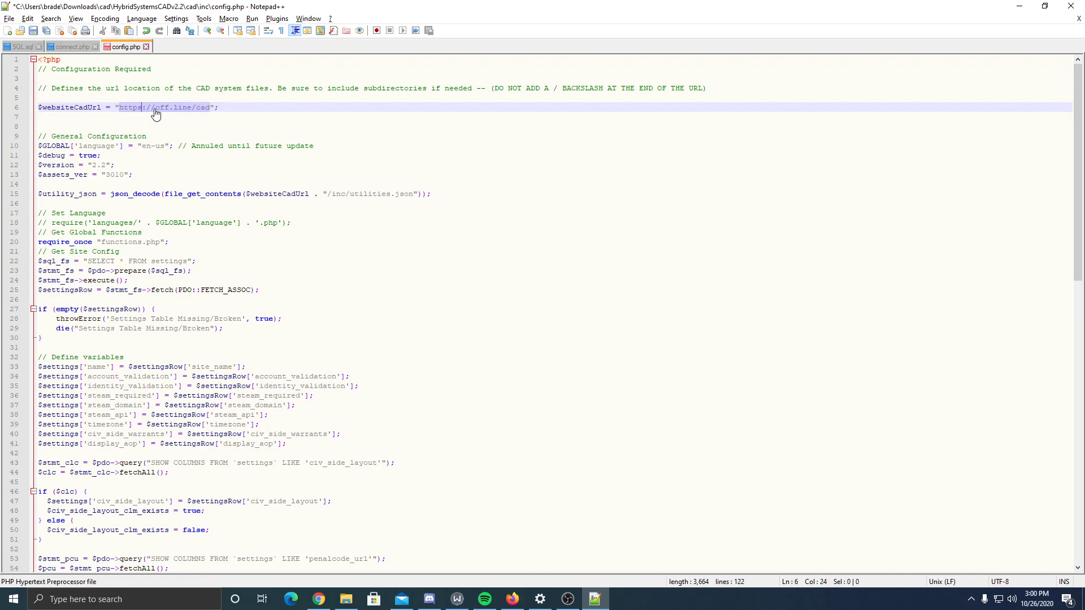
left_click_drag(155, 108, 209, 108)
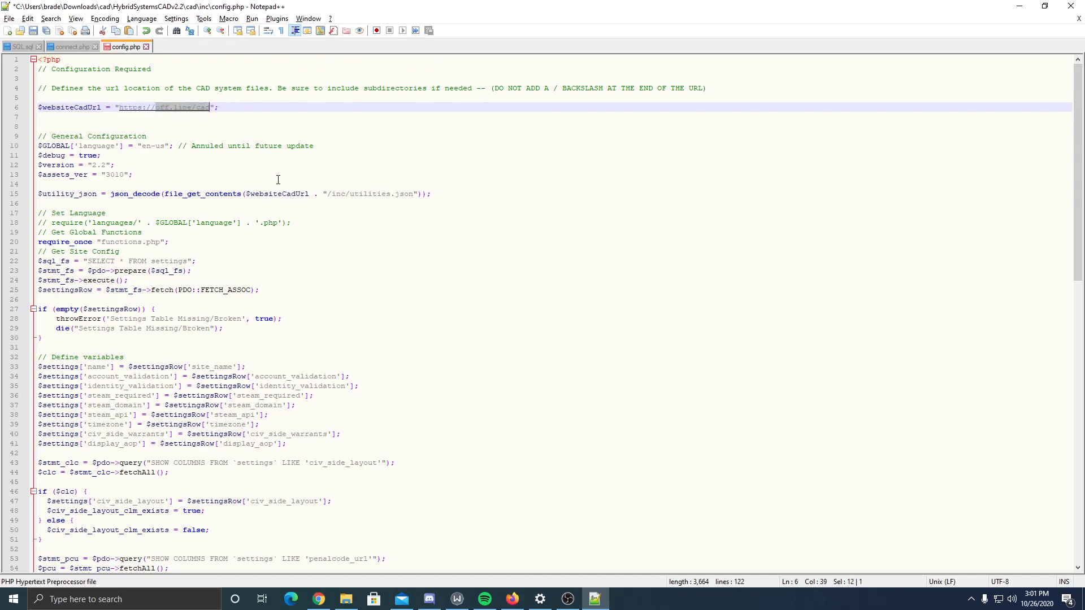
key("BackSpace")
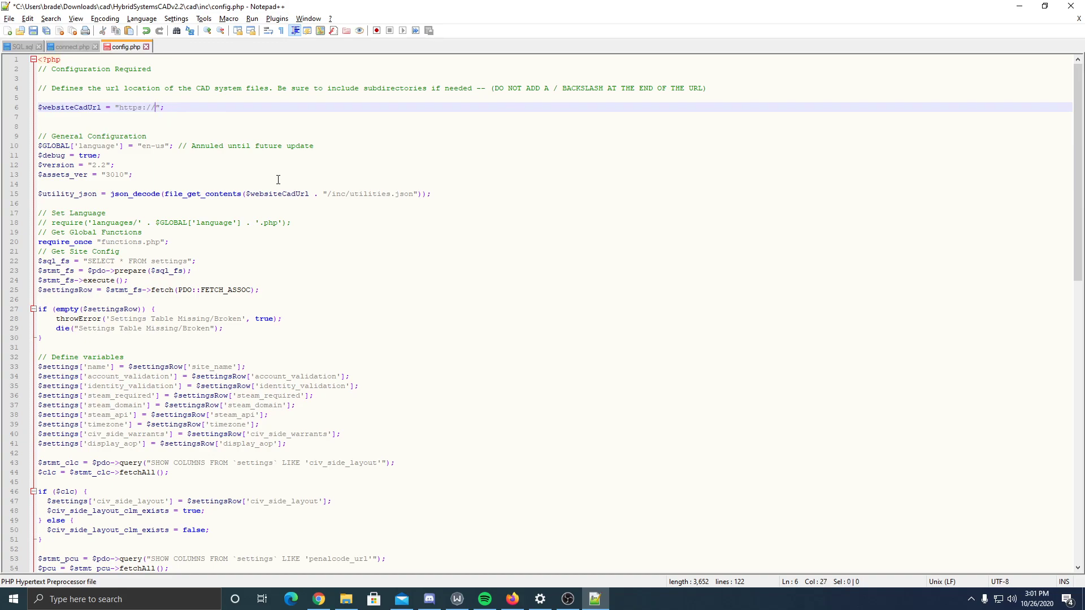
type("democad.affi")
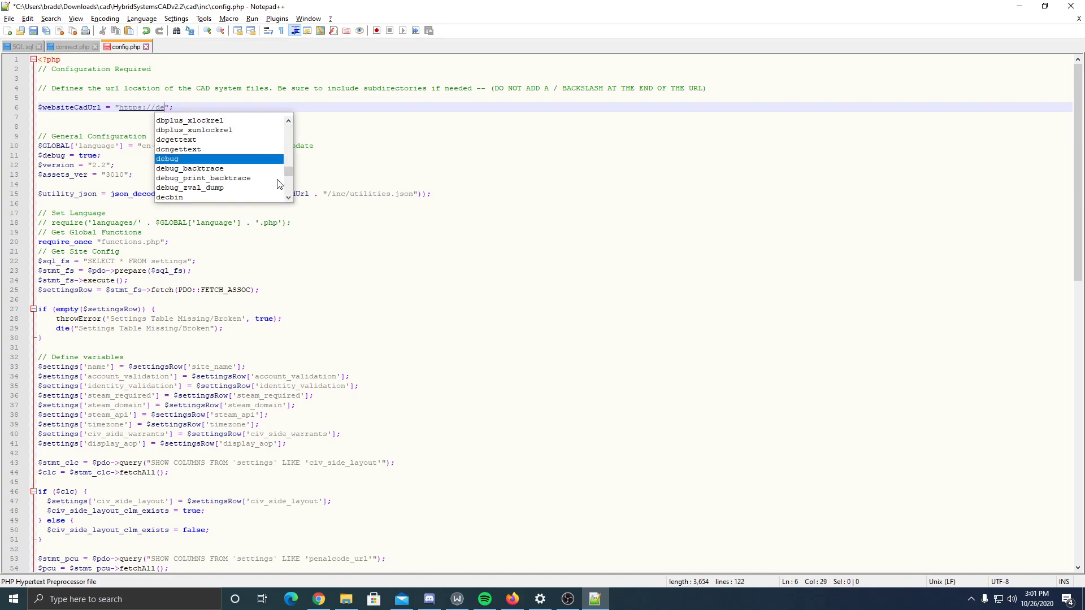
type("nity6lif")
type("ife.com")
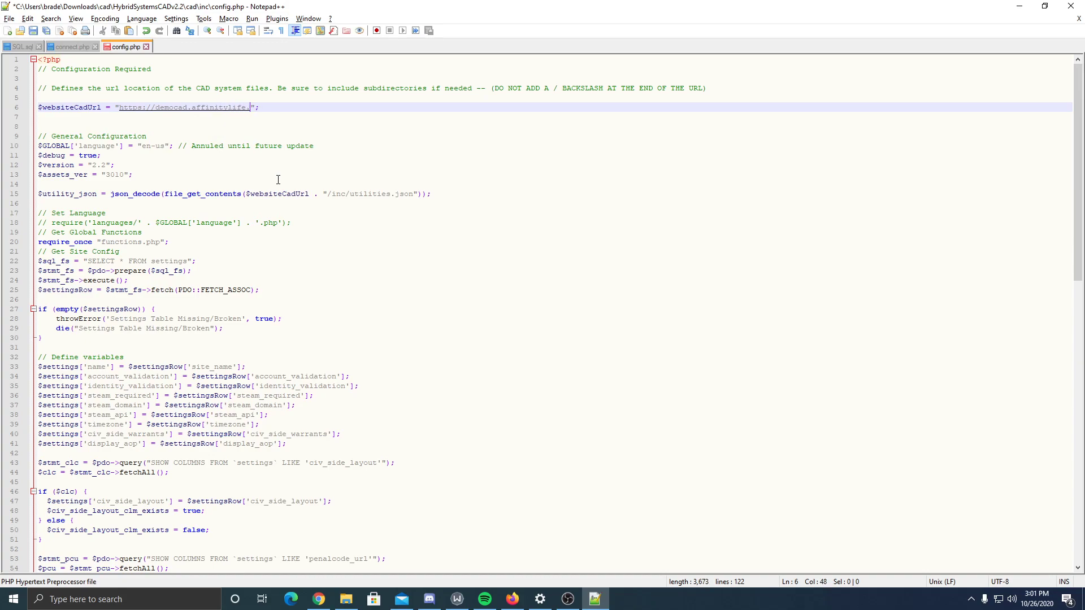
- Save config.php with the new website URL and close Notepad++
key("ctrl+s")
left_click(155, 124)
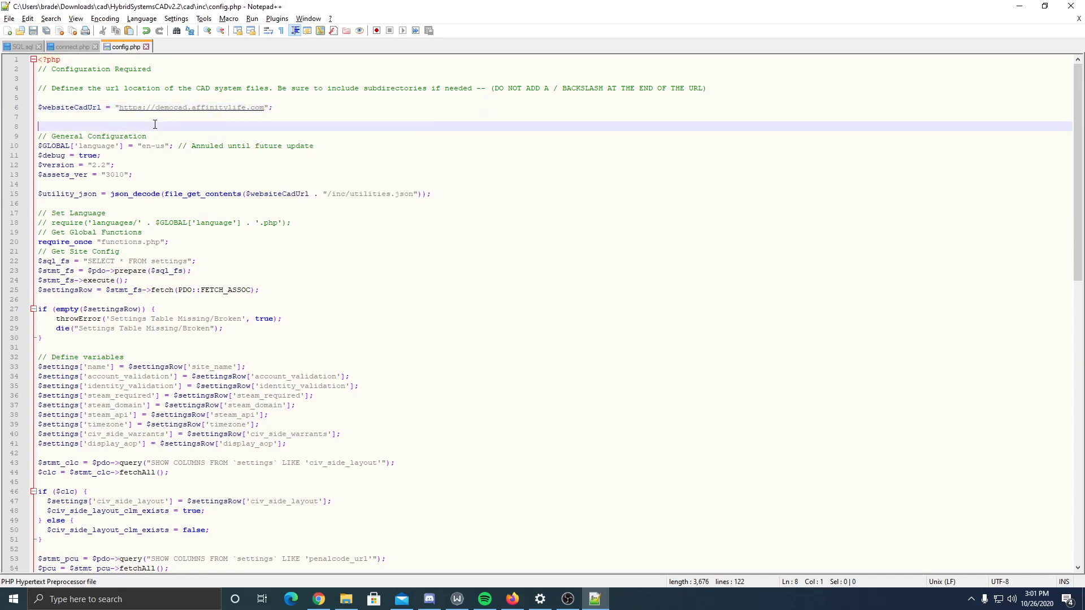
left_click(155, 115)
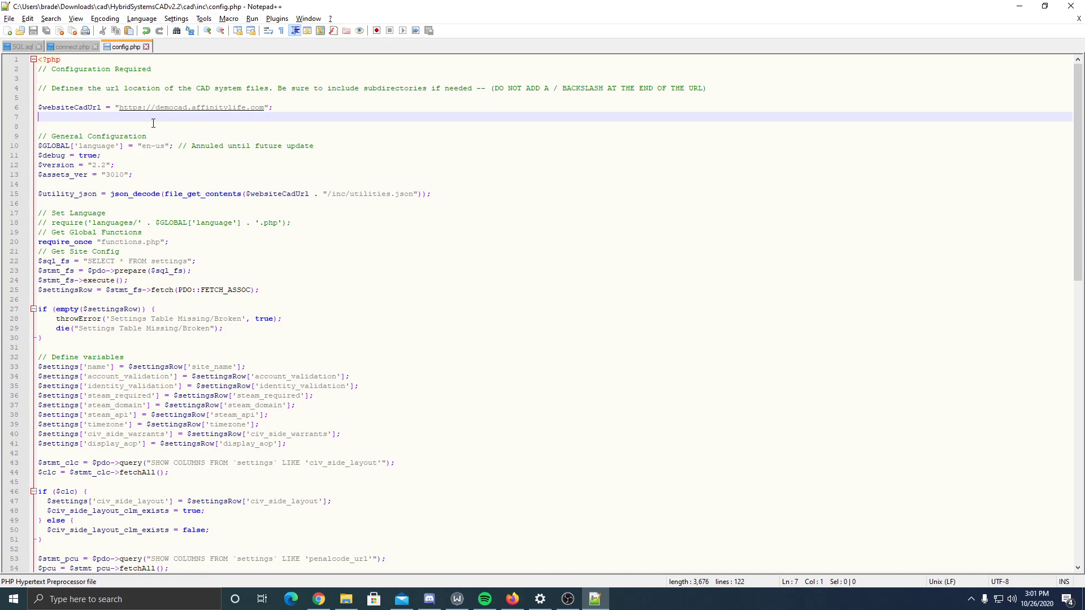
left_click(263, 107)
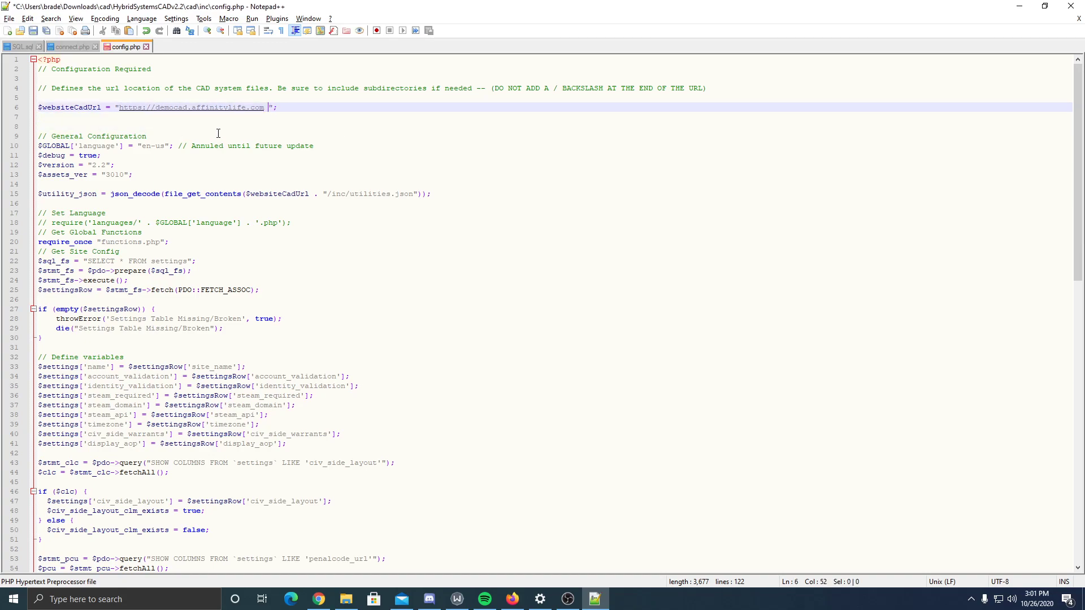
key("ctrl+s")
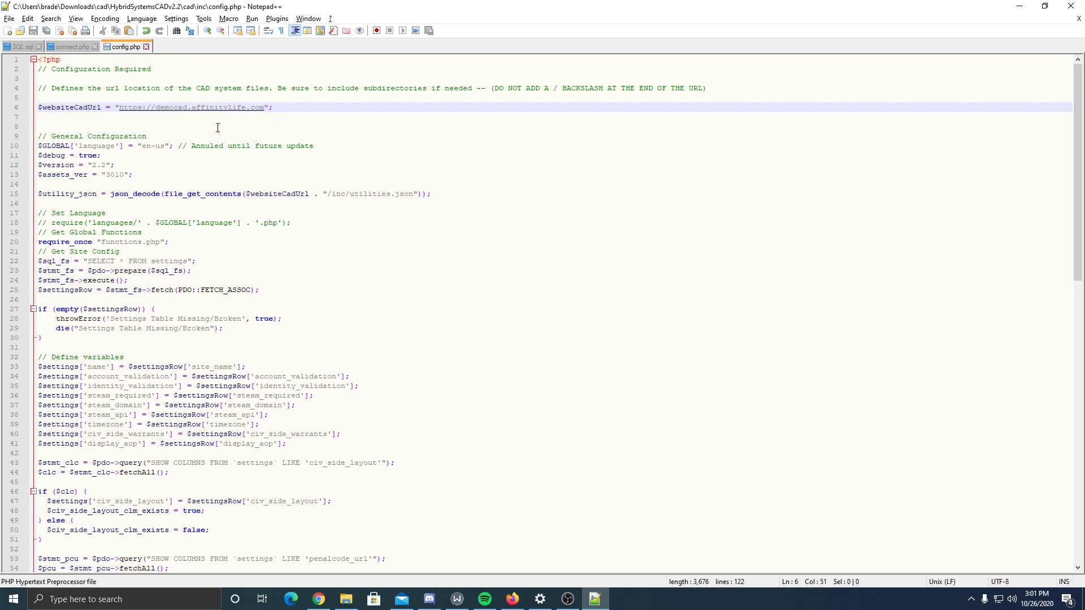
left_click(219, 127)
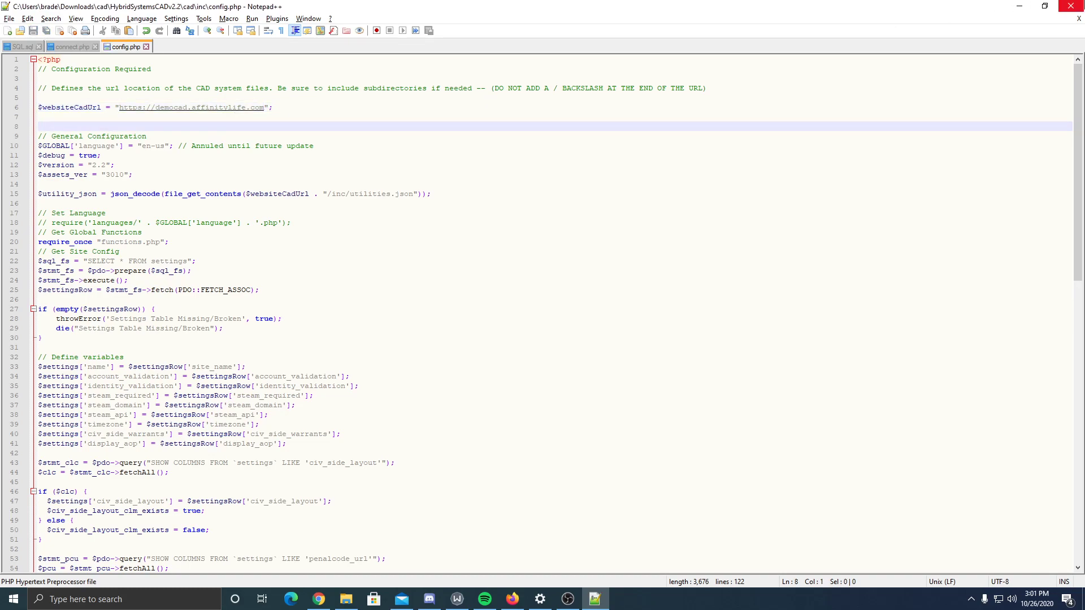
left_click(1071, 6)
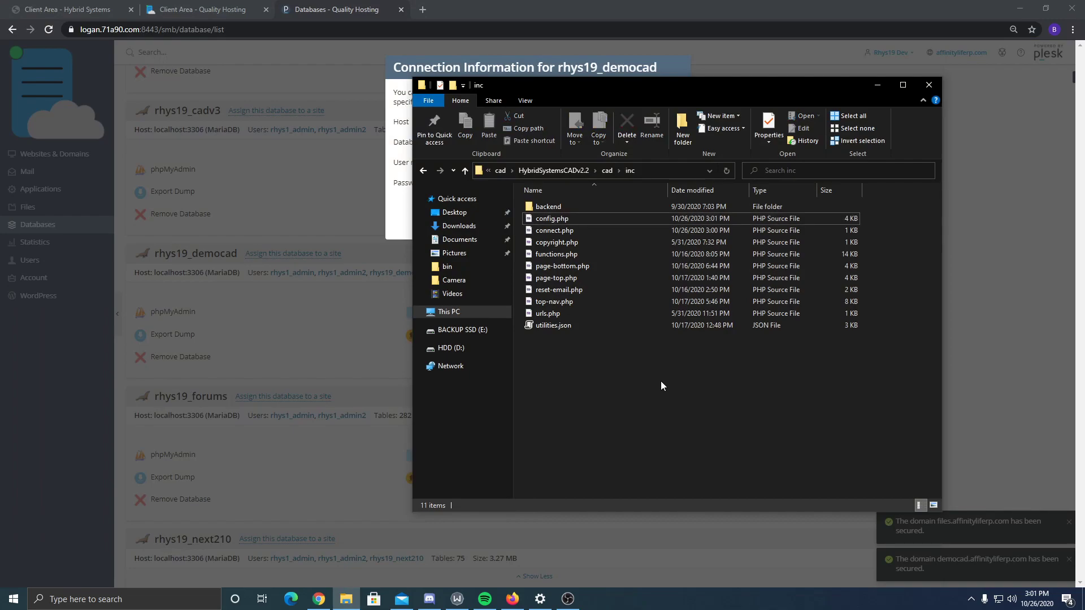
- Zip everything in the cad folder into cad.zip with 7-Zip, then close Plesk's connection information dialog
left_click(607, 171)
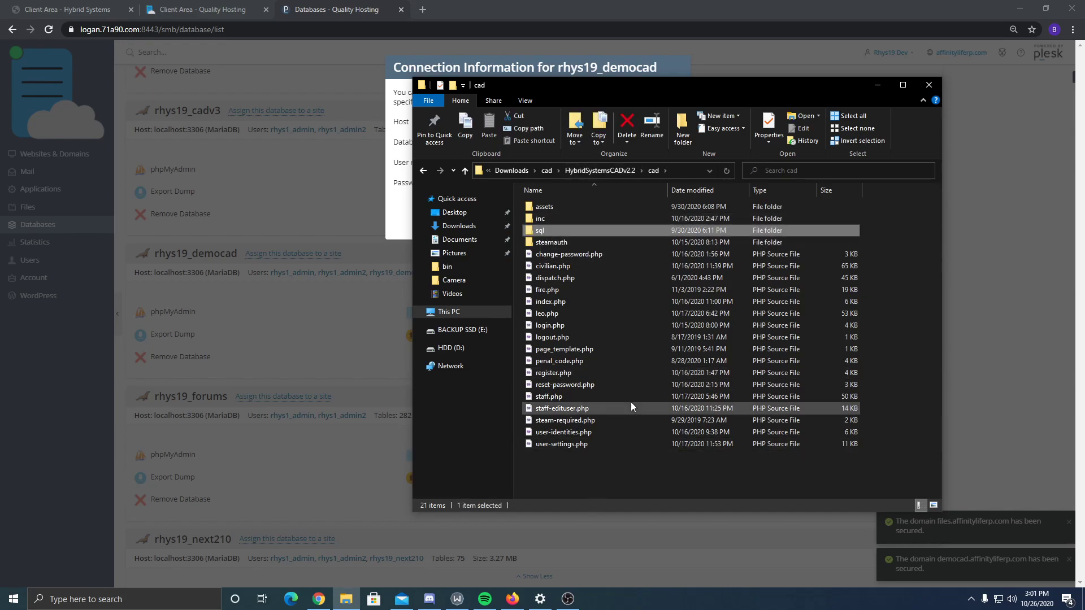
left_click_drag(618, 473, 540, 95)
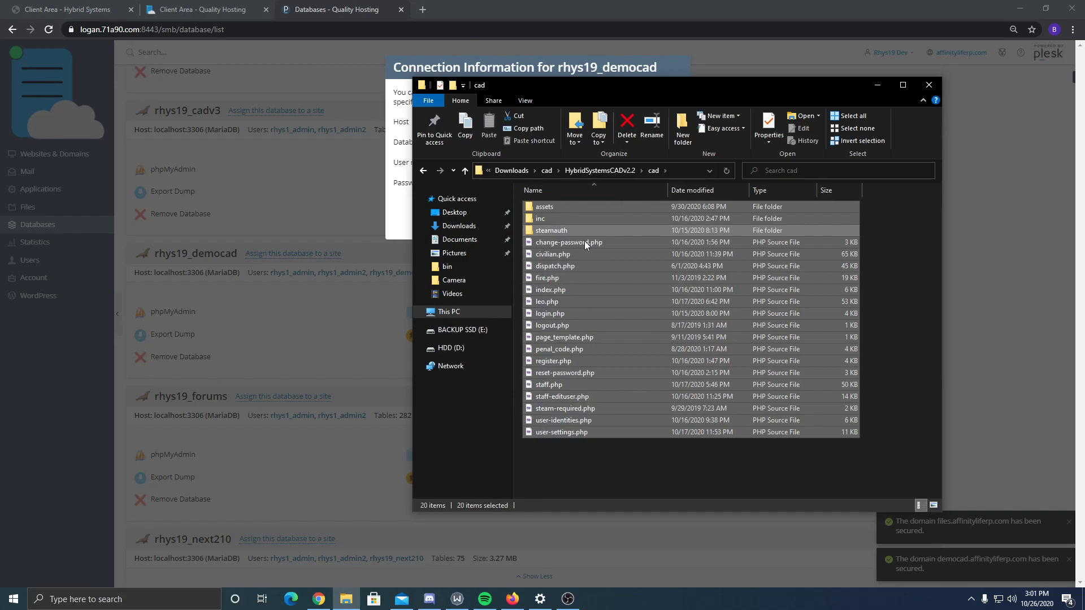
right_click(574, 262)
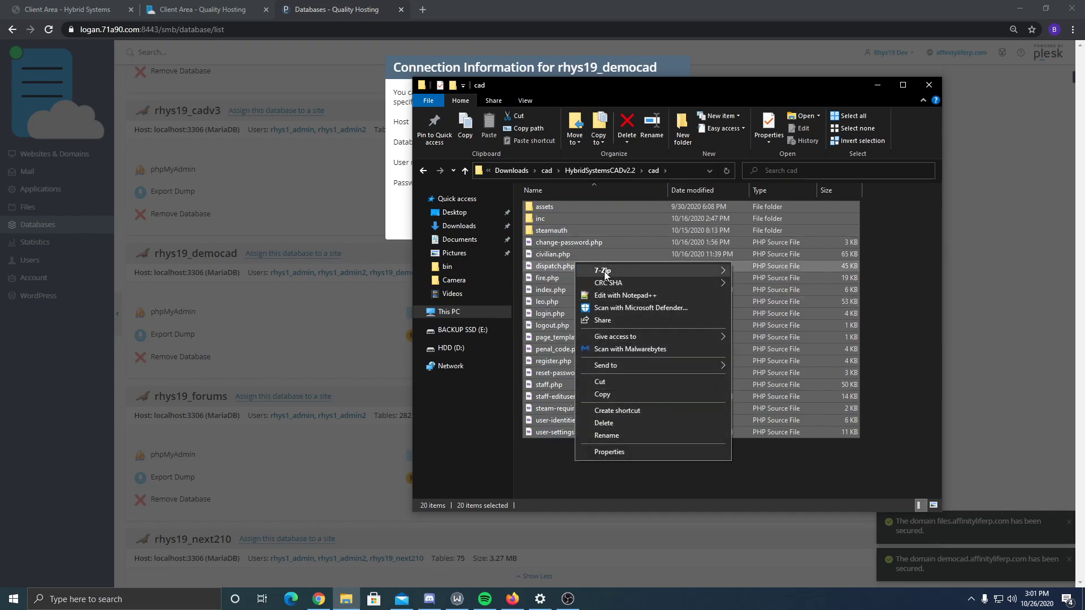
mouse_move(604, 271)
left_click(829, 321)
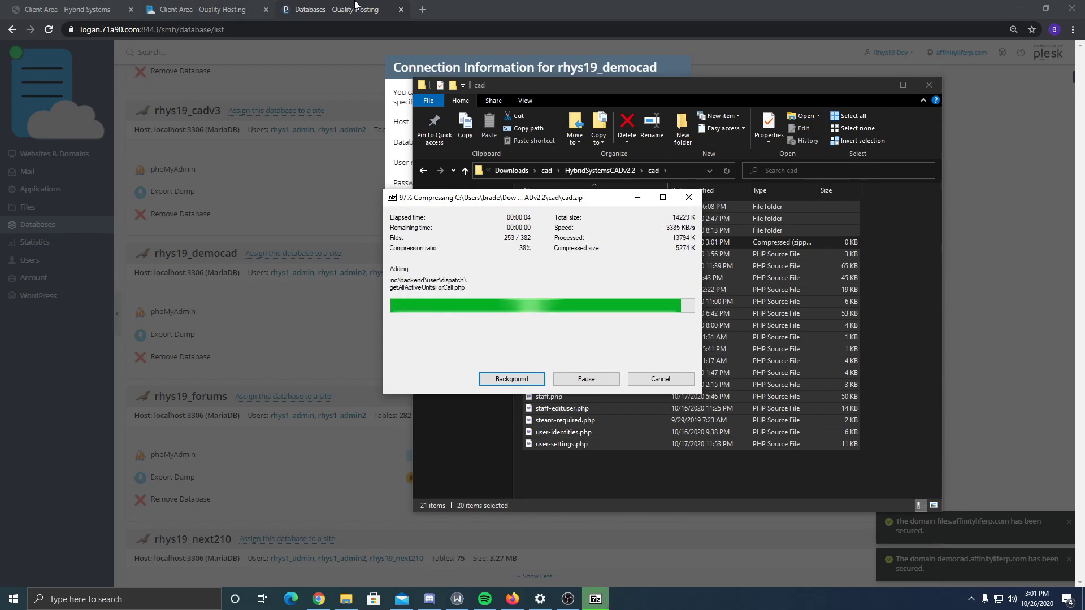
left_click(180, 248)
left_click(181, 249)
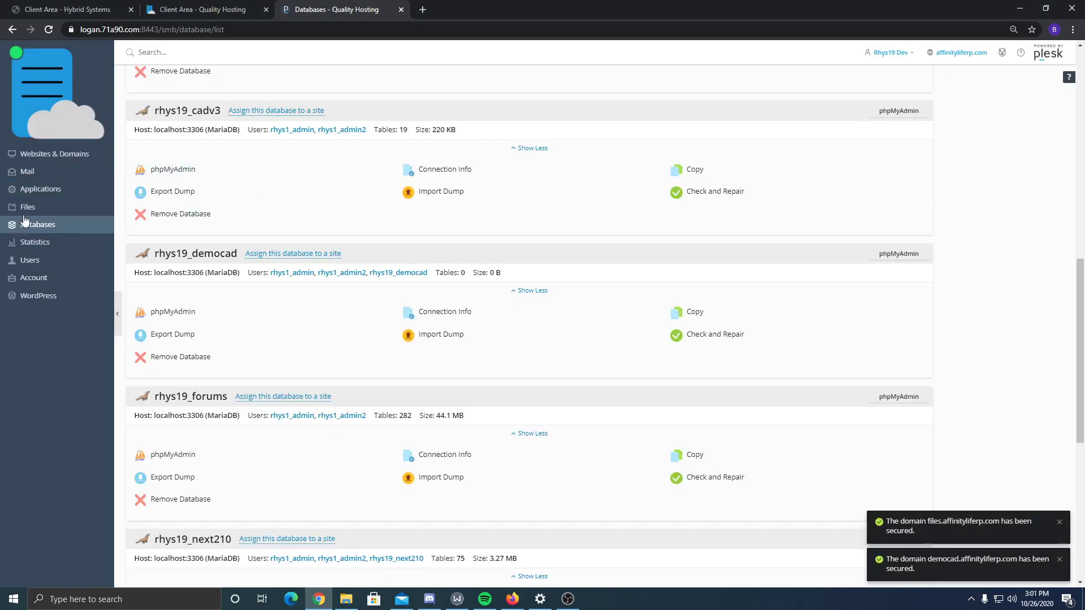
- Open the democad.affinityliferp.com file manager and remove its default cgi-bin and index.php
left_click(54, 156)
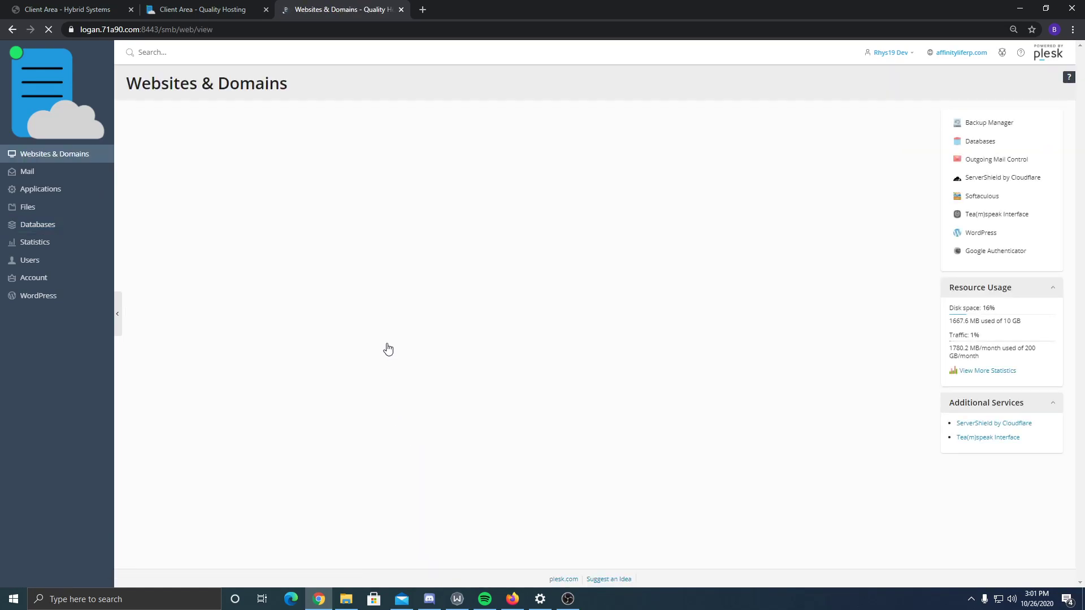
scroll(215, 292, "down", 16)
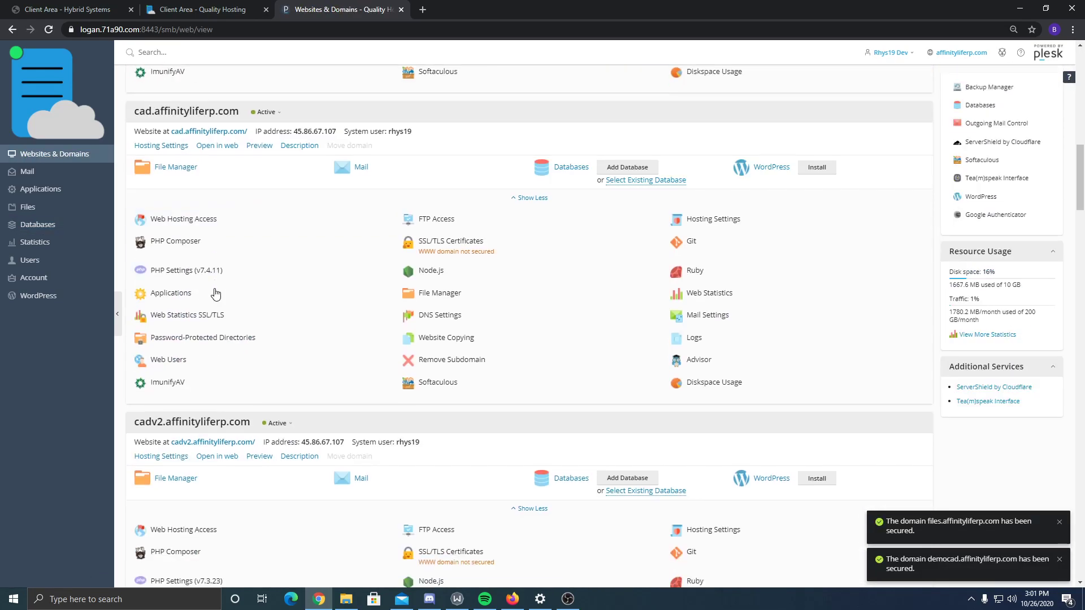
scroll(214, 292, "down", 7)
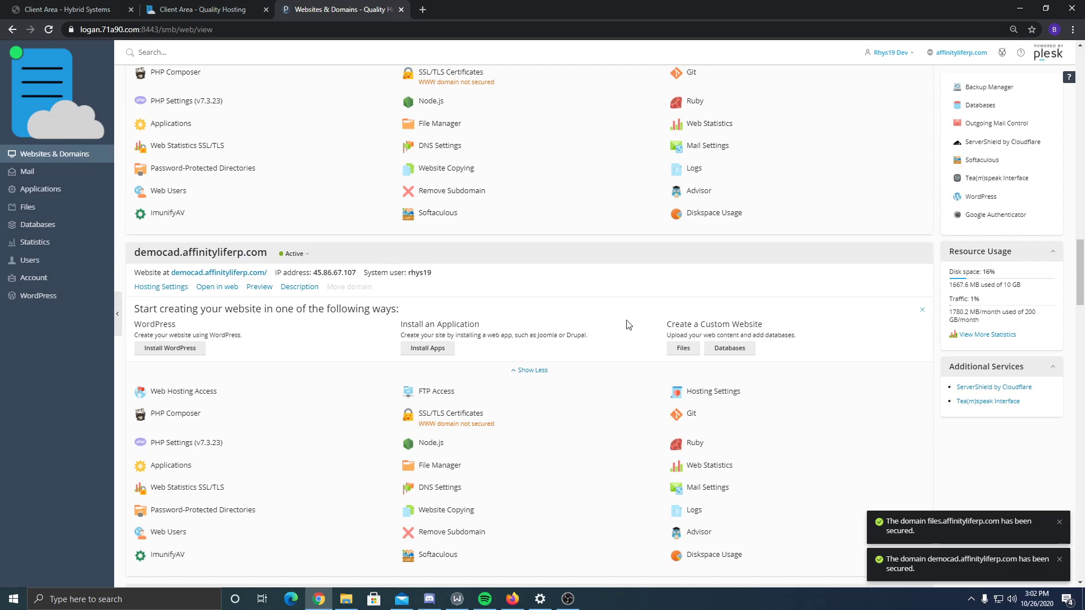
left_click(683, 348)
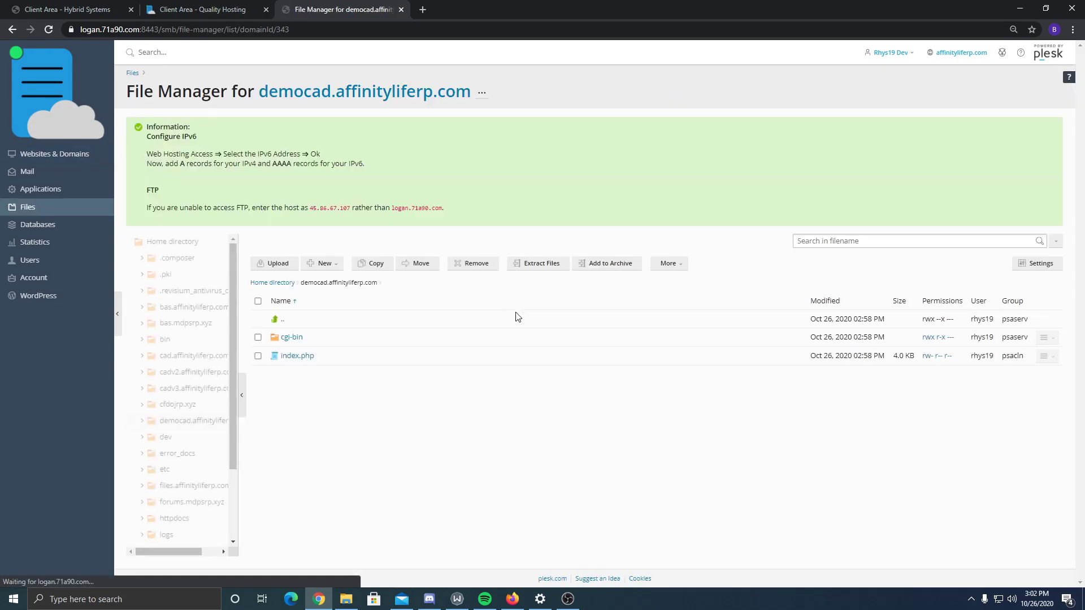
left_click(257, 301)
left_click(472, 264)
left_click(481, 328)
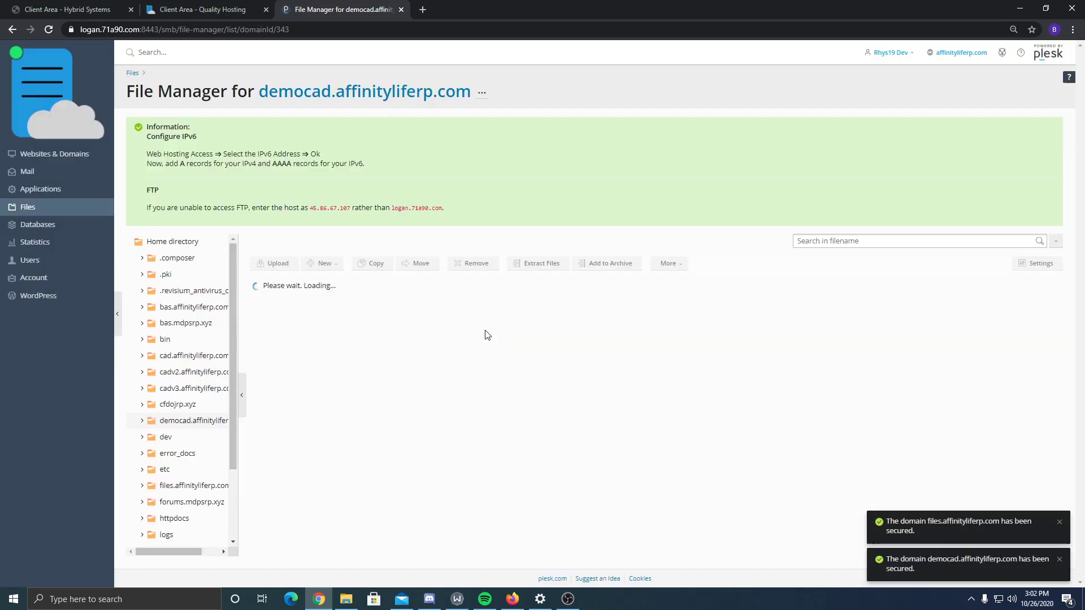
key("alt+Tab")
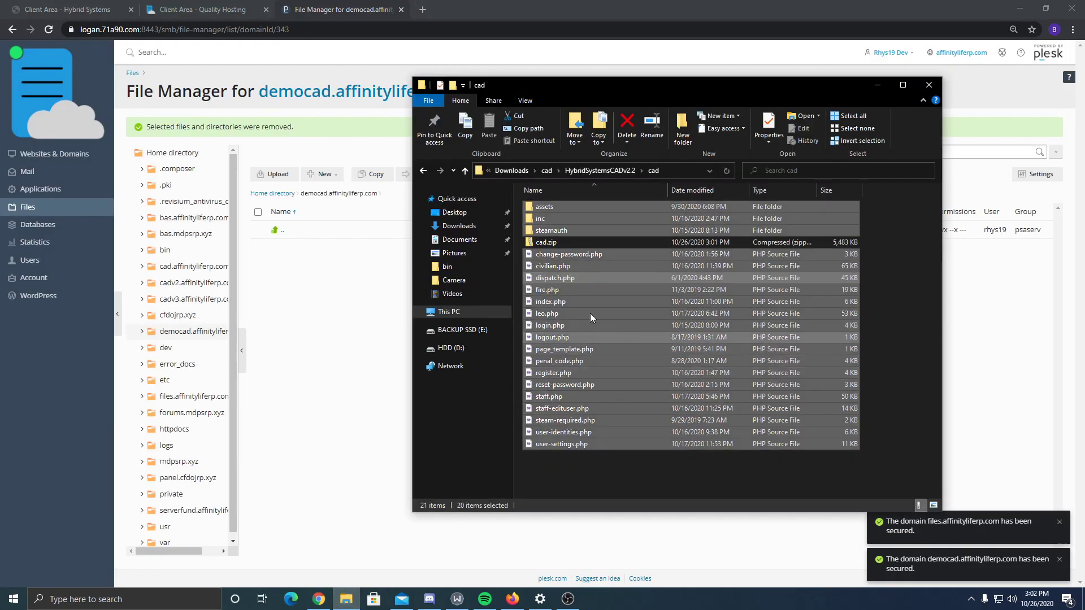
- Upload cad.zip into the democad folder and extract its files there
left_click_drag(557, 242, 324, 320)
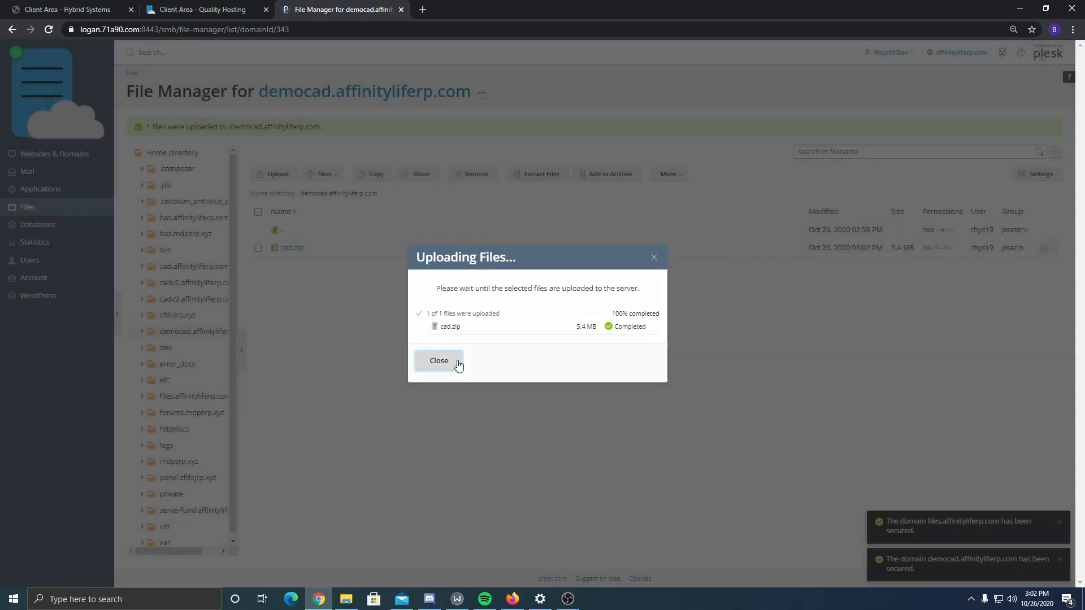
left_click(457, 365)
right_click(355, 249)
left_click(308, 290)
right_click(318, 250)
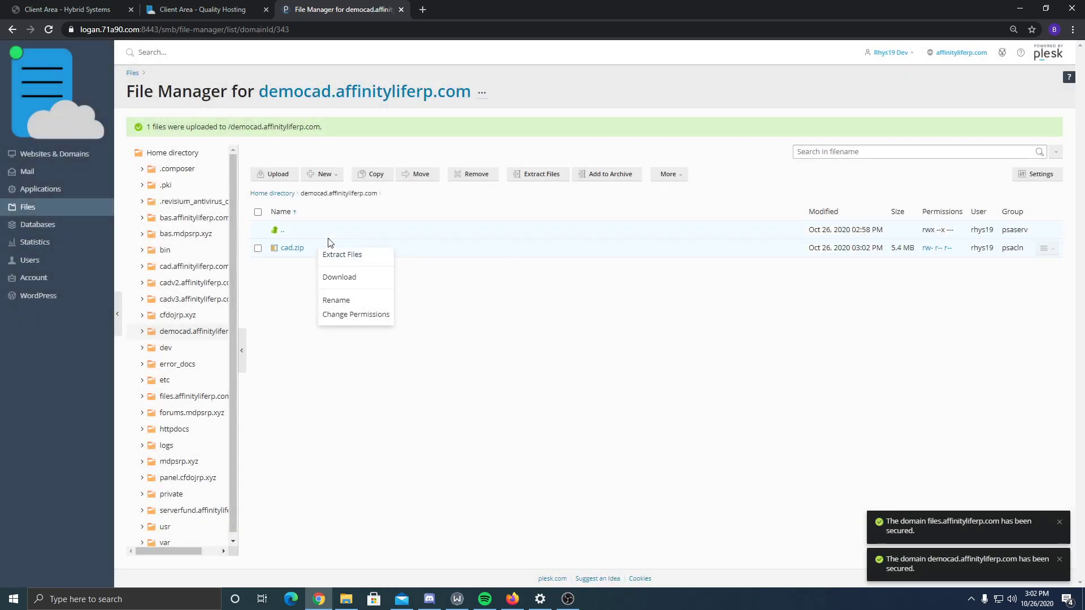
left_click(363, 258)
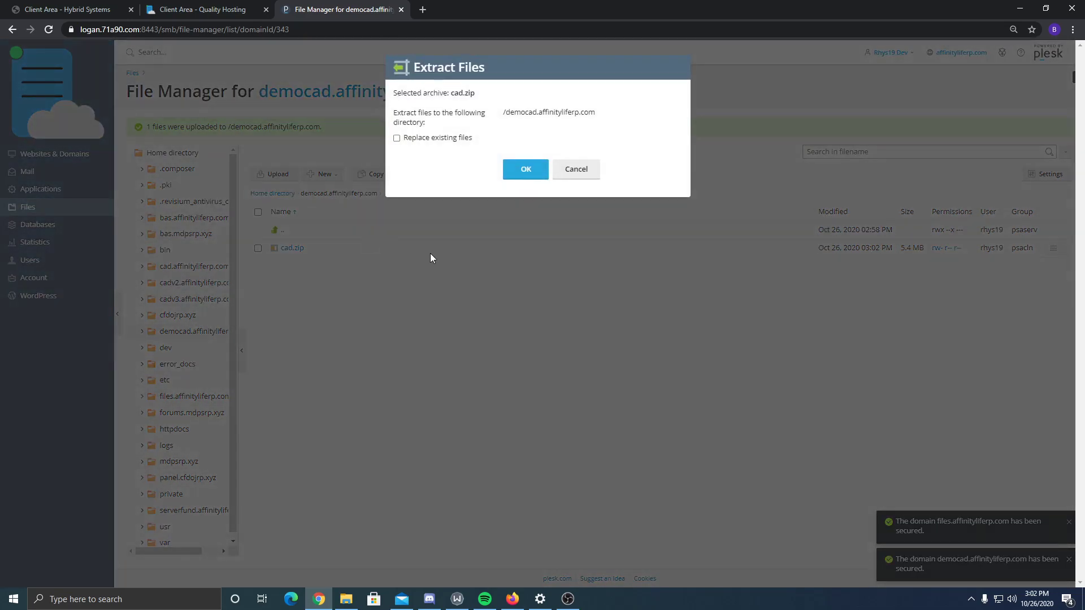
left_click(526, 182)
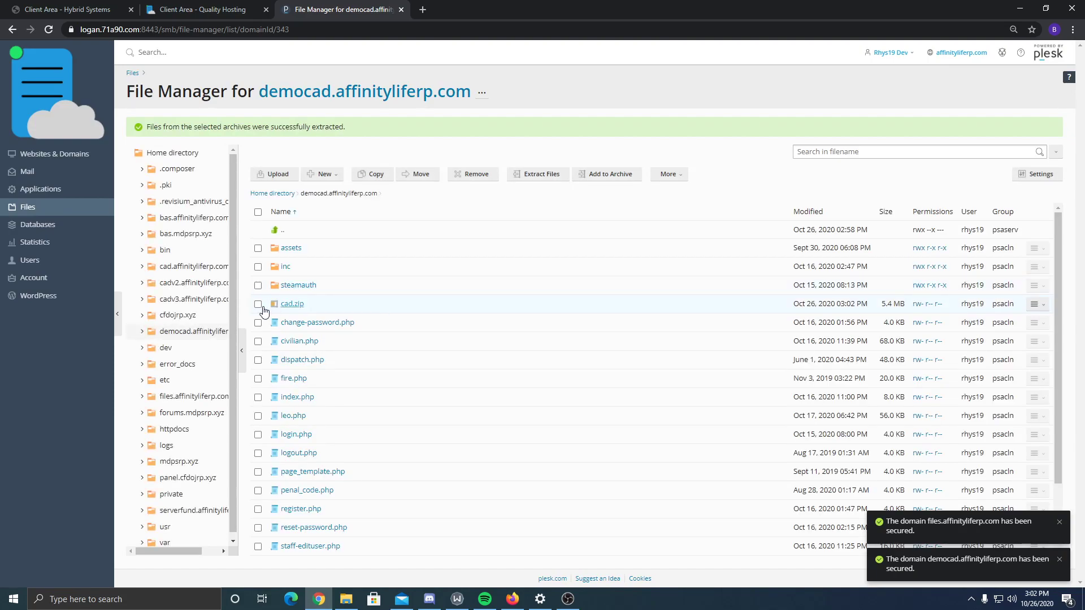
- Delete the cad.zip archive from the democad folder
left_click(257, 303)
left_click(470, 174)
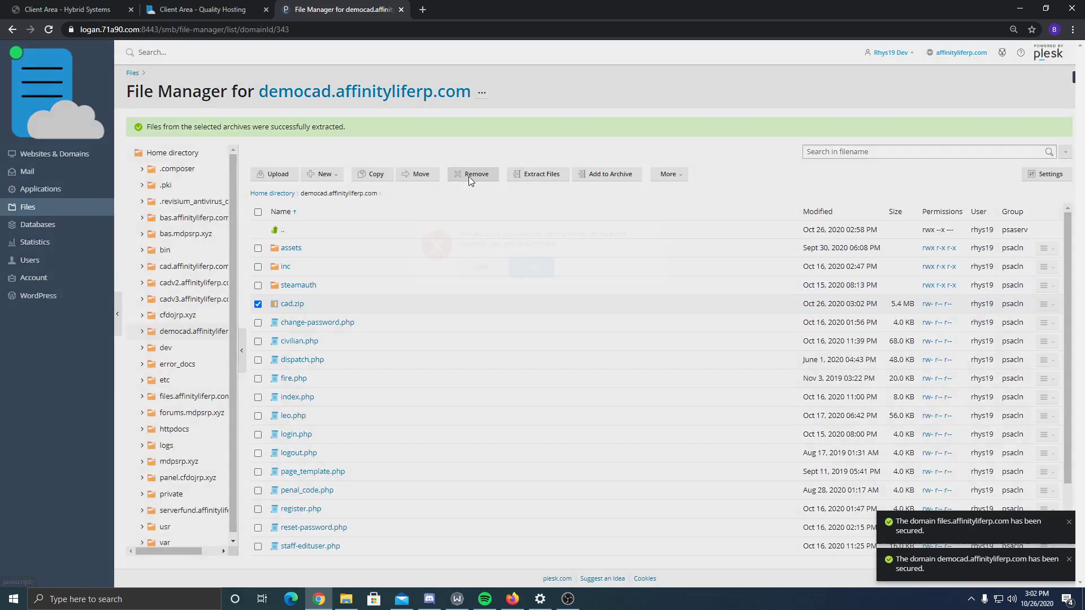
left_click(479, 330)
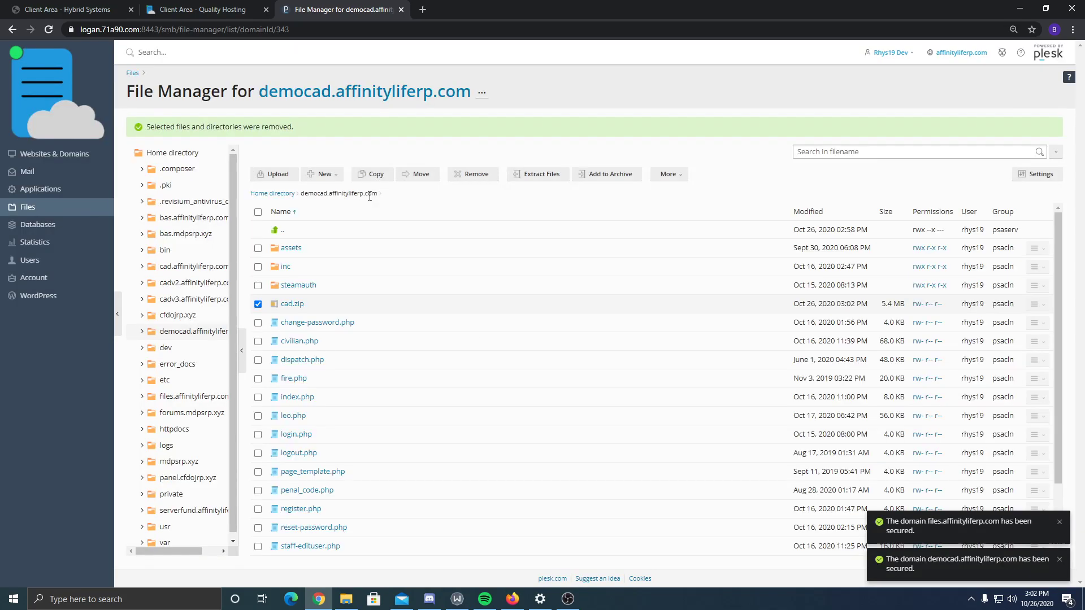
- Load democad.affinityliferp.com in a new Chrome tab, then go back to the File Manager tab
left_click(423, 10)
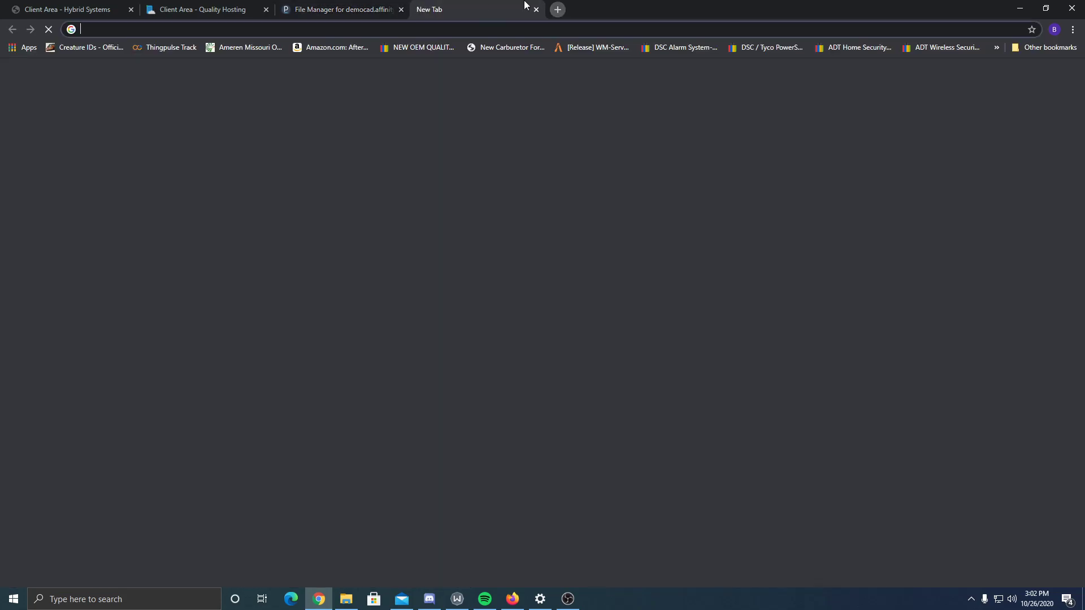
type("democad.")
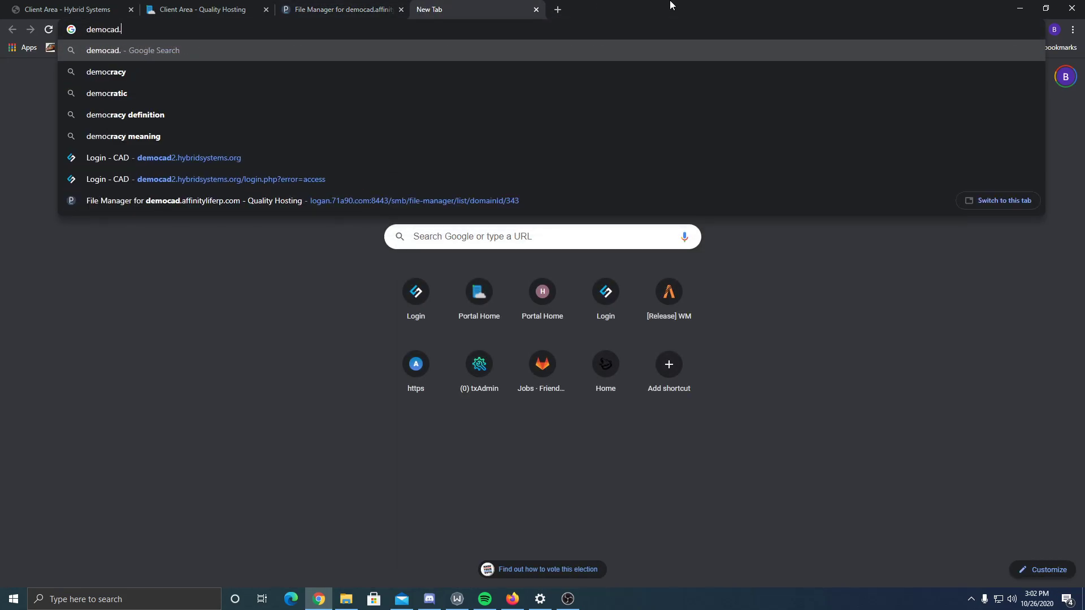
type("affinityliferp.com")
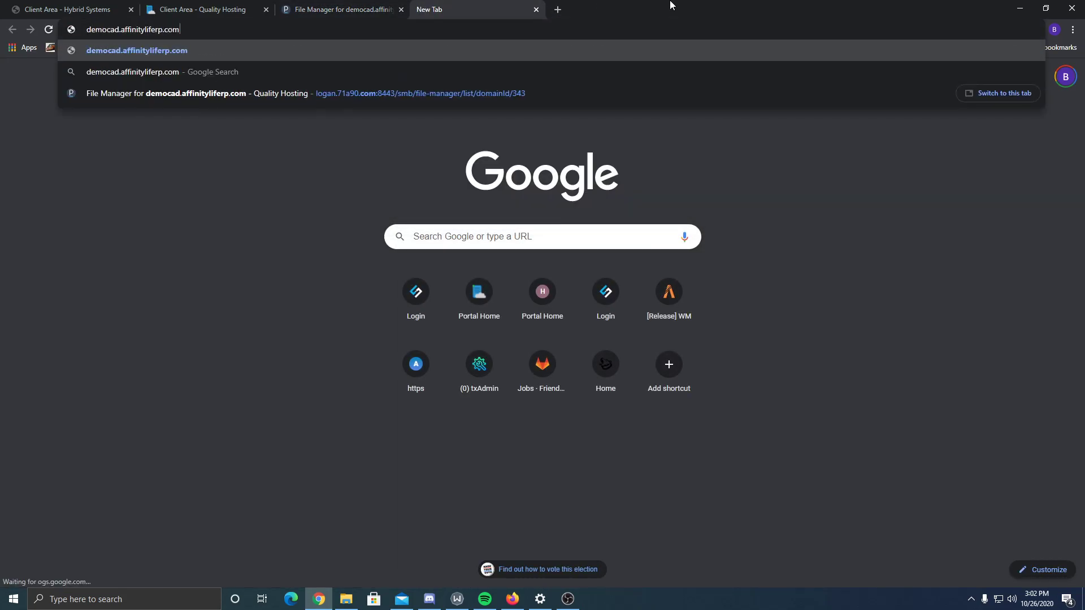
key("Return")
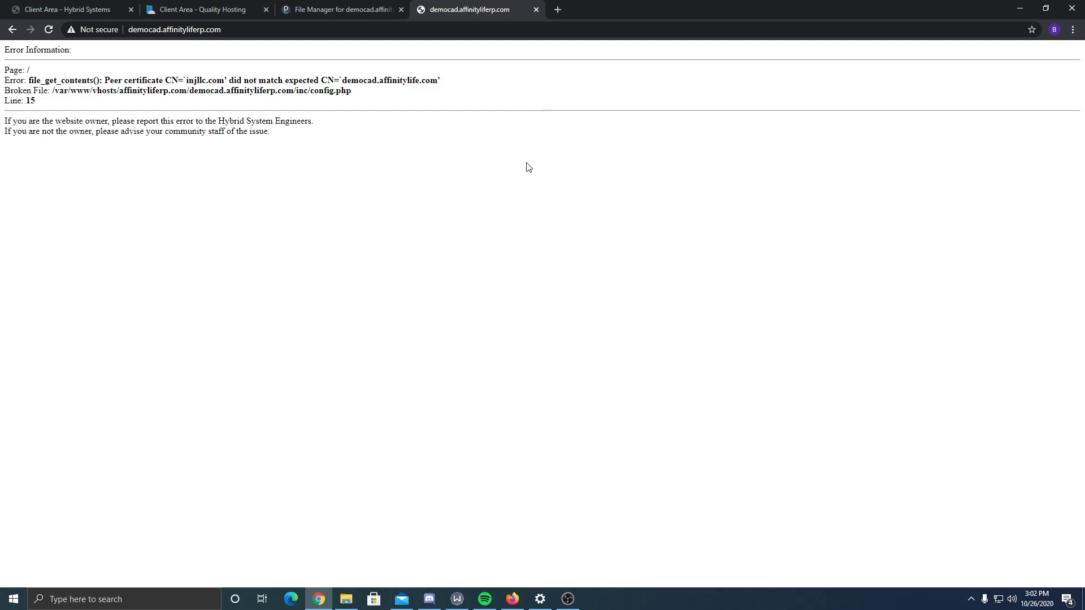
left_click(367, 7)
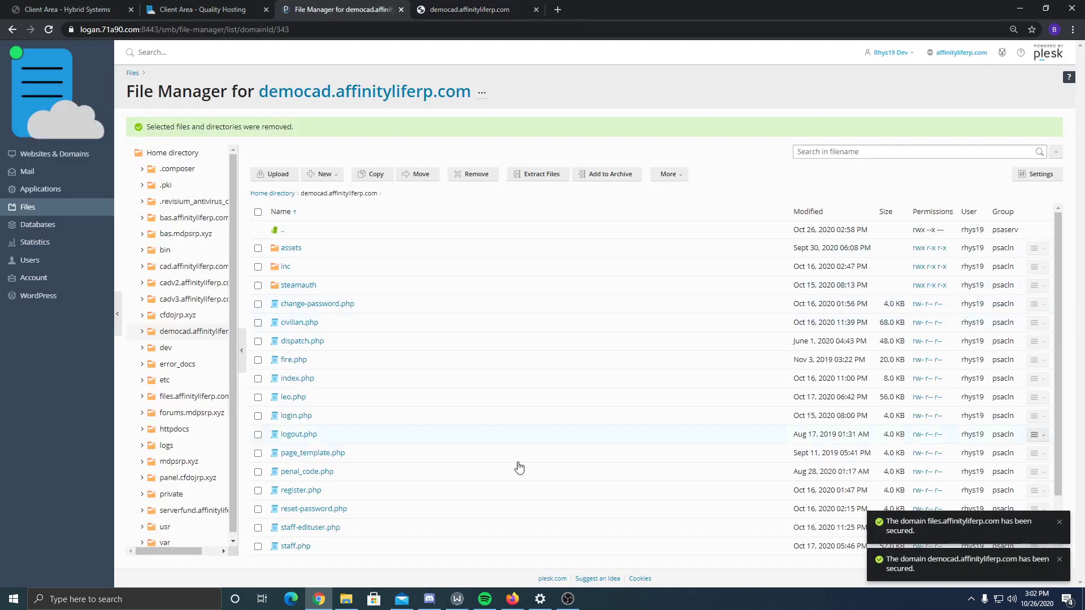
- Launch HeidiSQL and add a new connection session in the Session manager
left_click(107, 601)
type("heid")
key("Return")
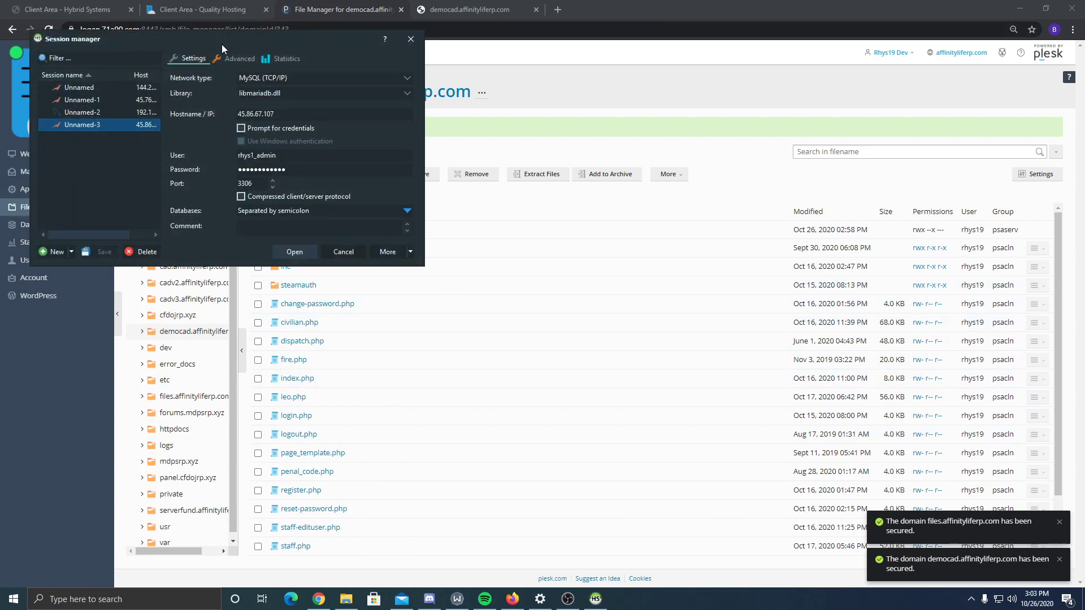
left_click_drag(219, 44, 370, 63)
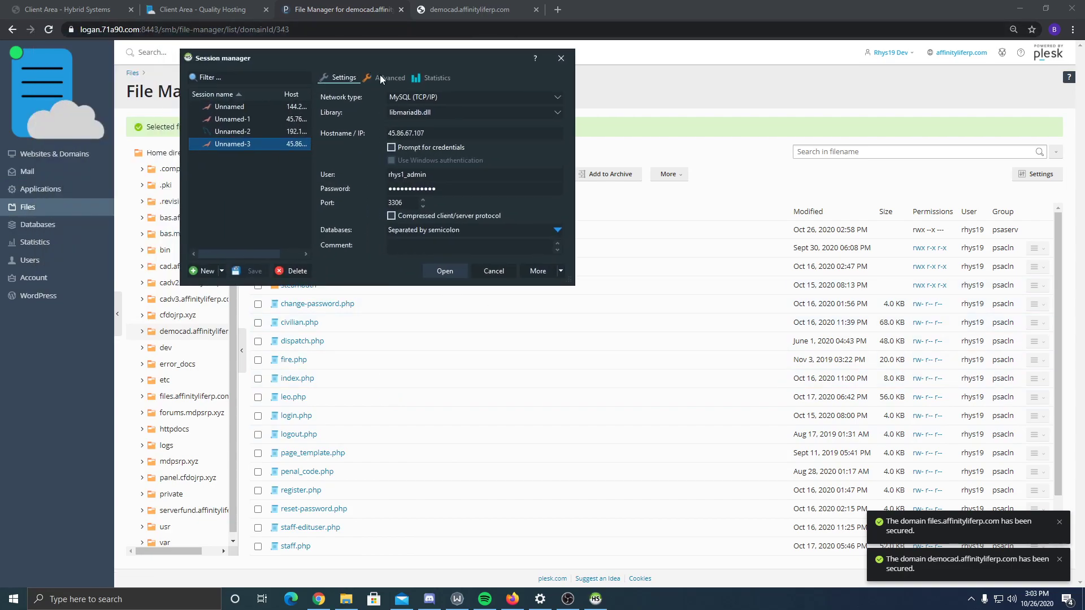
left_click(203, 271)
- Return to Plesk and show the Websites & Domains overview
left_click(392, 5)
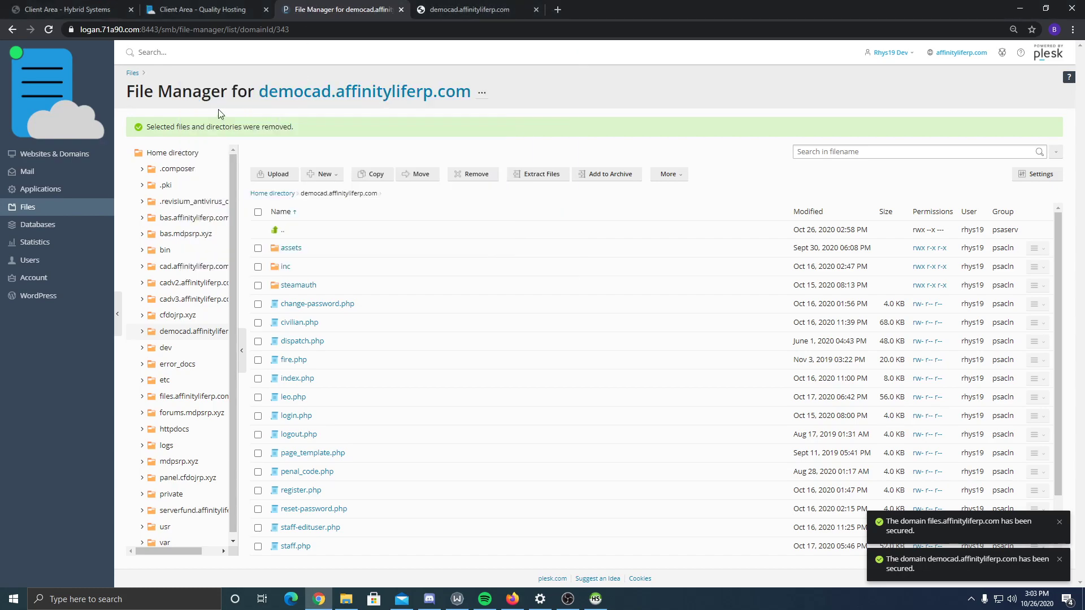
left_click(467, 5)
left_click(368, 6)
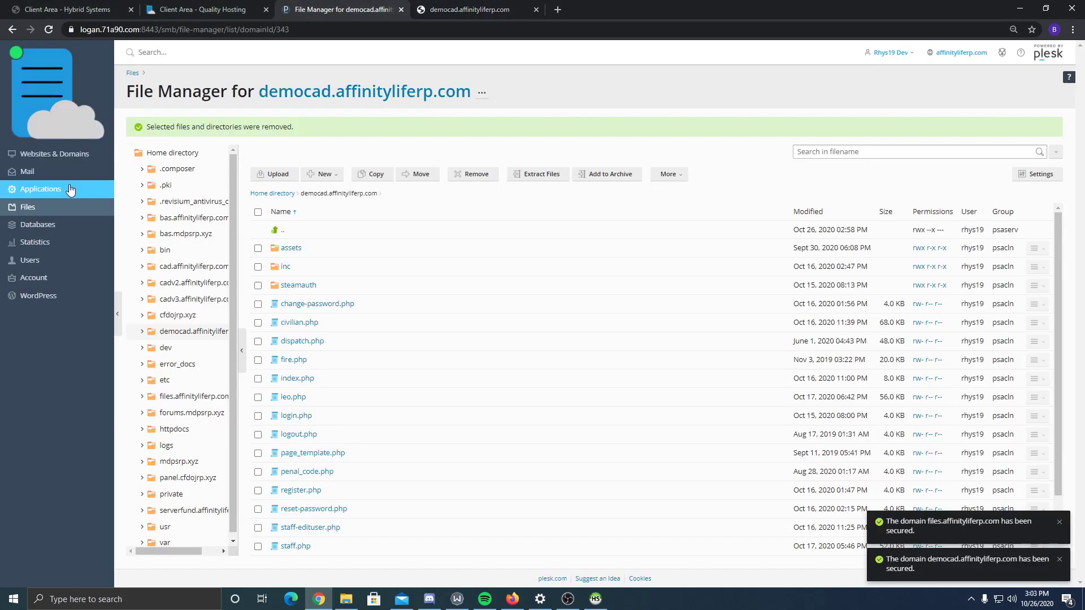
left_click(54, 161)
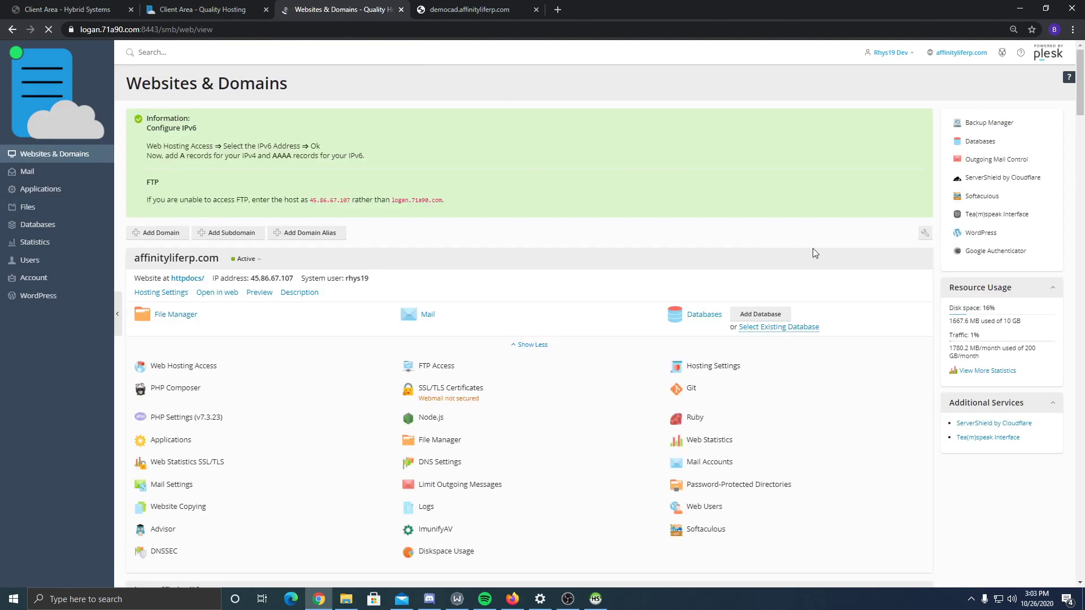
- Set the HeidiSQL session hostname to 45.86.67.107 and start entering the database user name
double_click(330, 198)
key("ctrl+c")
key("alt+Tab")
key("alt+Tab")
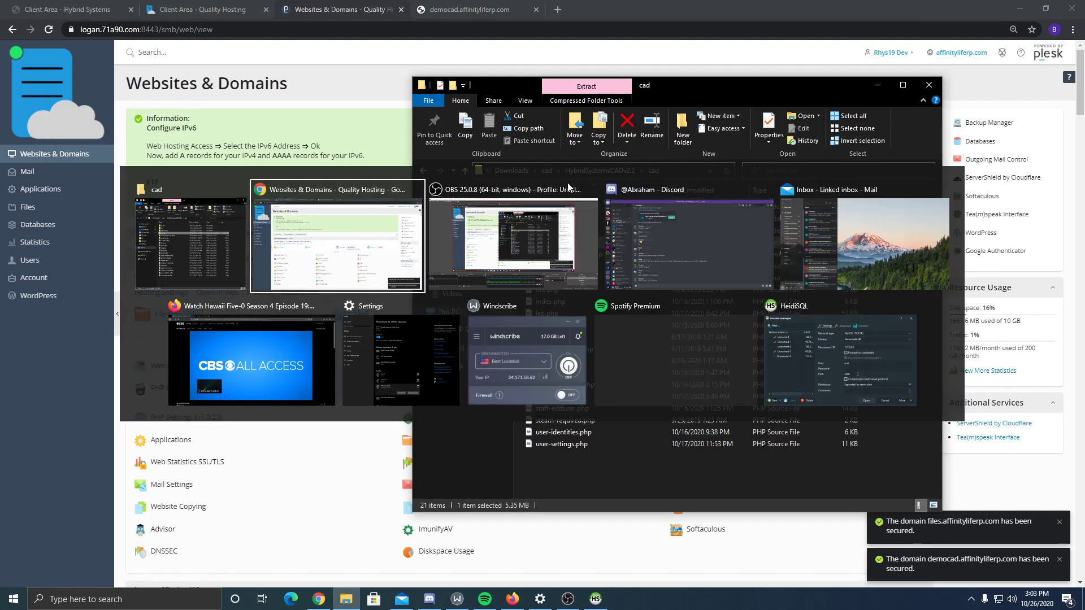
key("alt+Tab")
key("alt+Tab")
key("alt+Tab")
key("alt+Tab")
key("alt+Tab")
key("alt+Tab")
key("alt+Tab")
key("alt+Tab")
key("alt+Tab")
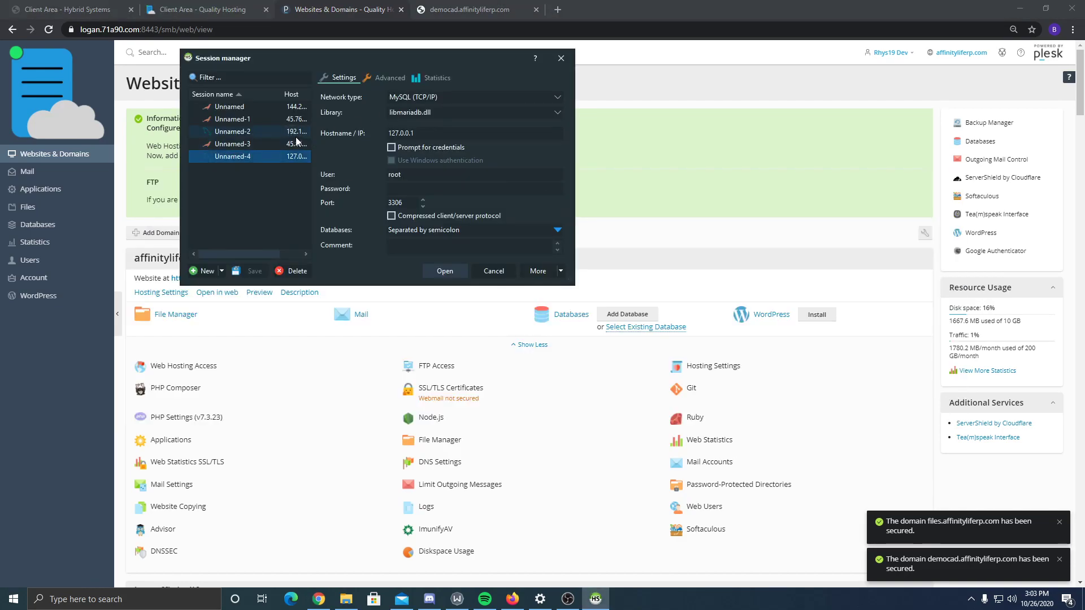
double_click(428, 134)
key("ctrl+v")
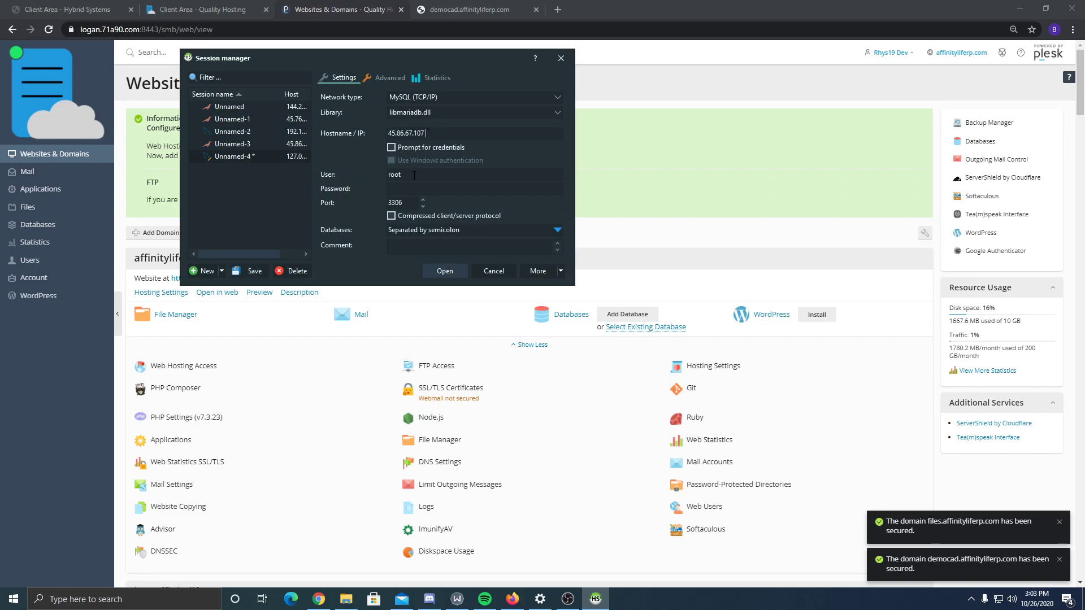
key("BackSpace")
key("BackSpace")
key("BackSpace")
key("BackSpace")
type("rh")
- Open the CAD's inc/connect.php in Notepad++ to read the database credentials
key("alt+Tab")
key("Tab")
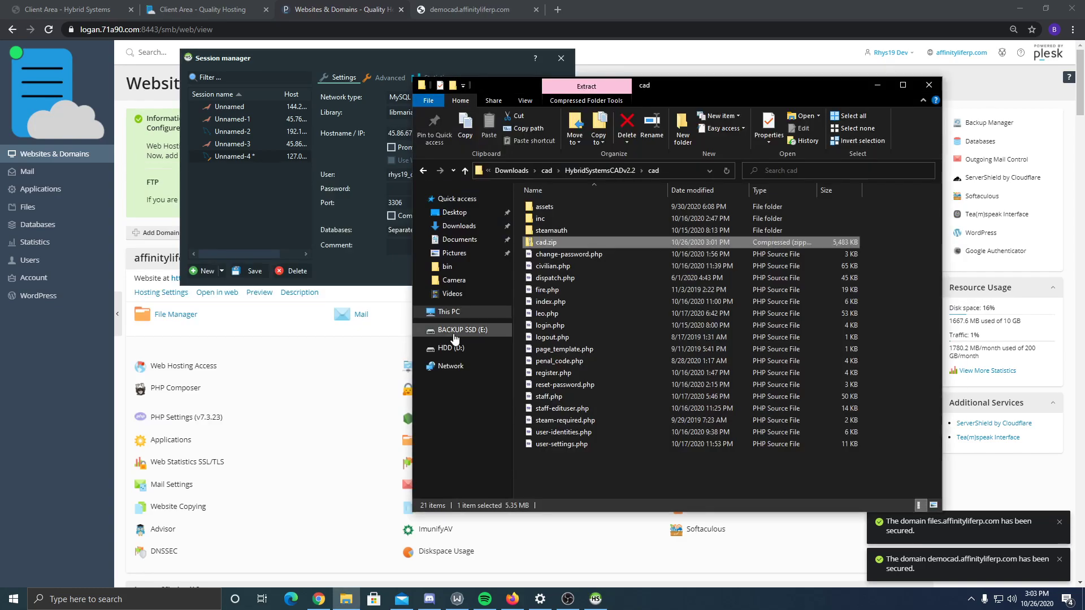
left_click(581, 461)
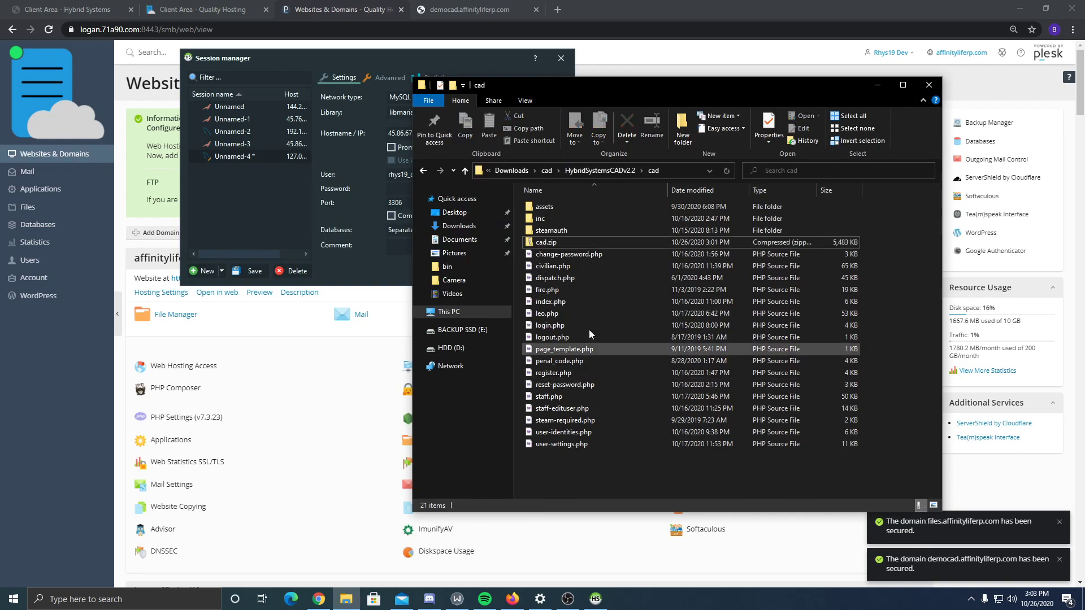
double_click(562, 220)
left_click(569, 231)
right_click(570, 231)
left_click(594, 299)
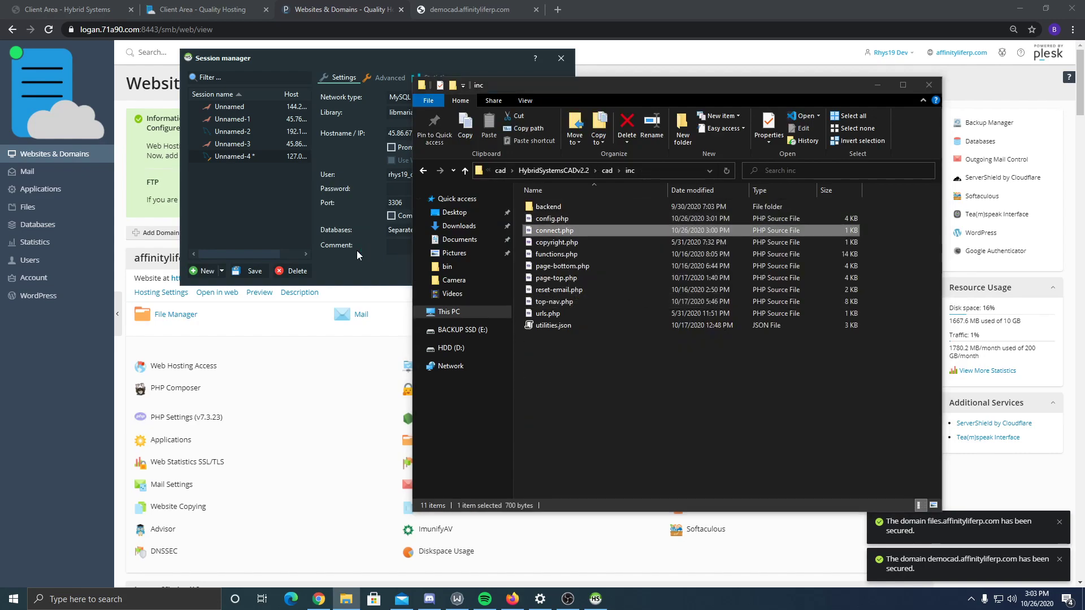
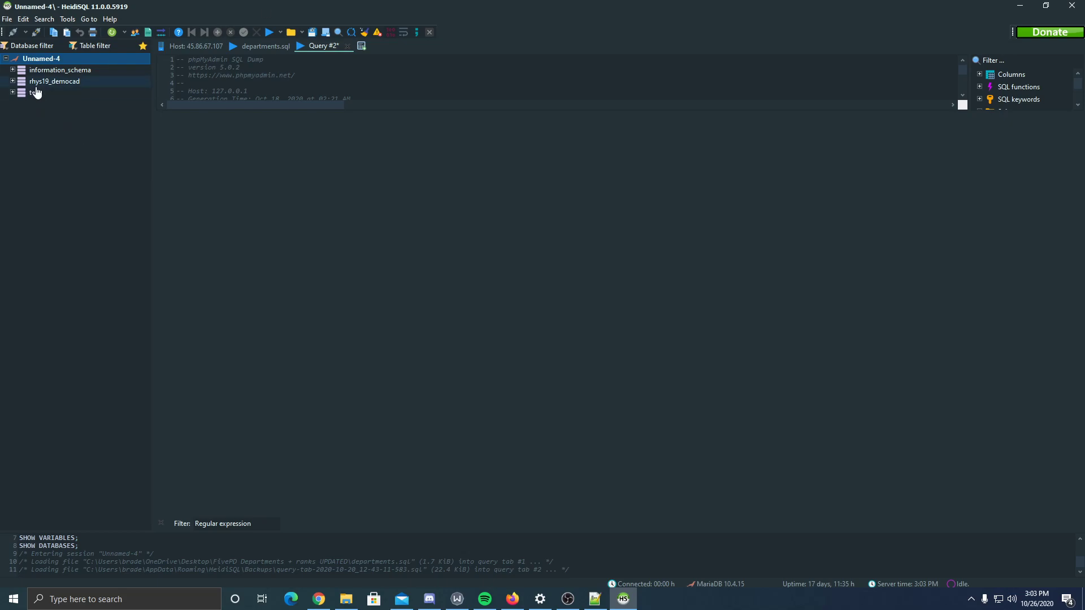
- Select the empty rhys19_democad database in HeidiSQL, then return to Plesk's Websites & Domains page
left_click(26, 83)
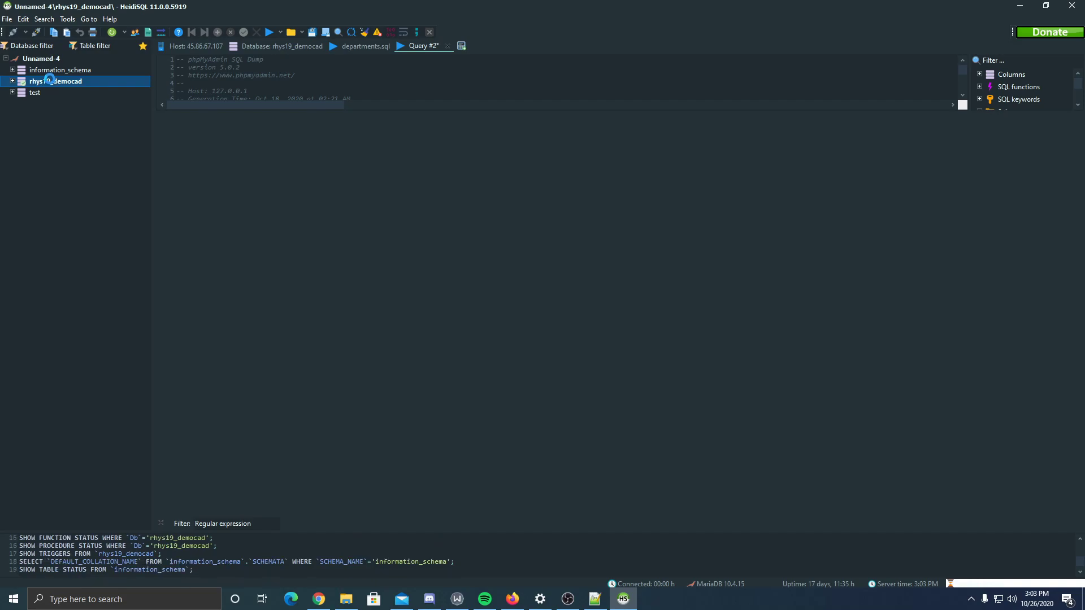
key("alt+Tab")
key("alt+Tab")
key("alt+Tab")
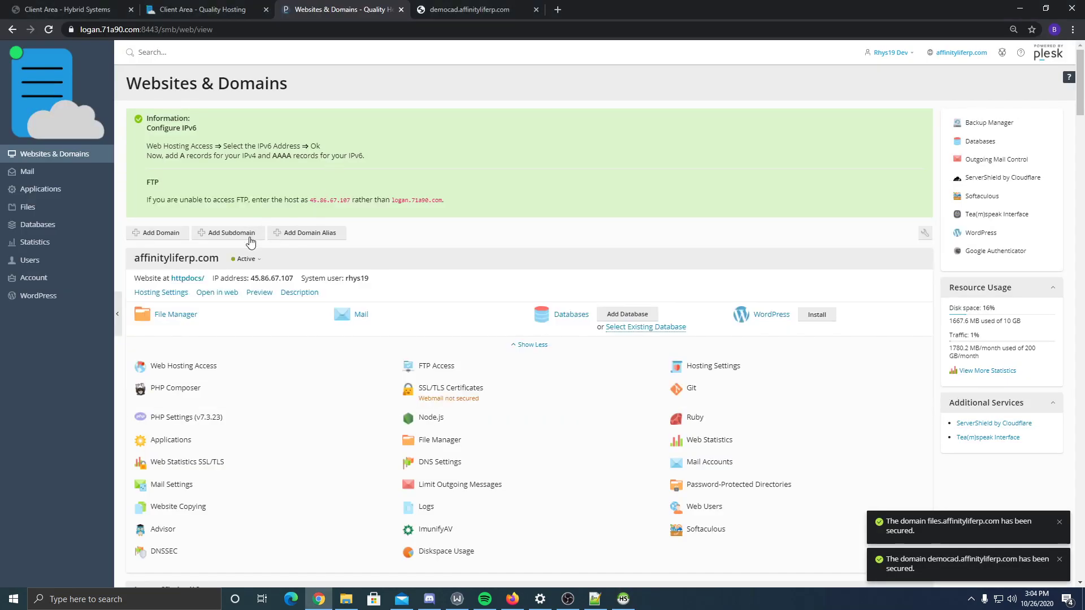
- Open Plesk's Databases list and scroll through the hosted databases
scroll(251, 236, "down", 13)
left_click(42, 226)
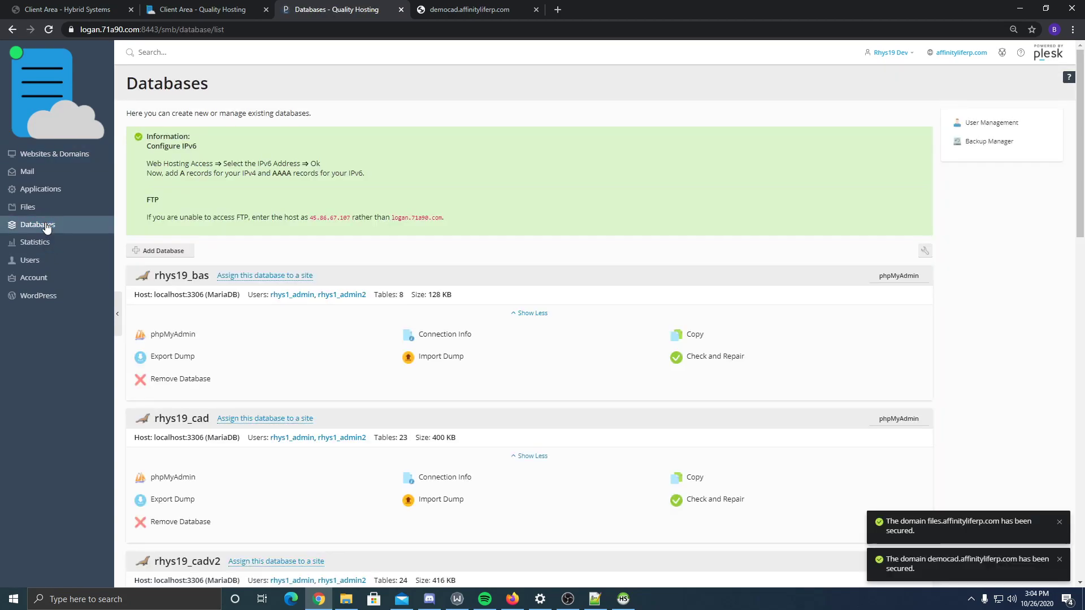
scroll(230, 363, "down", 5)
scroll(243, 148, "down", 6)
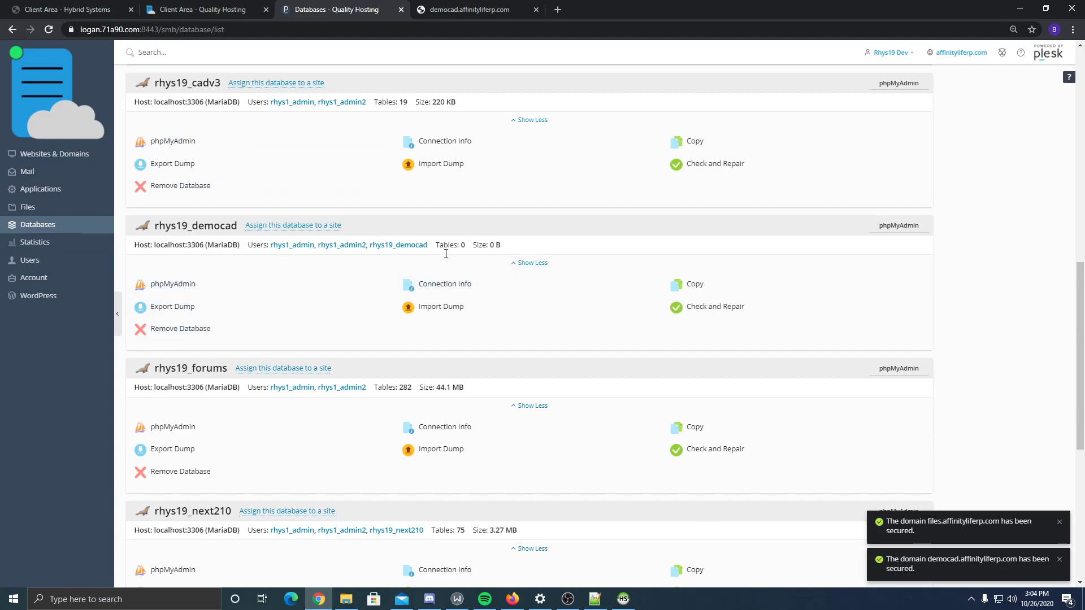
scroll(704, 299, "up", 10)
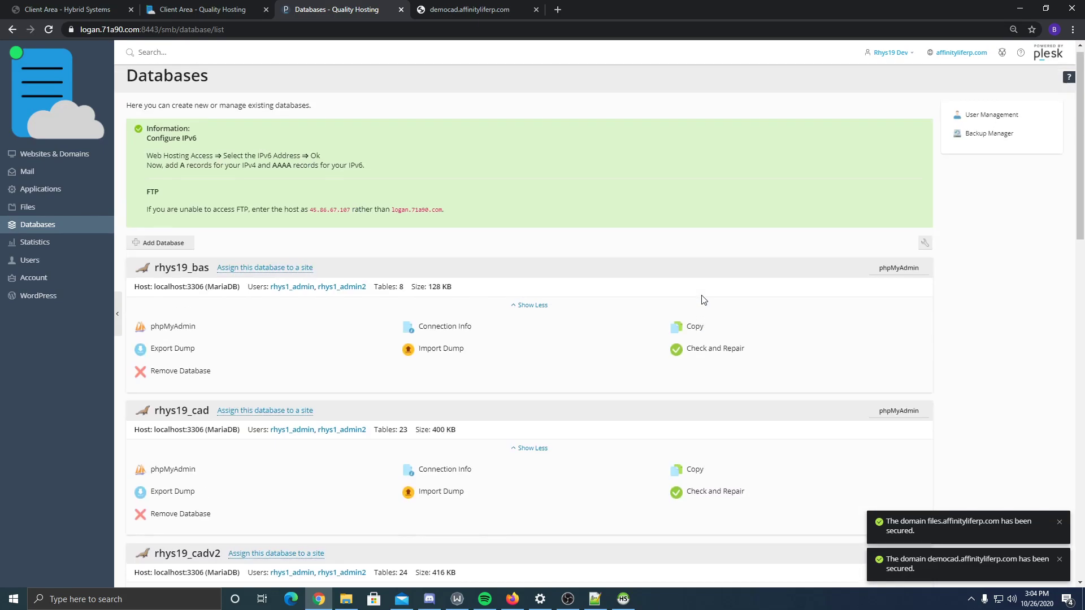
- Confirm the rhys19_democad database user is assigned the rhys19_democad database, leaving without saving
left_click(969, 129)
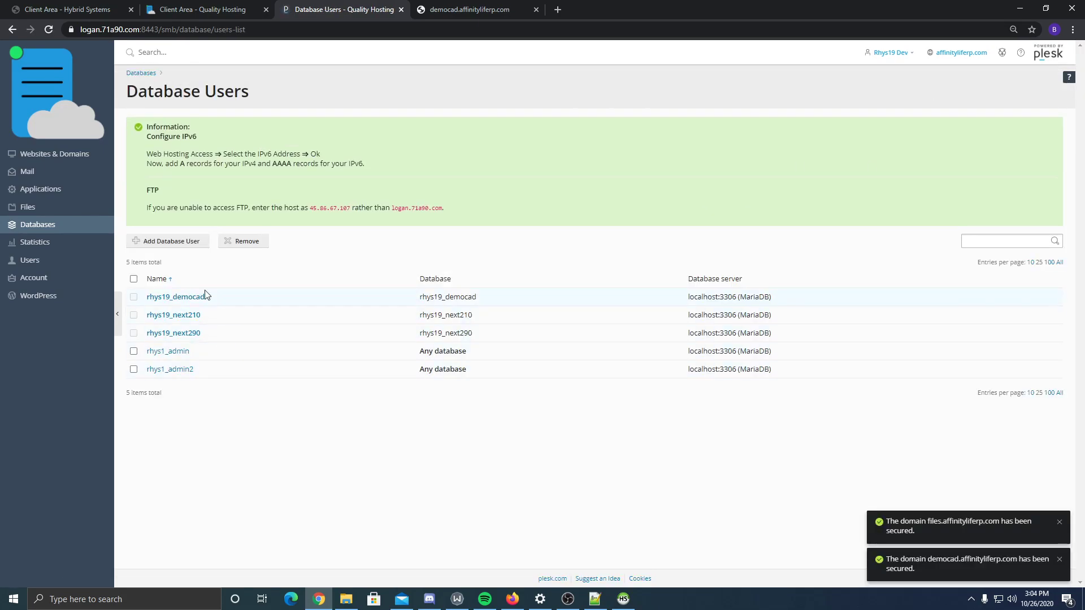
left_click(191, 298)
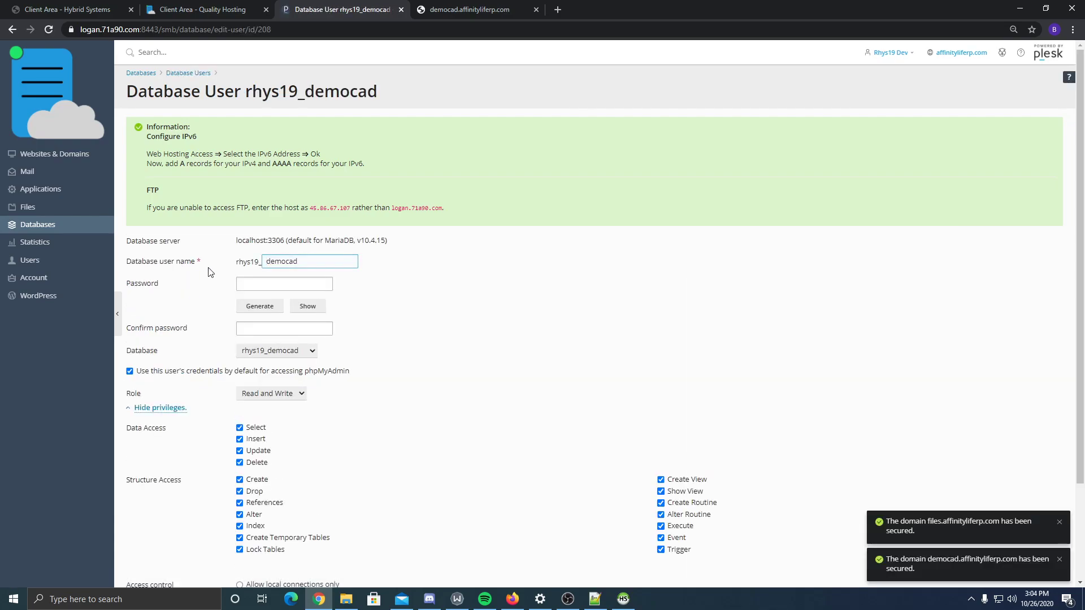
scroll(220, 331, "down", 3)
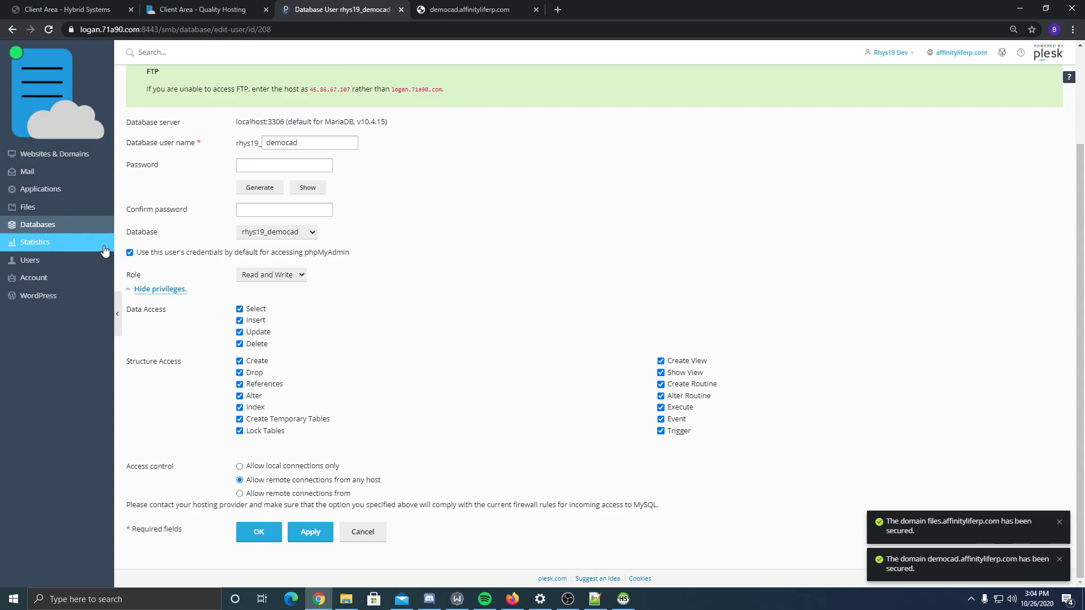
left_click(304, 232)
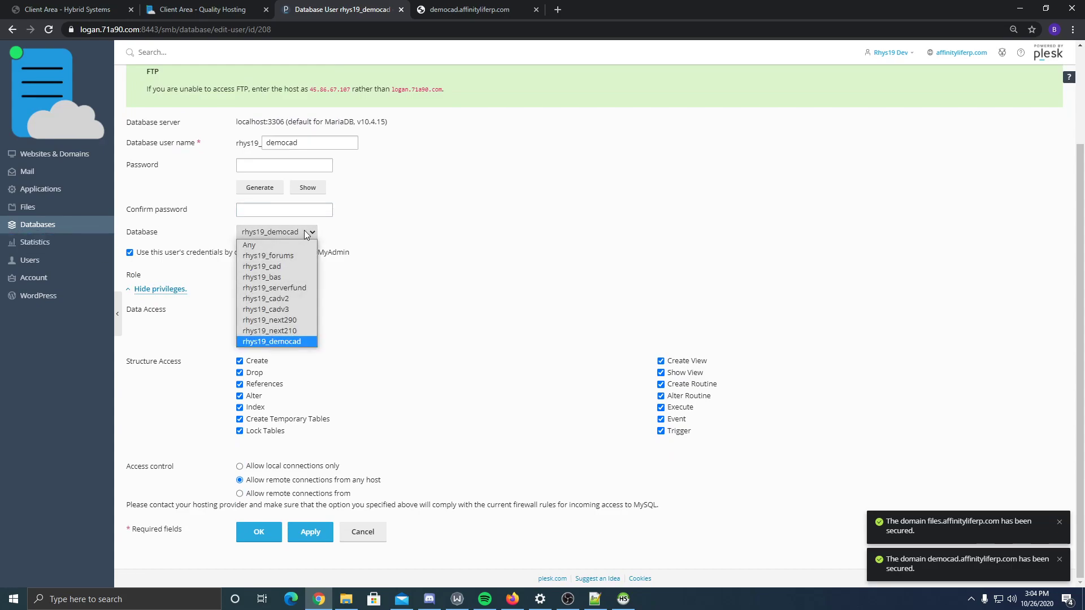
left_click(305, 232)
double_click(141, 232)
left_click(260, 232)
left_click(276, 341)
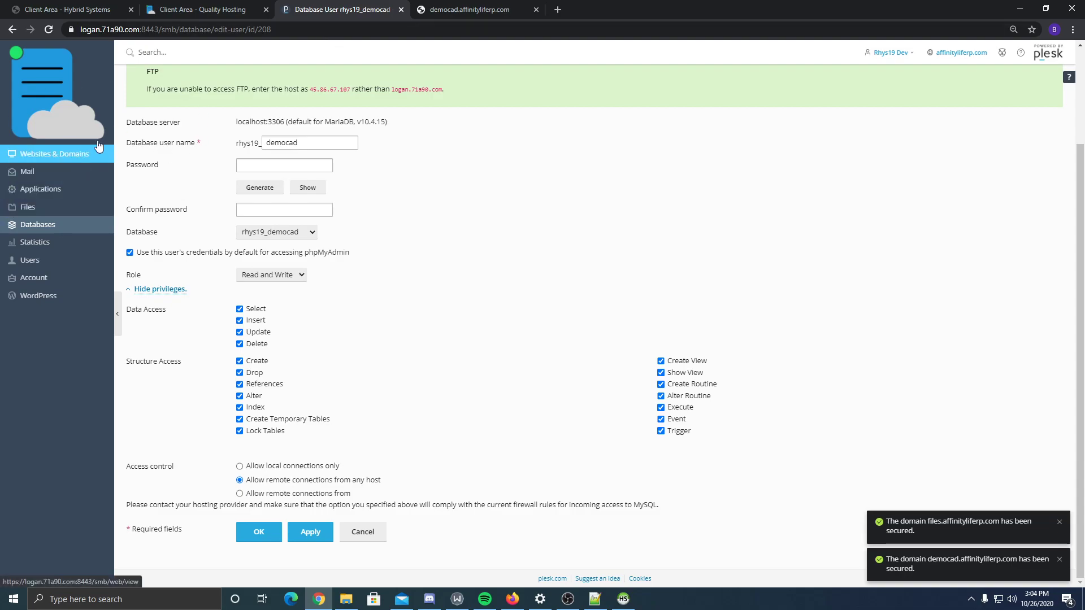
left_click(12, 32)
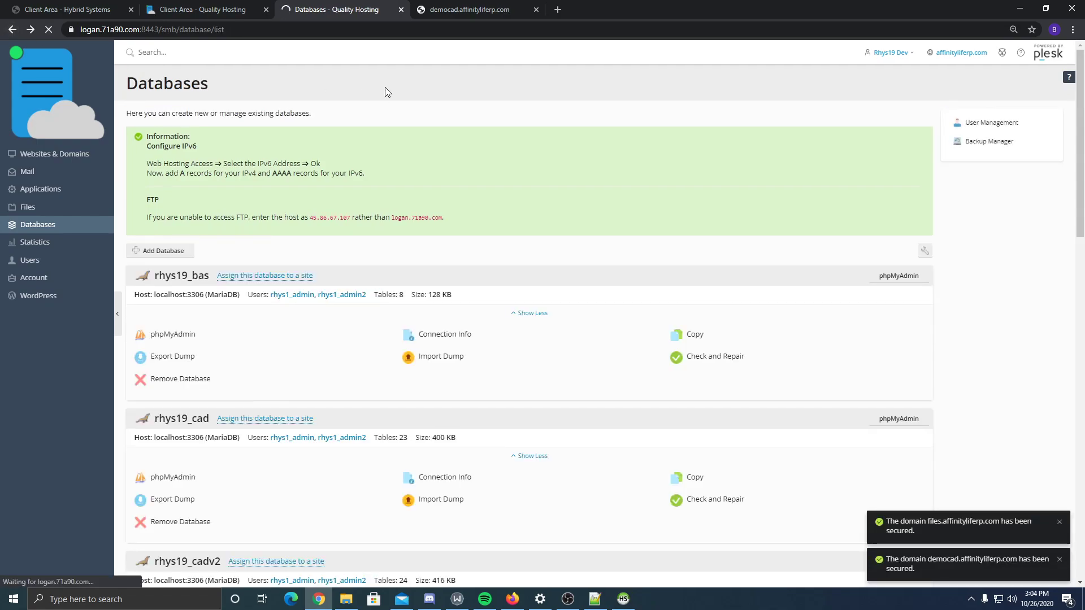
left_click(623, 599)
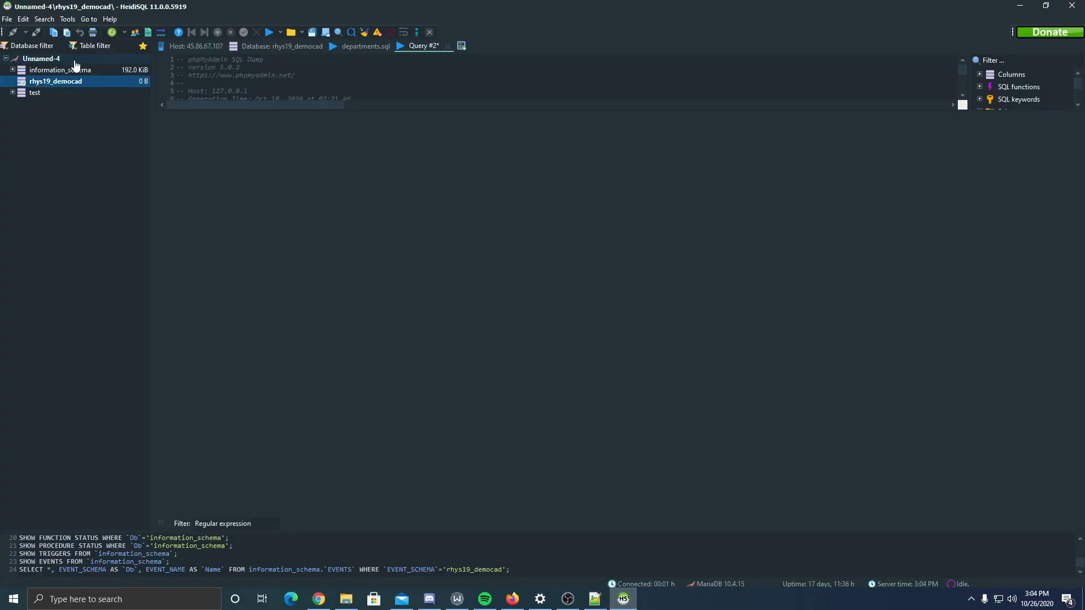
- Run the CAD's SQL file from Downloads\cad\HybridSystemsCADv2.2 against rhys19_democad
left_click_drag(455, 2, 574, 89)
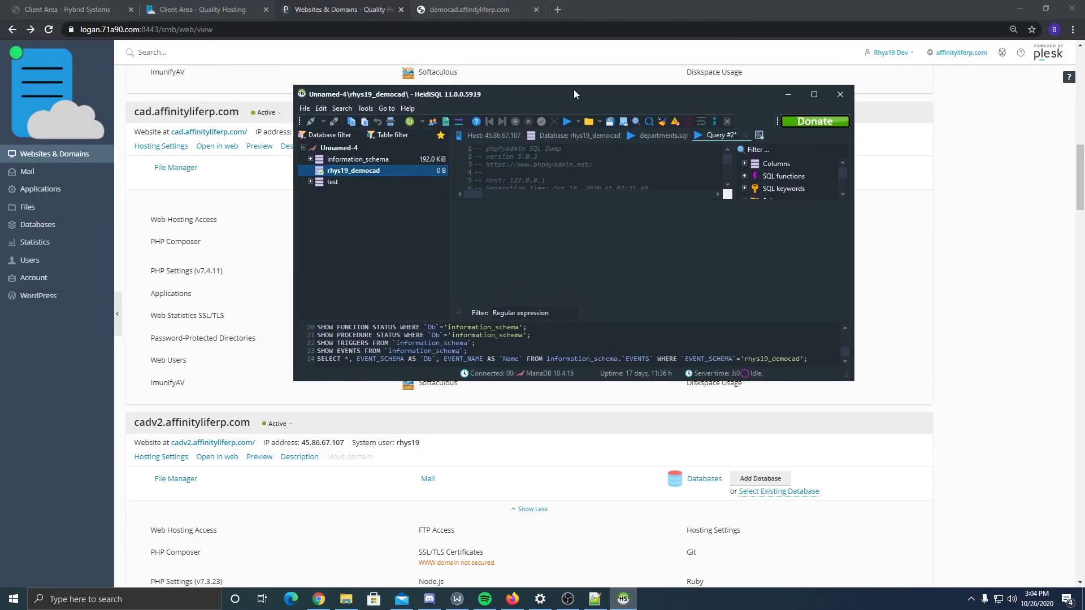
left_click(307, 108)
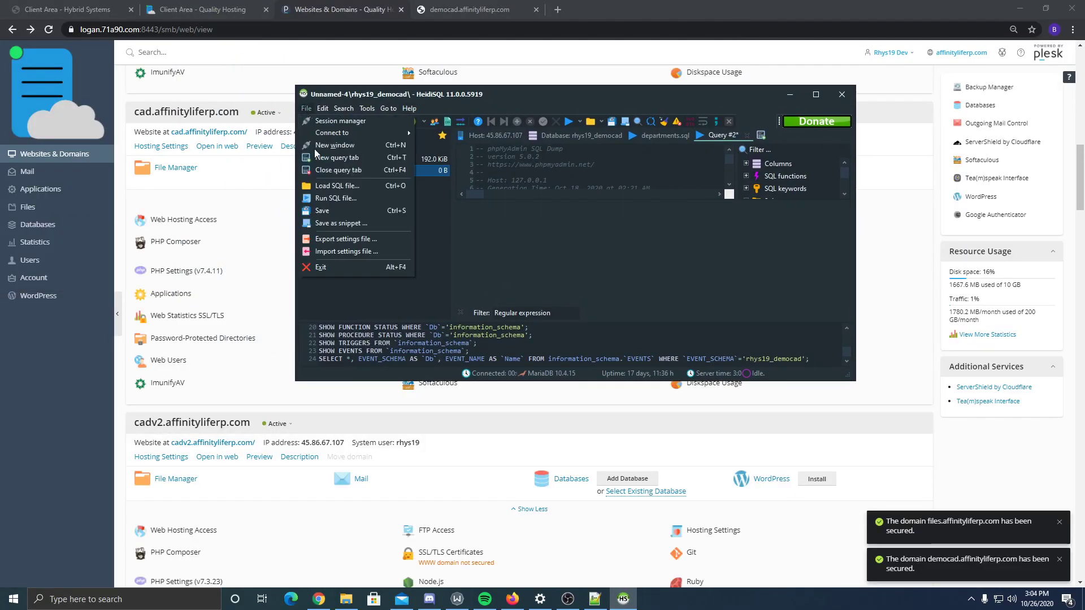
left_click(331, 196)
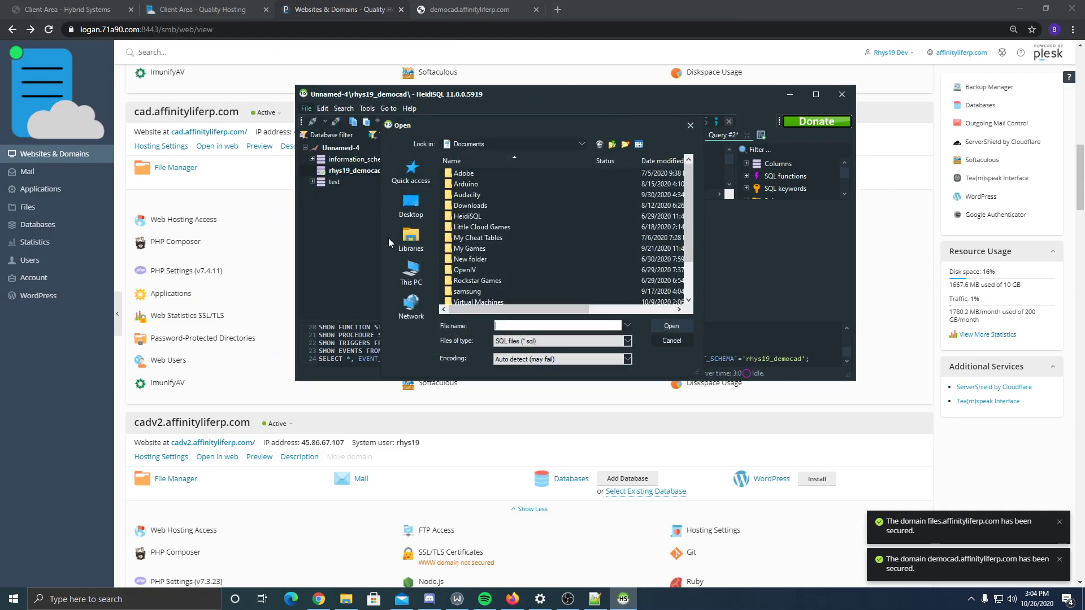
left_click(417, 280)
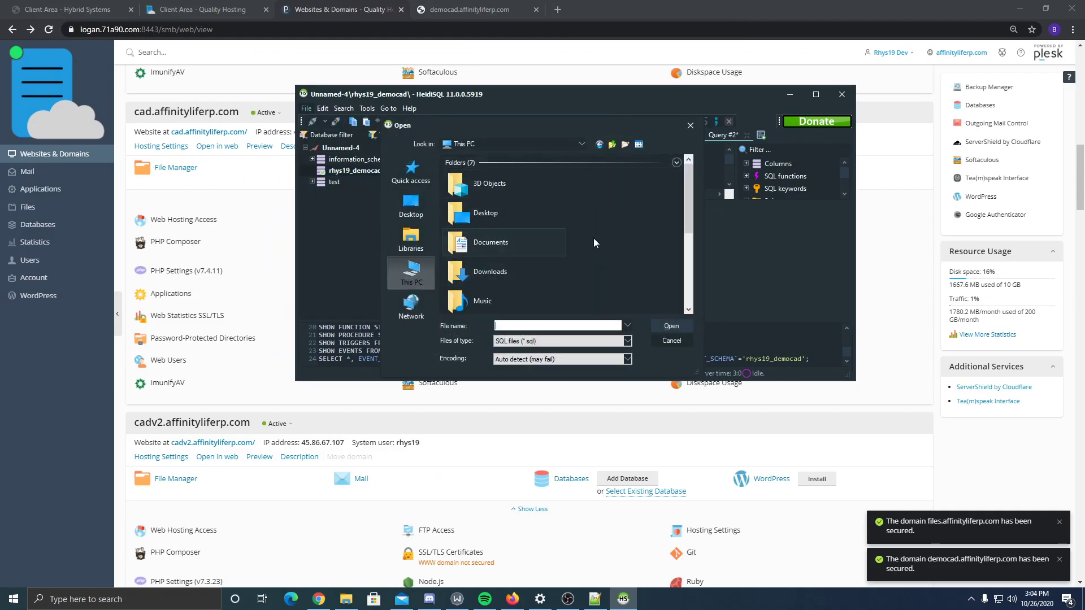
double_click(510, 268)
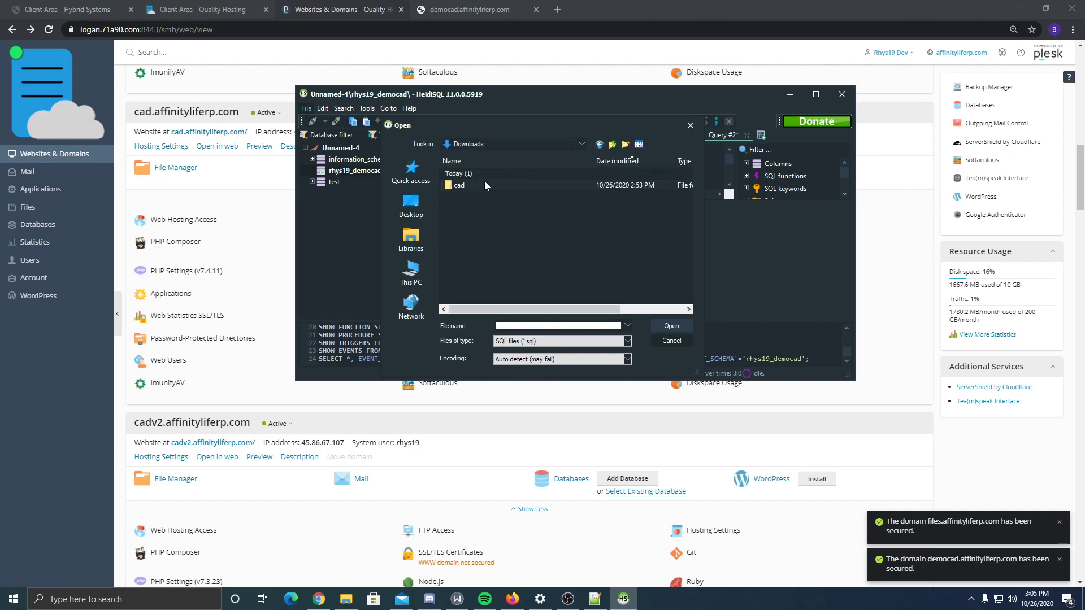
double_click(484, 180)
double_click(481, 177)
double_click(470, 187)
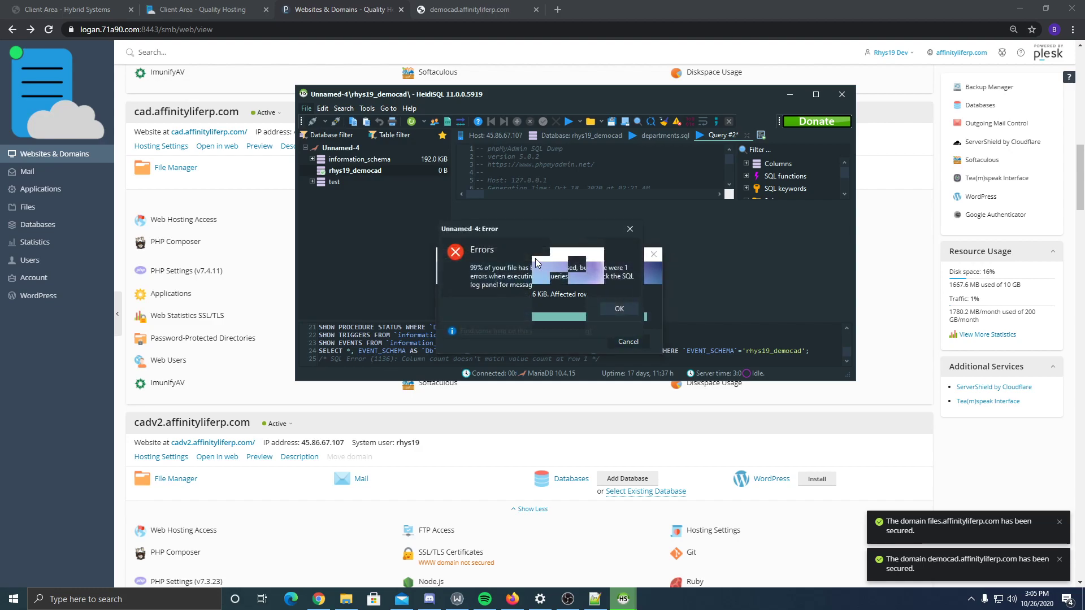
- Dismiss the import error, refresh rhys19_democad to show its 23 tables, and open users
left_click(621, 309)
right_click(355, 170)
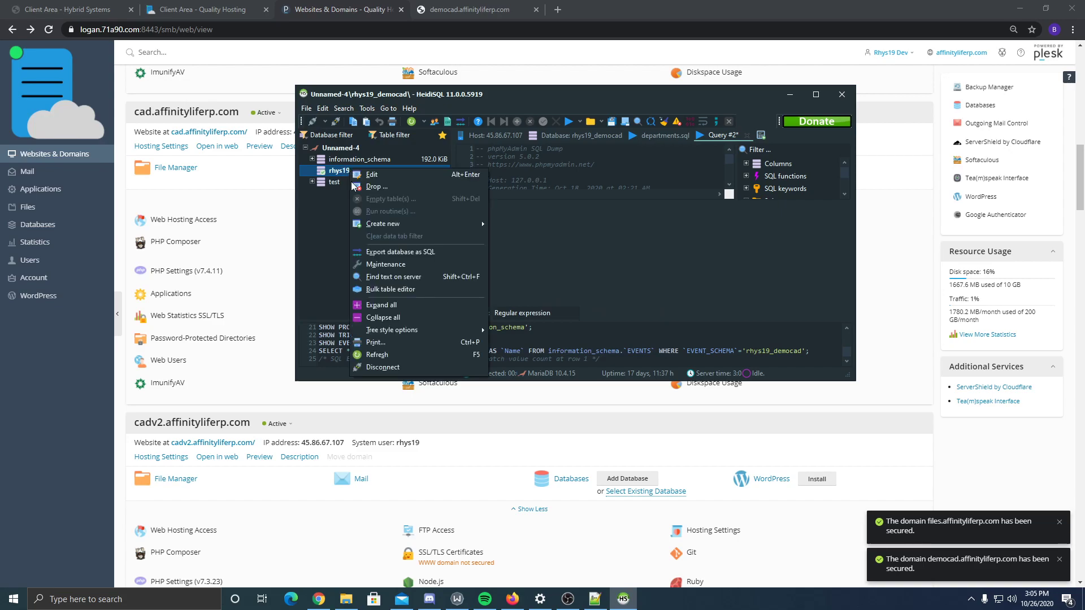
left_click(393, 351)
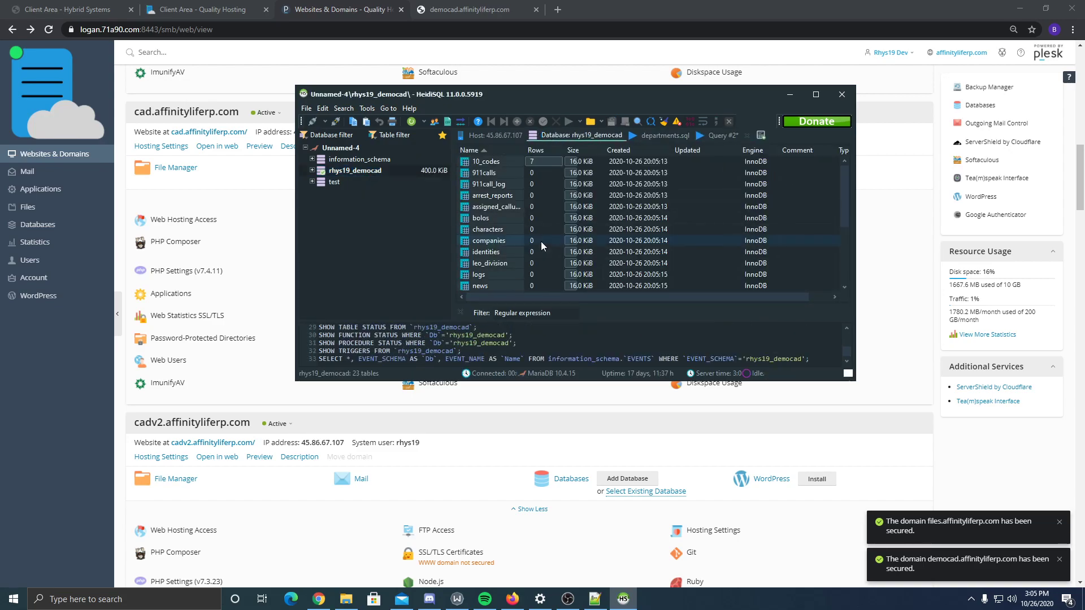
double_click(499, 256)
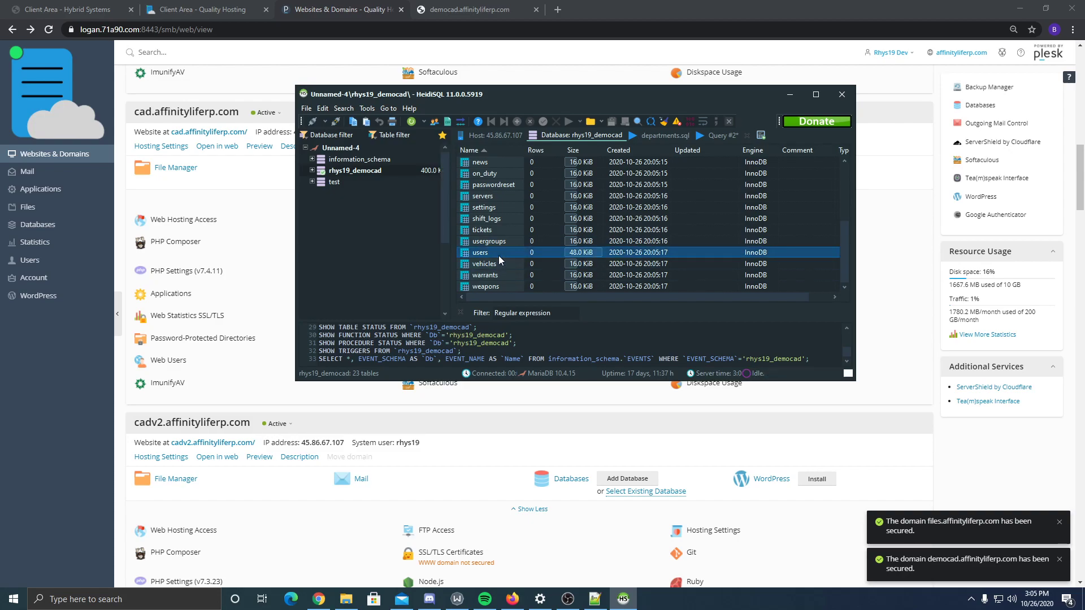
left_click(595, 599)
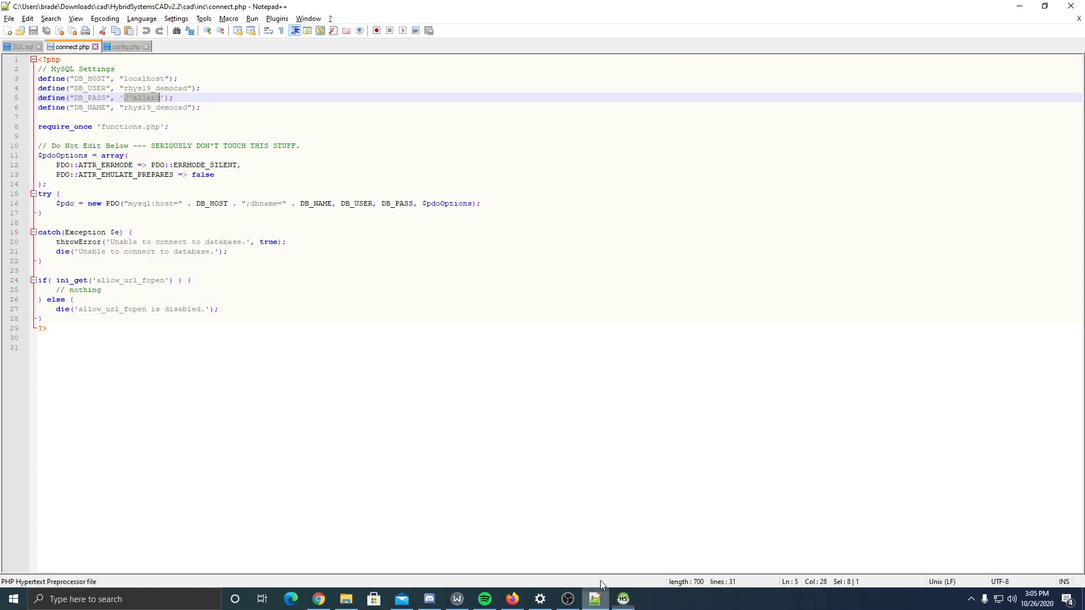
- In SQL.sql, compare the users columns with the INSERT and delete the admin row's extra NULL
left_click(23, 47)
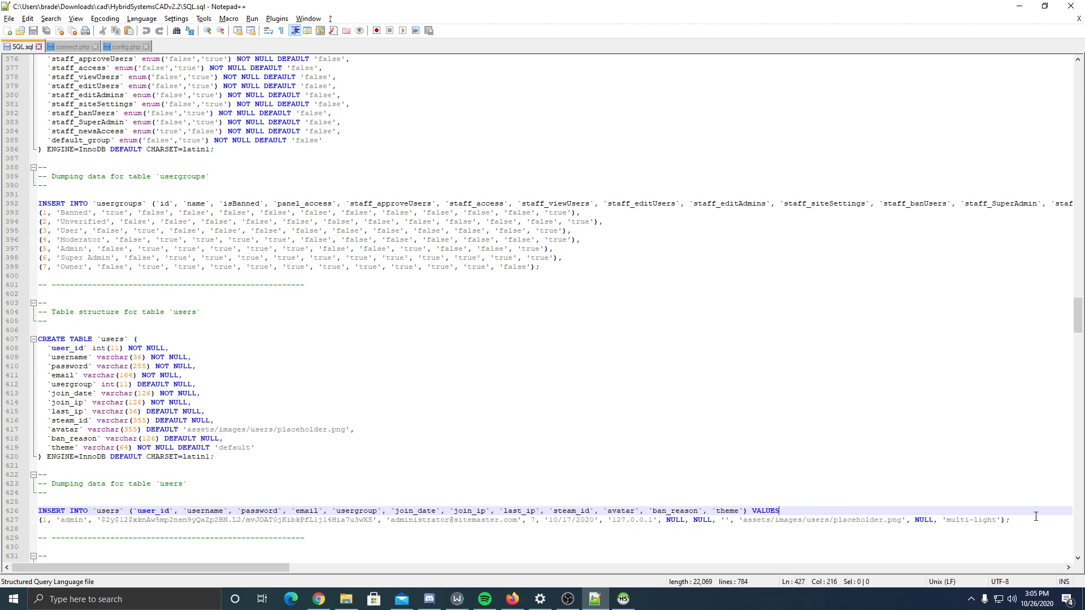
left_click(141, 496)
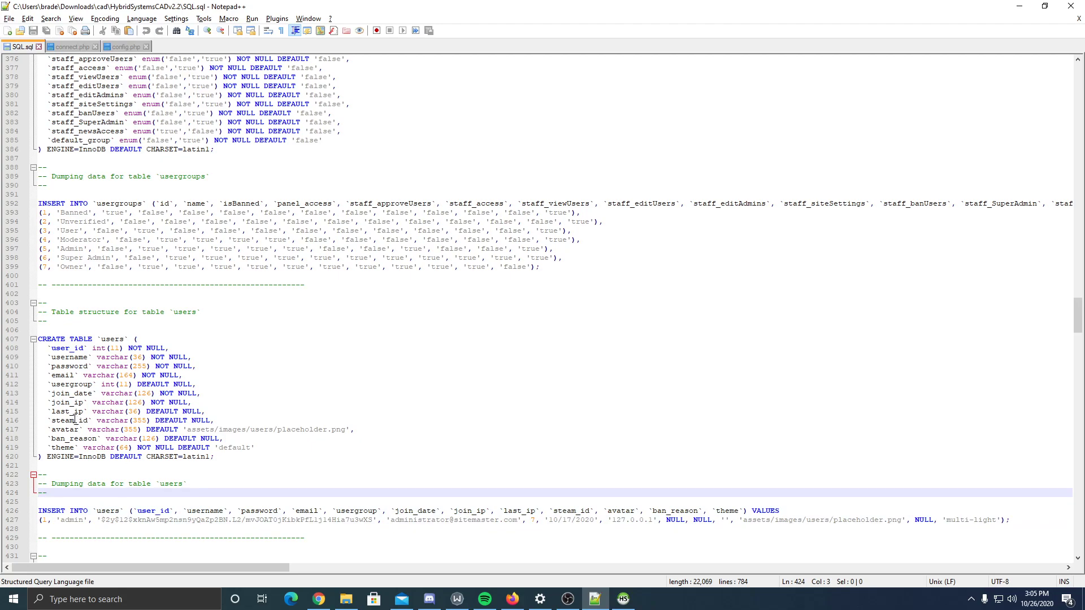
left_click(260, 409)
left_click(227, 420)
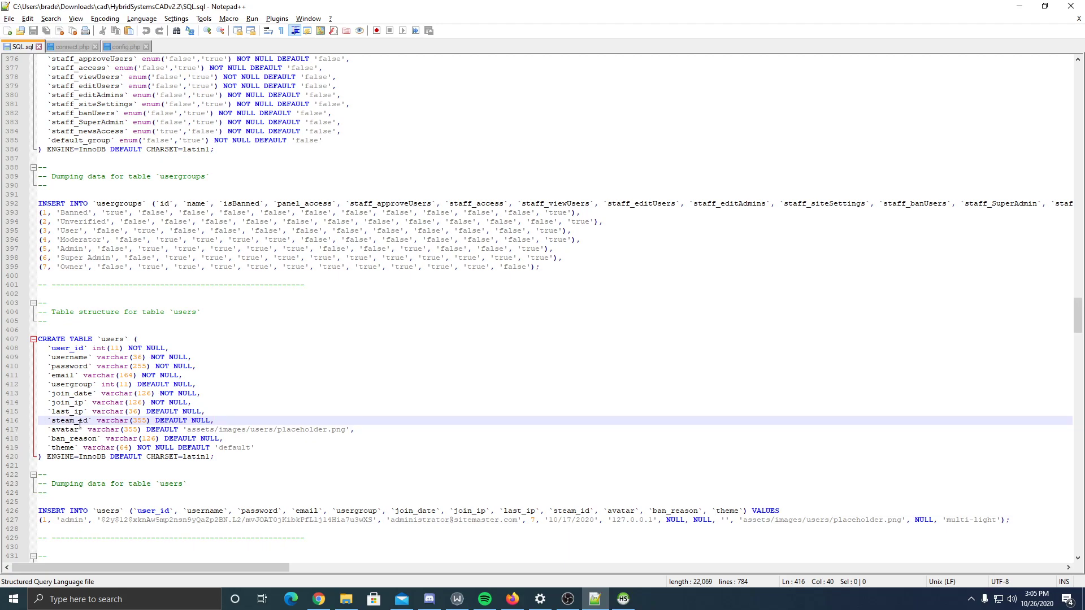
scroll(79, 420, "down", 3)
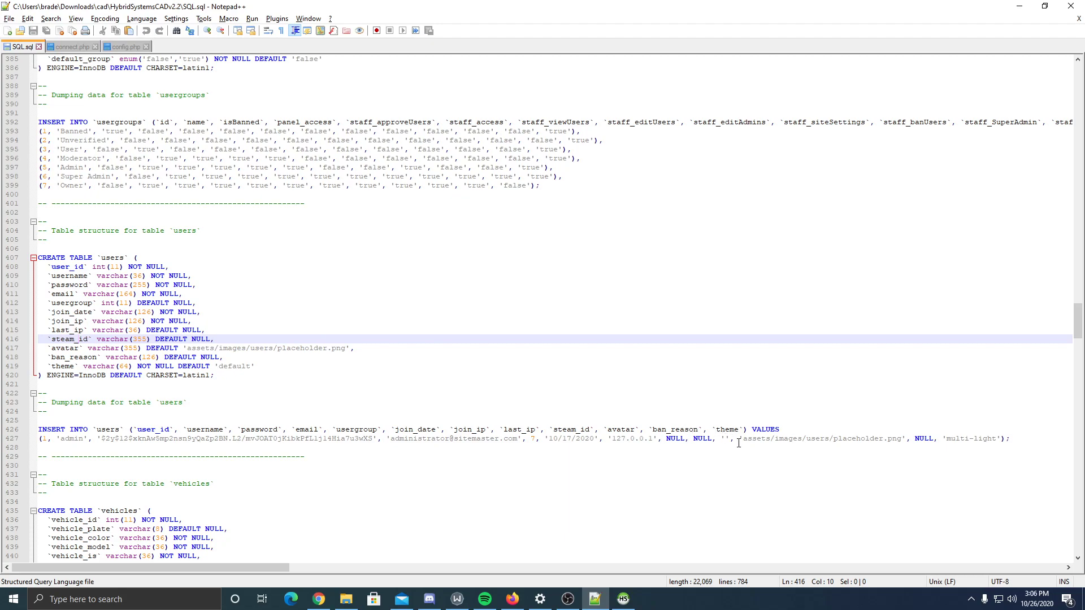
left_click(532, 425)
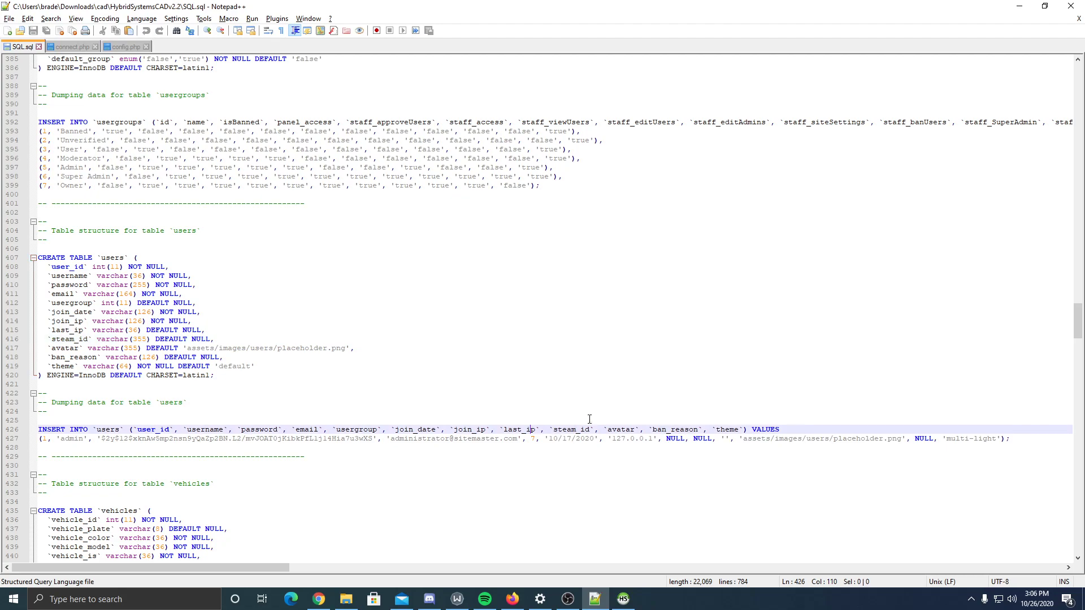
left_click(662, 440)
key("Delete")
key("Delete")
key("Delete")
key("Delete")
key("Delete")
key("Delete")
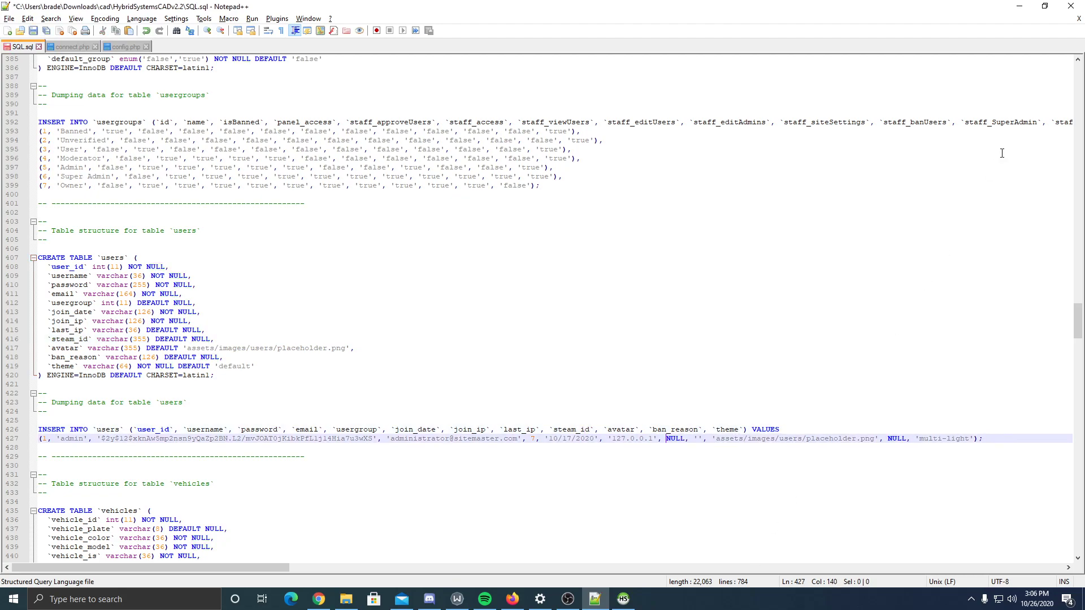
left_click(1018, 6)
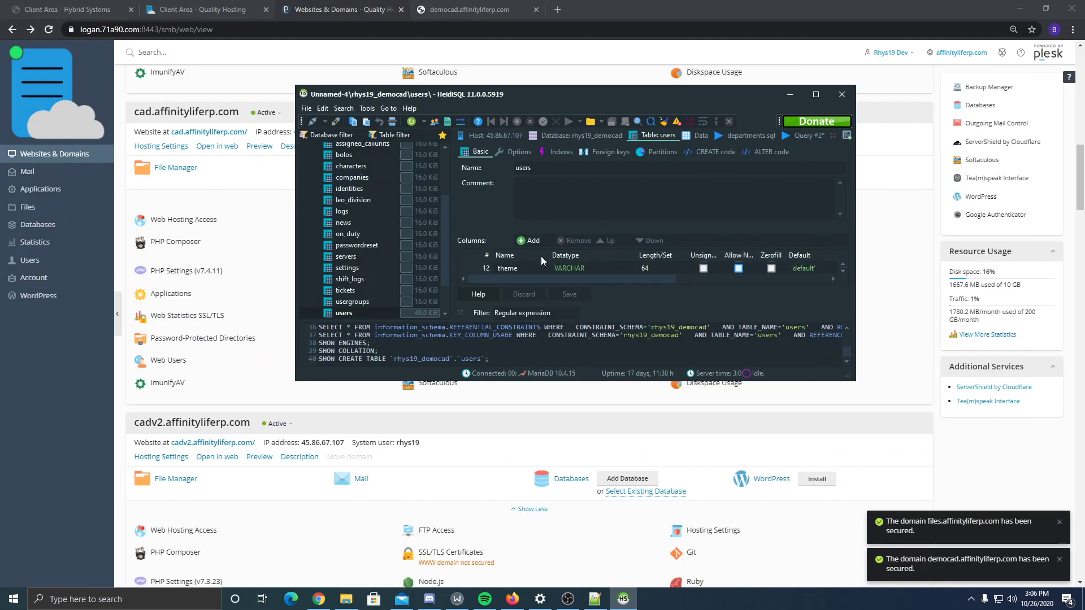
- Check that HeidiSQL's users table has no rows, then reload democad.affinityliferp.com, which shows a certificate mismatch
left_click(705, 137)
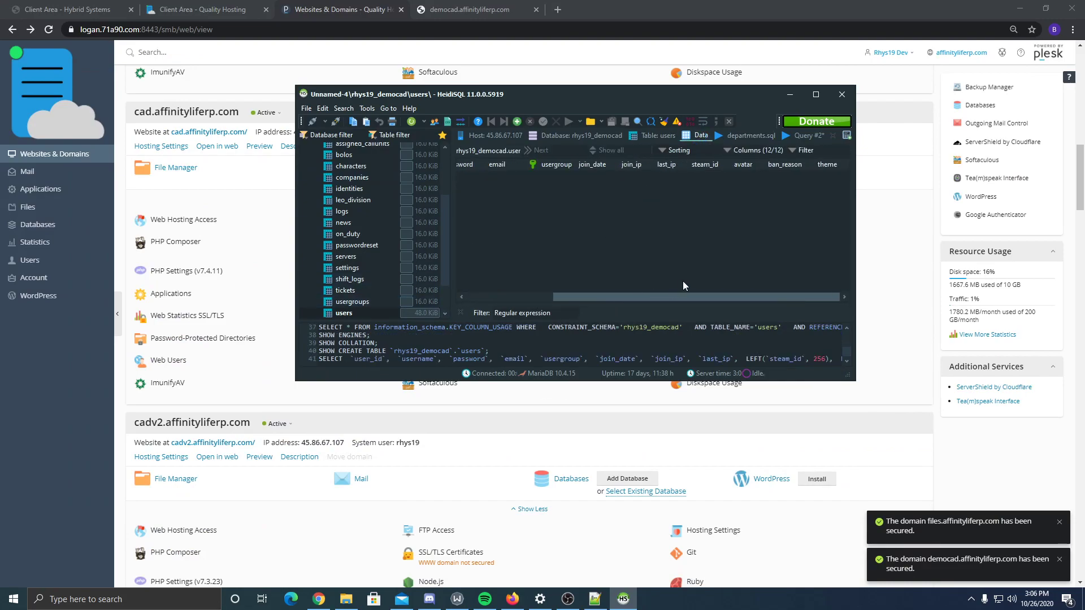
scroll(333, 257, "up", 3)
left_click(360, 170)
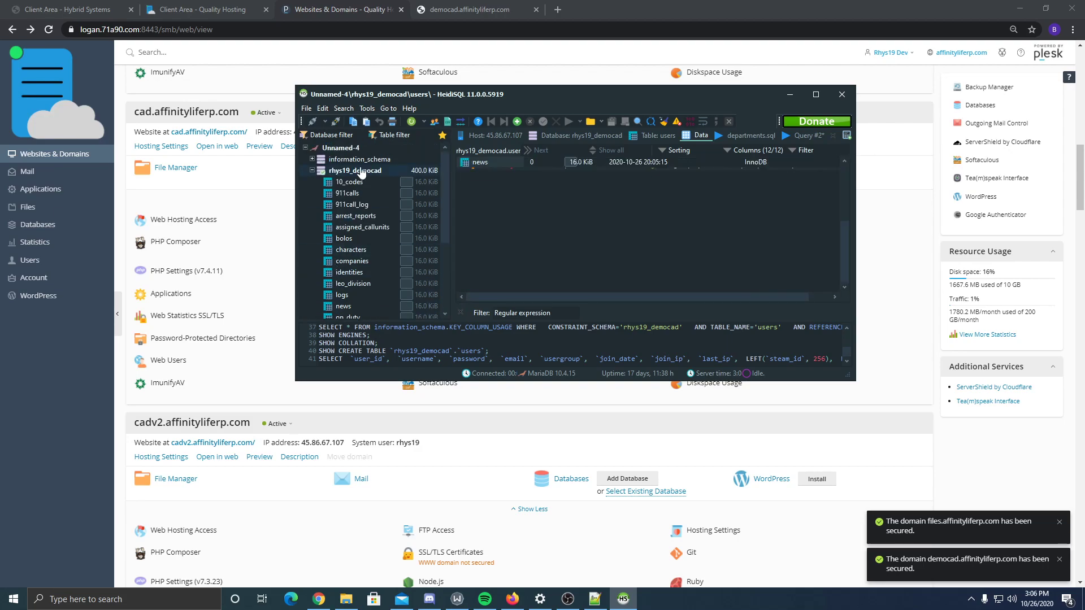
left_click(490, 4)
key("ctrl+l")
key("Return")
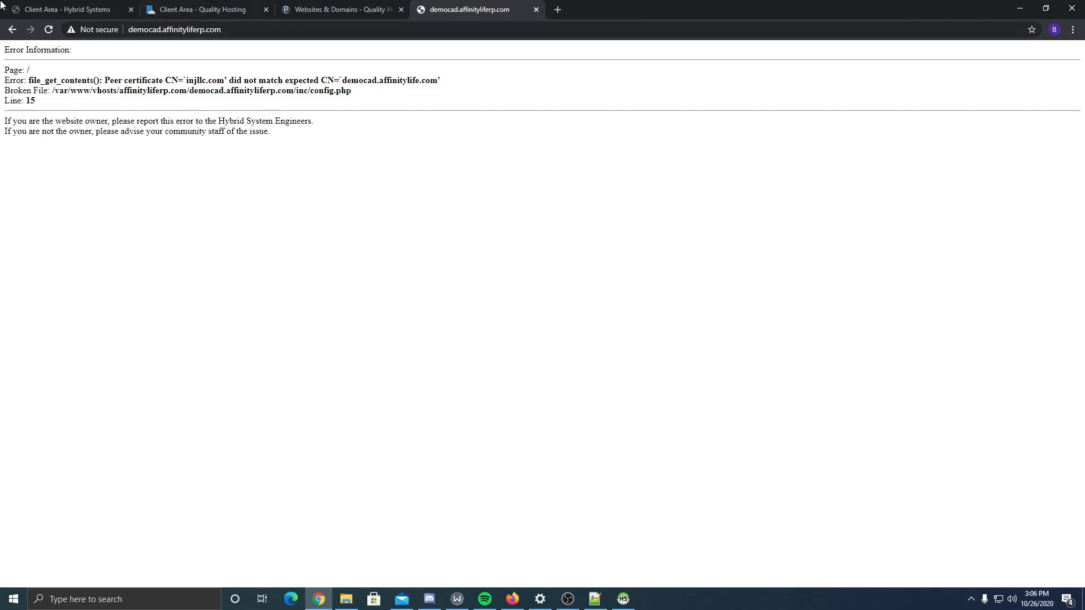
left_click(130, 29)
type("https://")
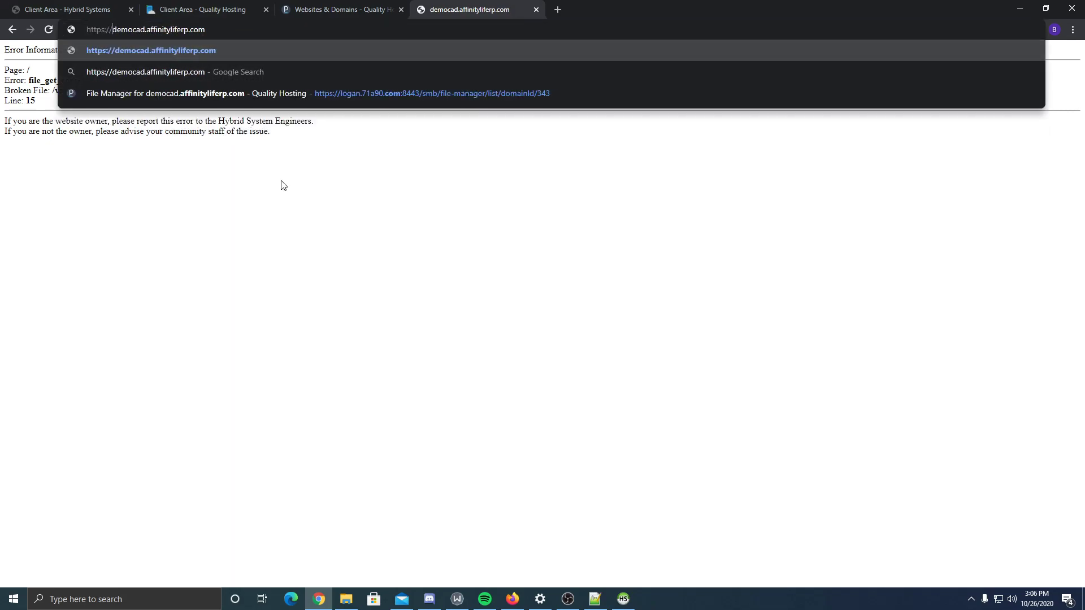
key("Return")
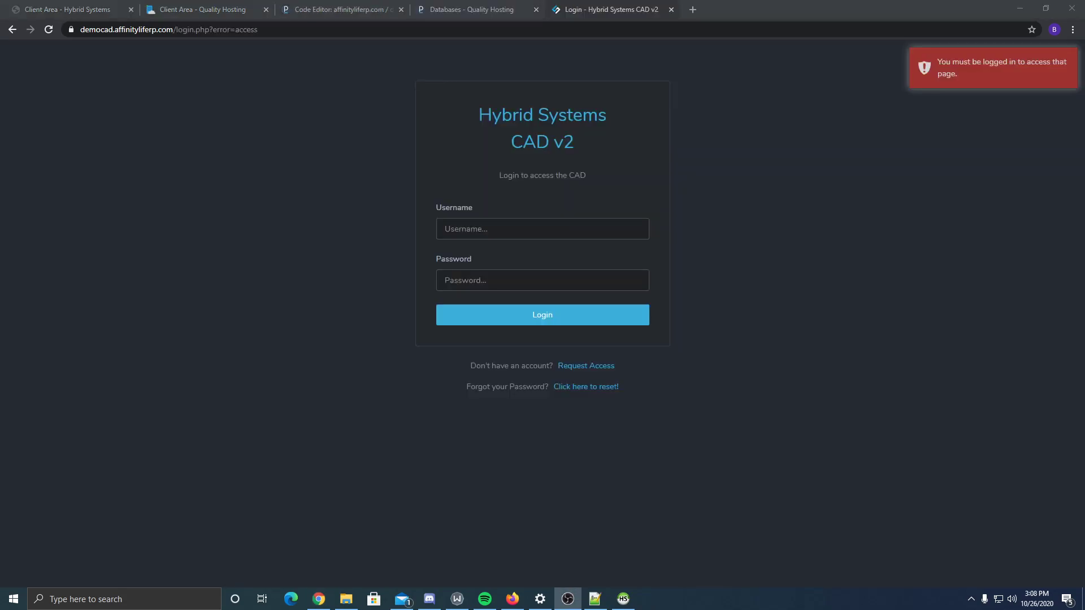
left_click(220, 408)
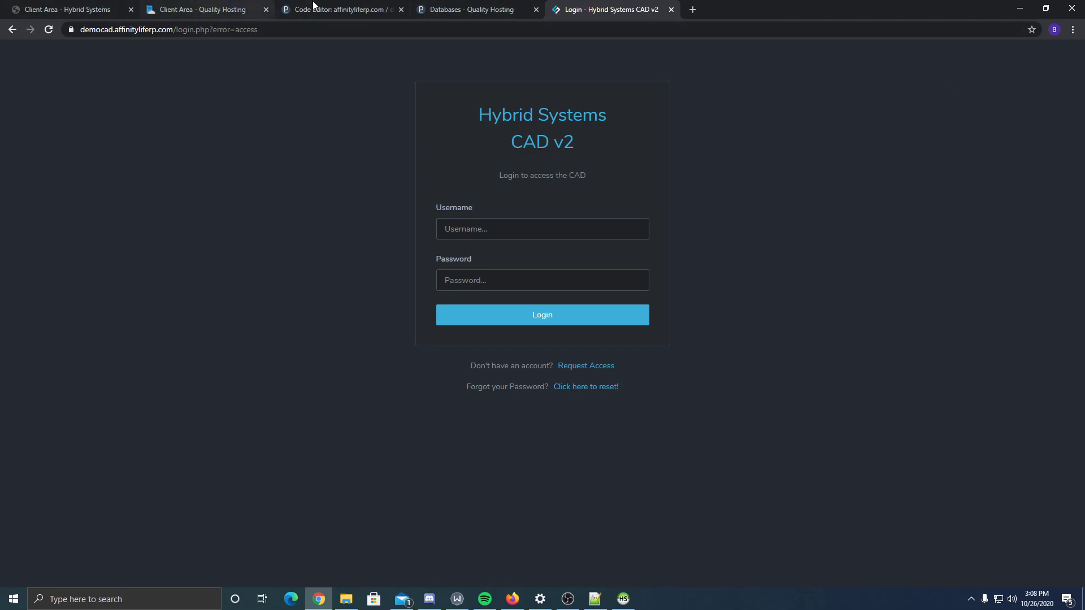
left_click(312, 9)
- Check the $websiteCadUrl site URL set on line 6 of config.php
double_click(184, 305)
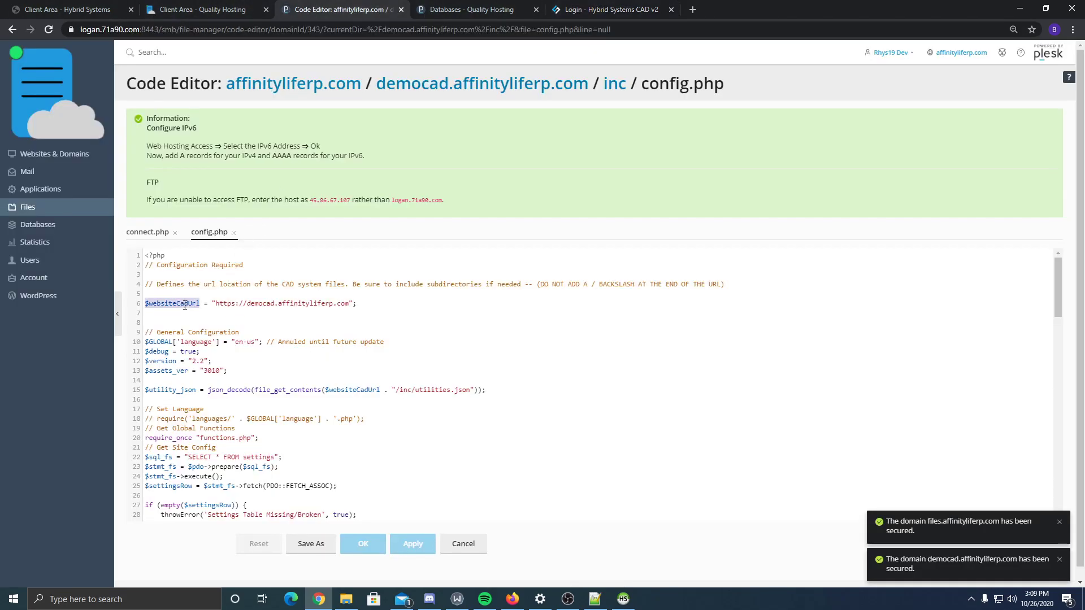
left_click(202, 294)
left_click(279, 303)
left_click(627, 9)
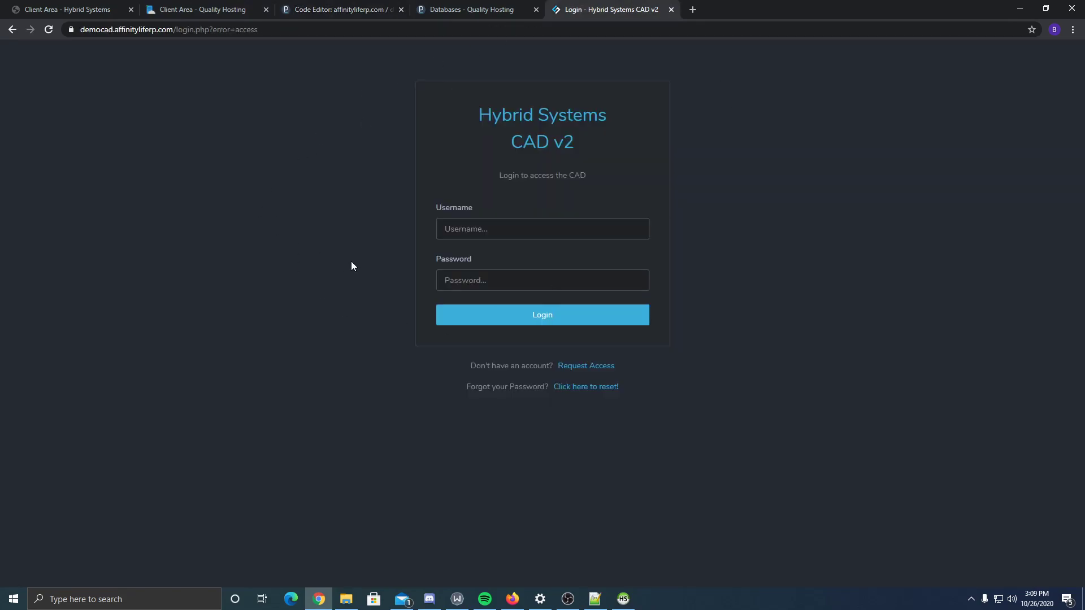
- Register a new CAD account with username demo, an e-mail address and a password
left_click(609, 366)
left_click(493, 226)
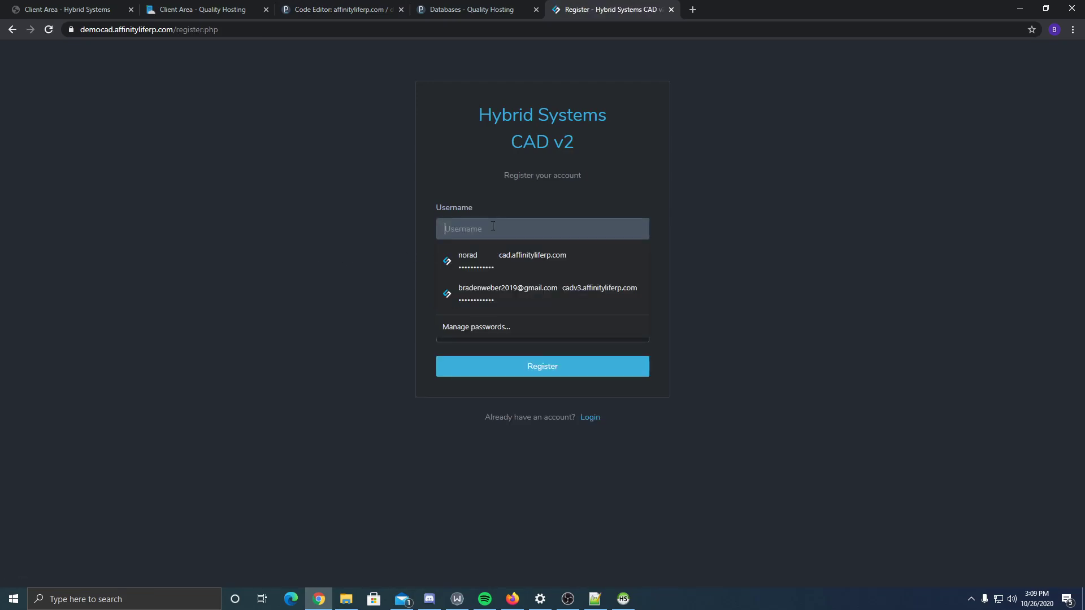
type("te")
key("BackSpace")
key("BackSpace")
type("demo")
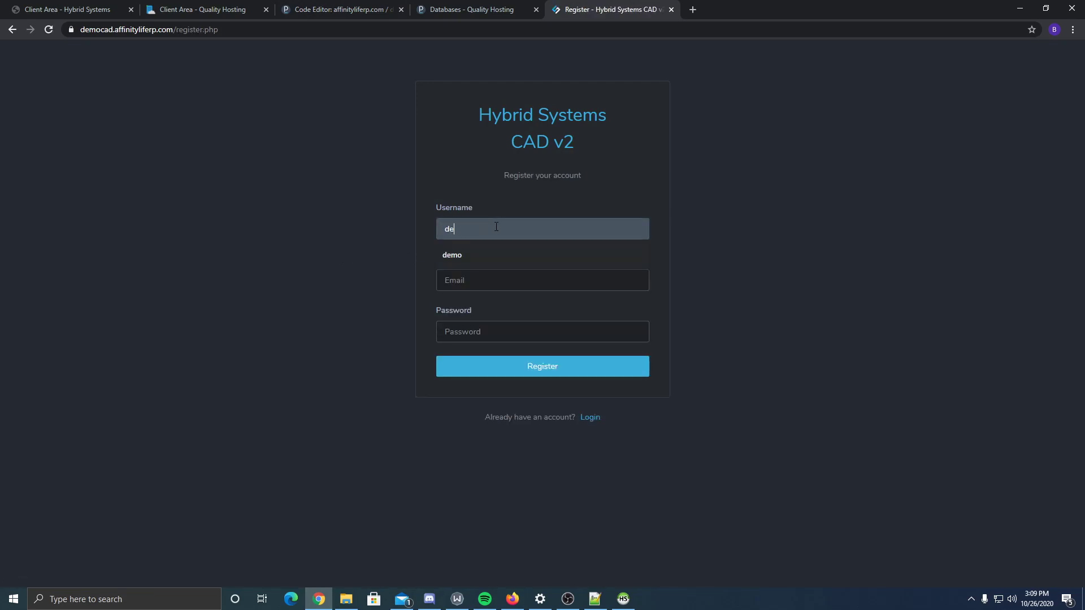
key("Tab")
type("demo@demo.com")
key("Tab")
type("de")
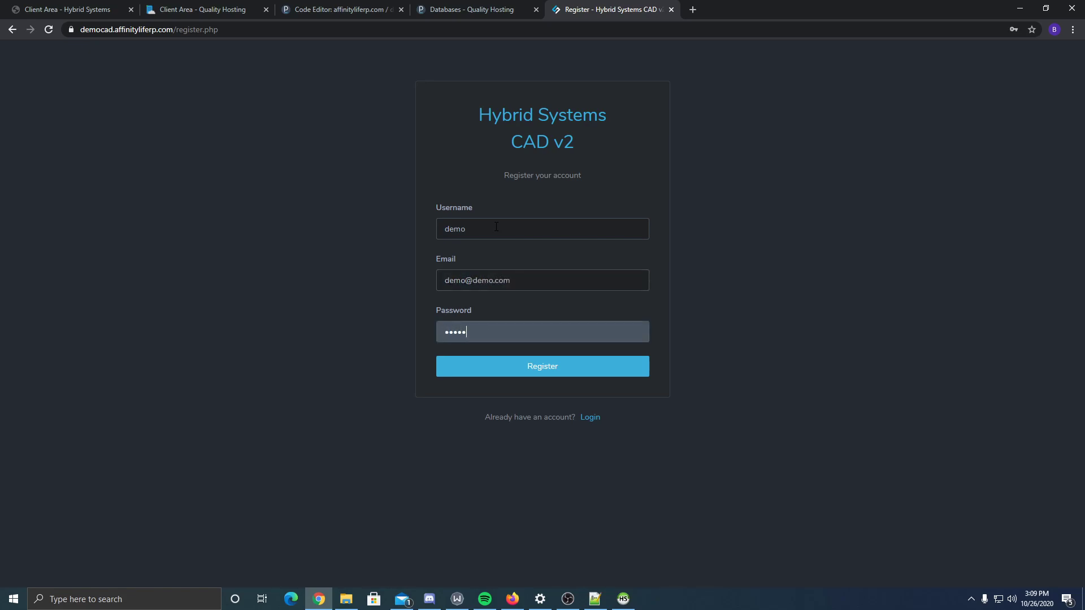
key("Return")
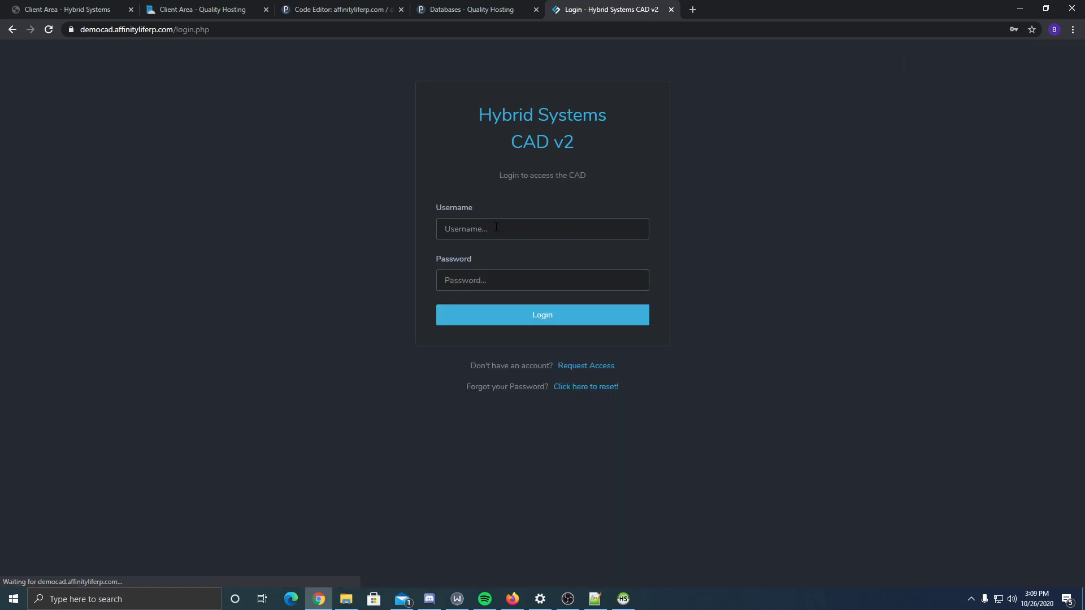
- Set the demo user's usergroup to 7 (Owner) in HeidiSQL's users table
left_click(623, 599)
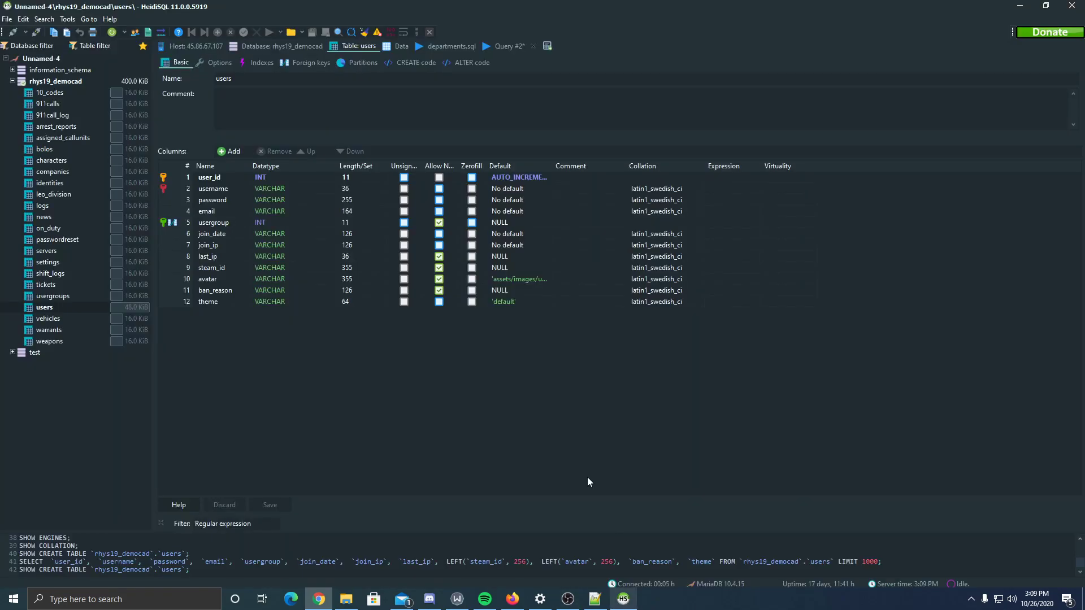
left_click(396, 46)
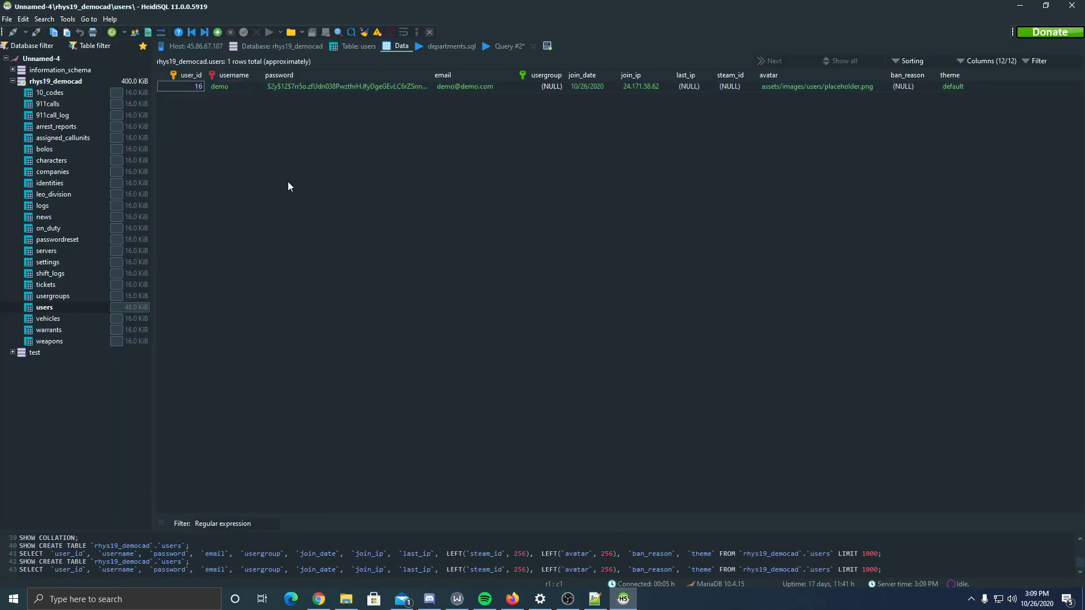
left_click(340, 48)
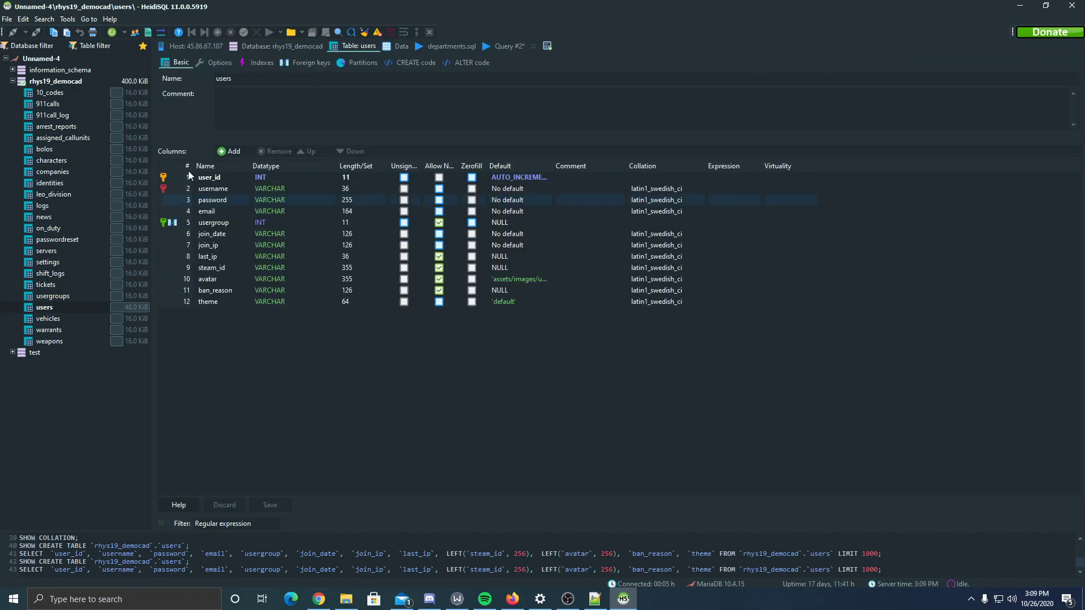
left_click(284, 48)
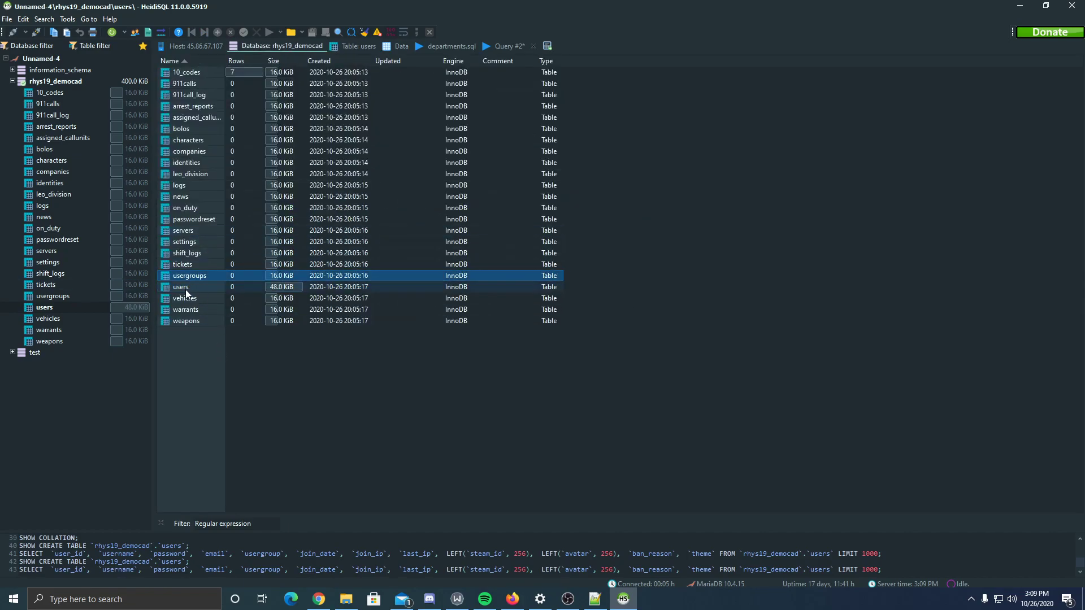
double_click(184, 288)
left_click(399, 48)
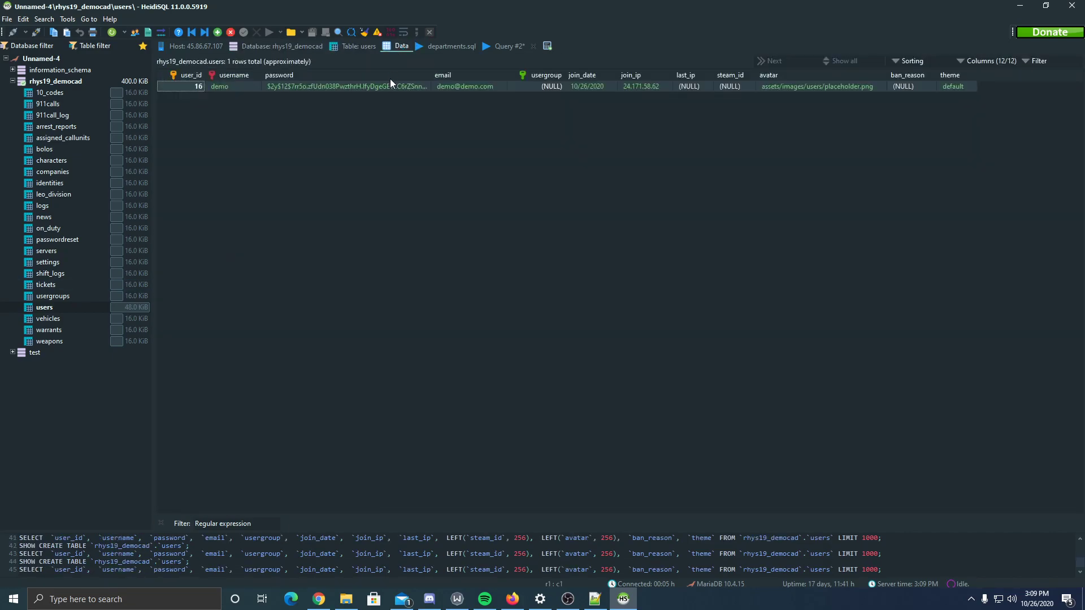
double_click(551, 87)
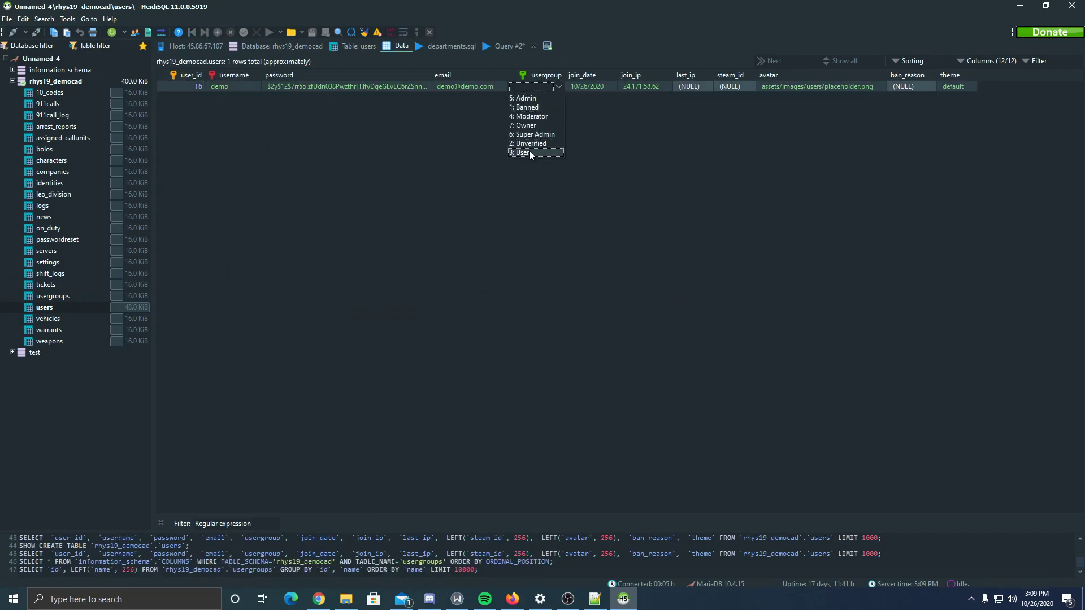
left_click(530, 126)
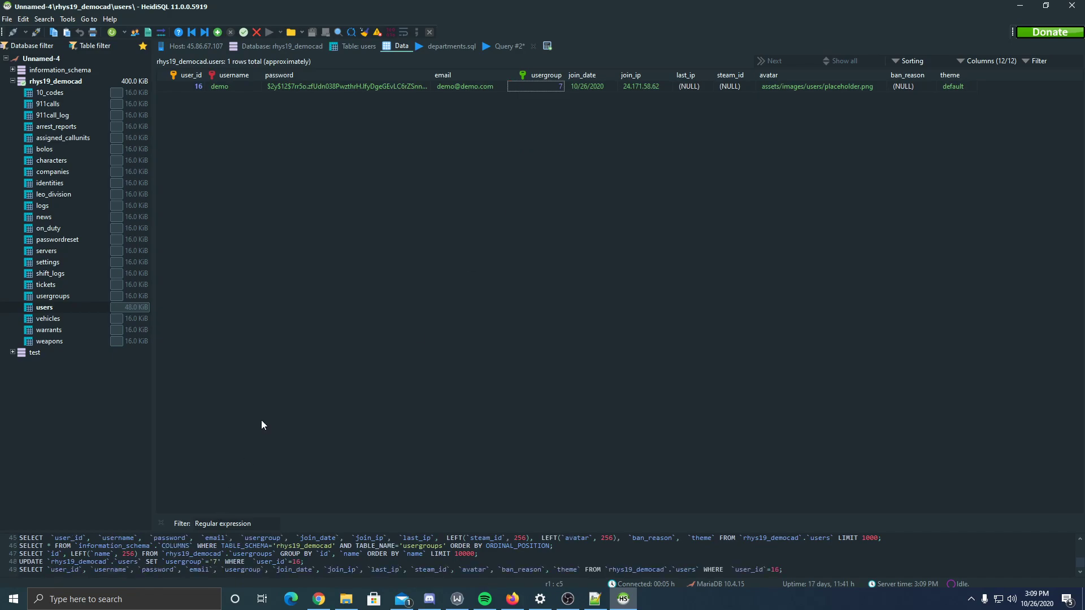
key("alt+Tab")
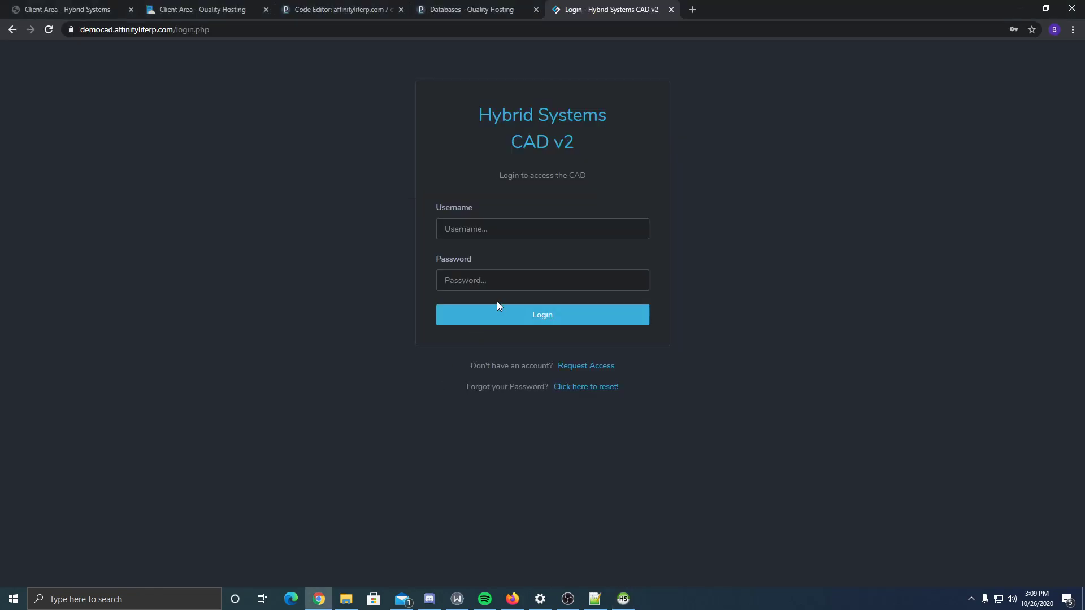
- Log in to the CAD as demo with its password, declining to save the password
left_click(499, 236)
type("demo")
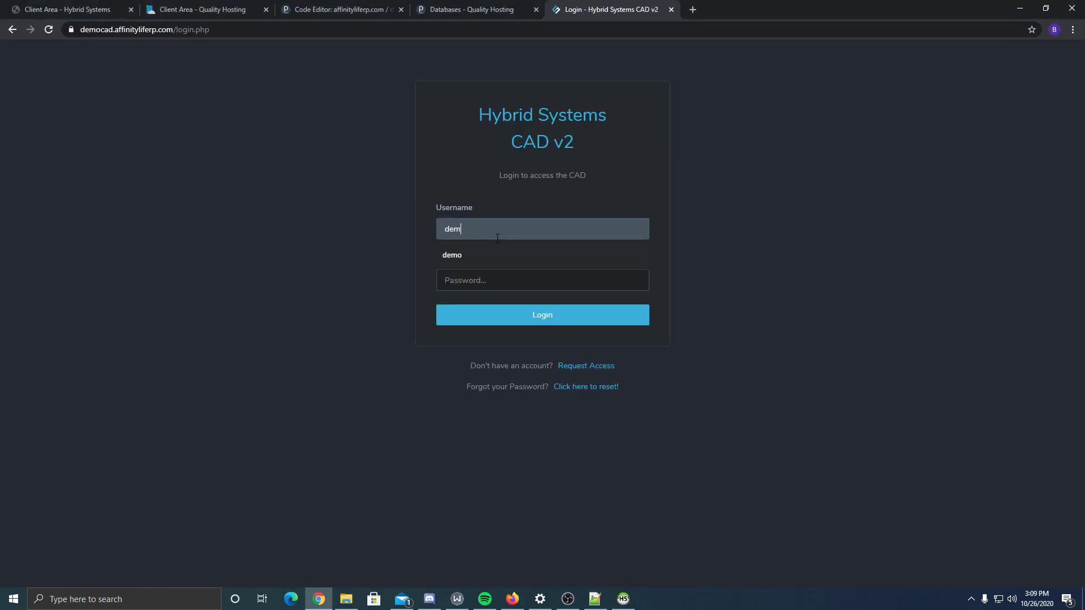
key("Tab")
type("de")
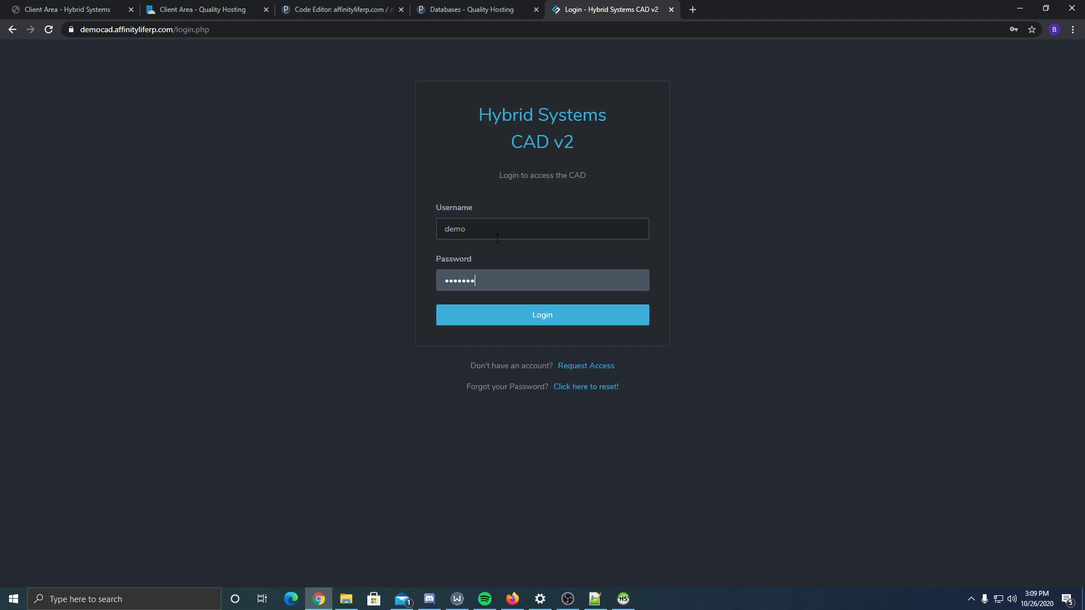
key("Return")
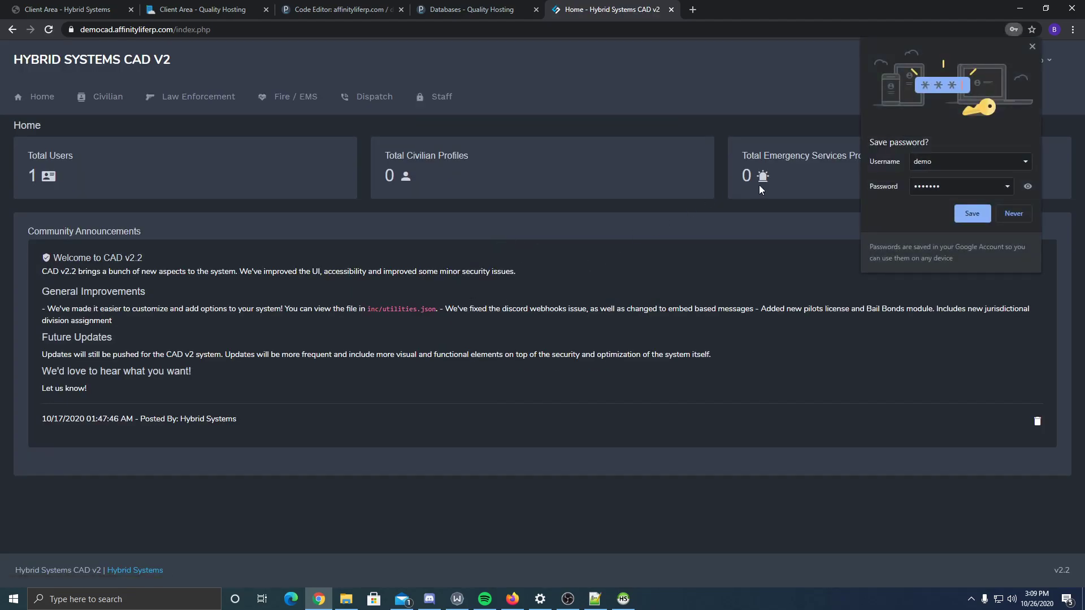
left_click(1002, 208)
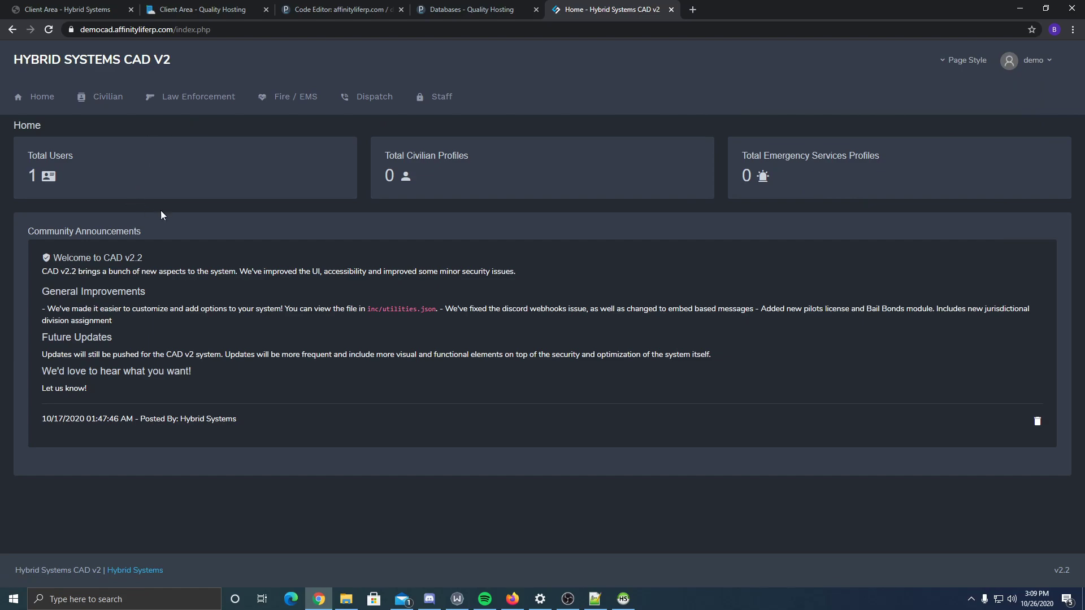
- Review the Staff Panel's global, third-party integration, news system and module configuration settings
left_click(441, 97)
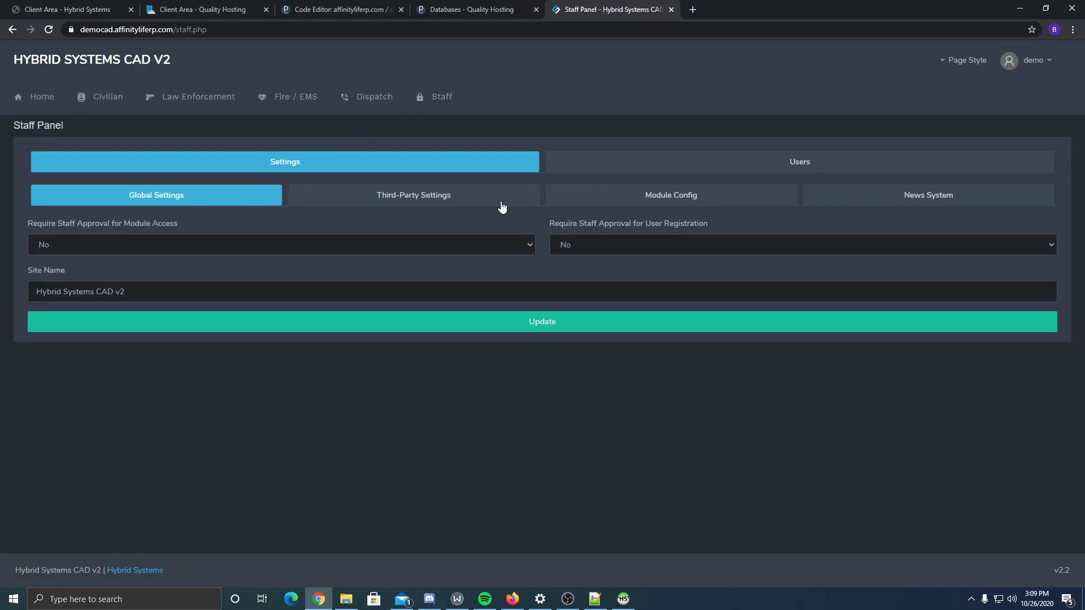
triple_click(117, 291)
left_click(350, 196)
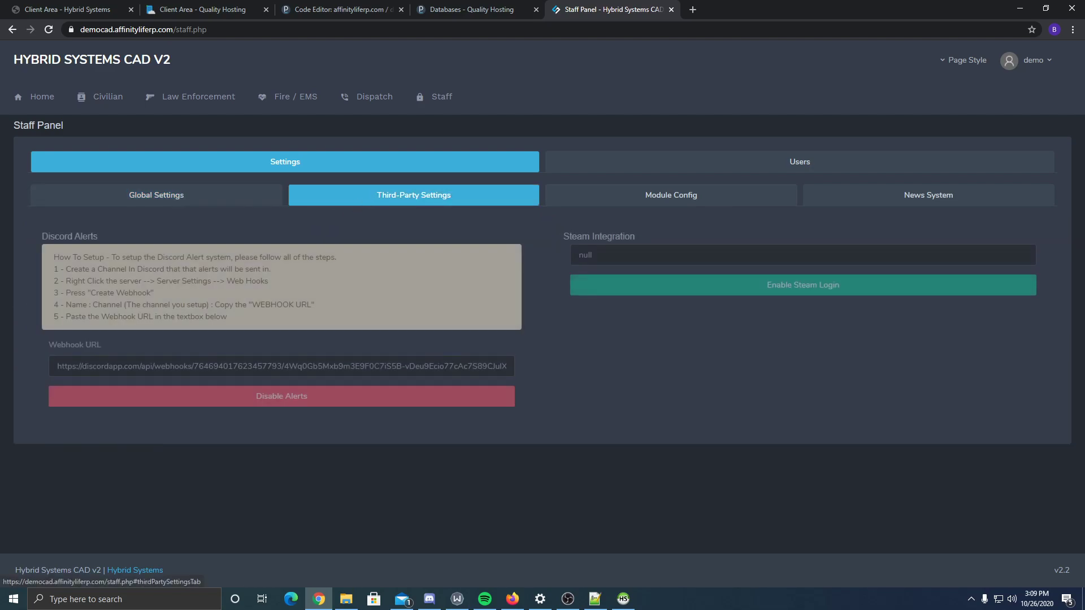
left_click(911, 207)
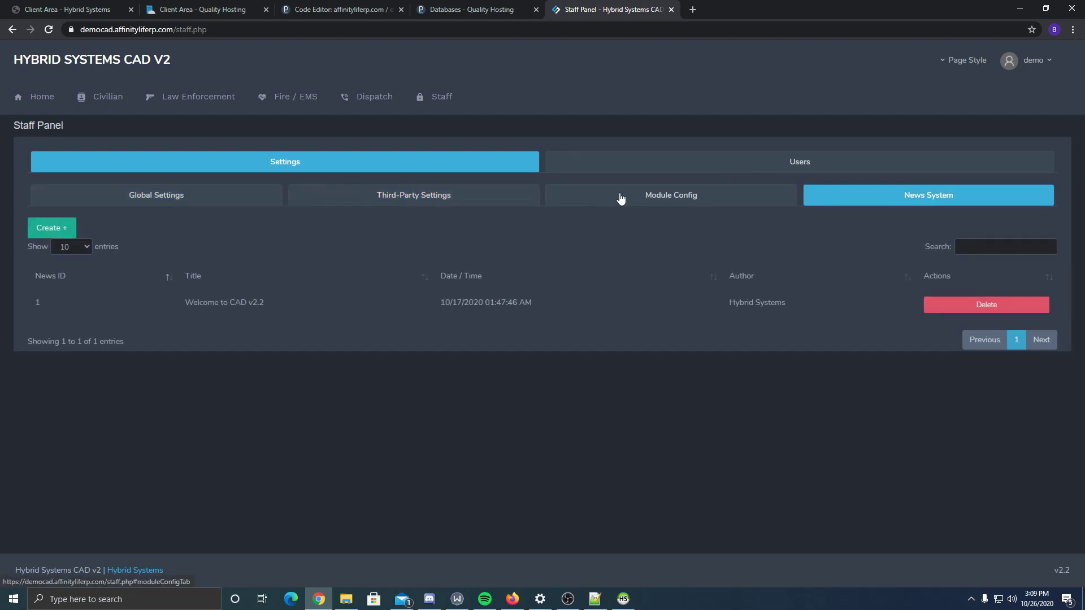
left_click(670, 195)
left_click(154, 179)
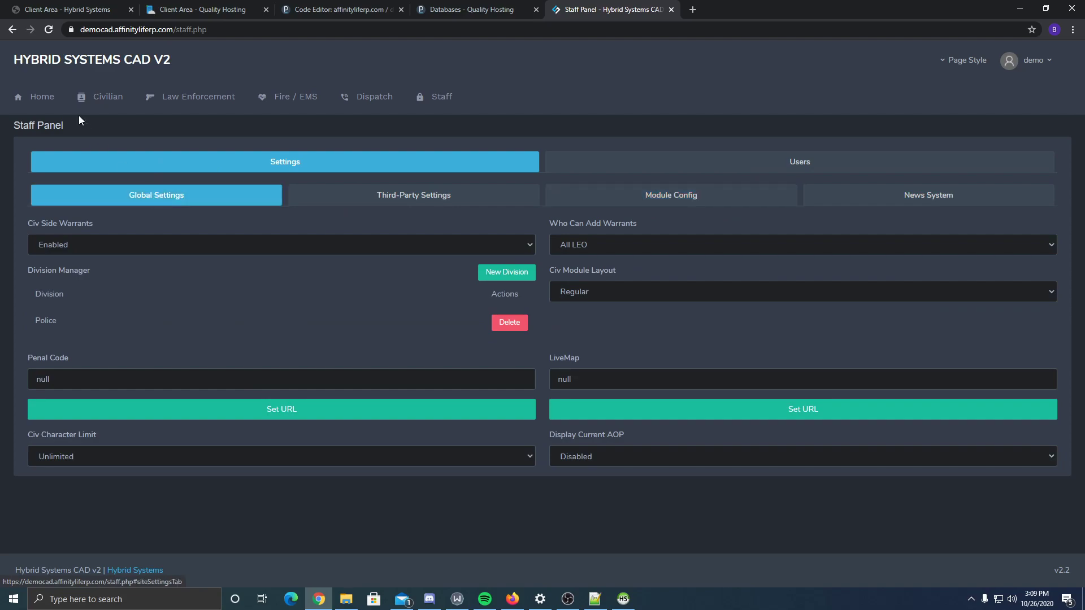
left_click(20, 101)
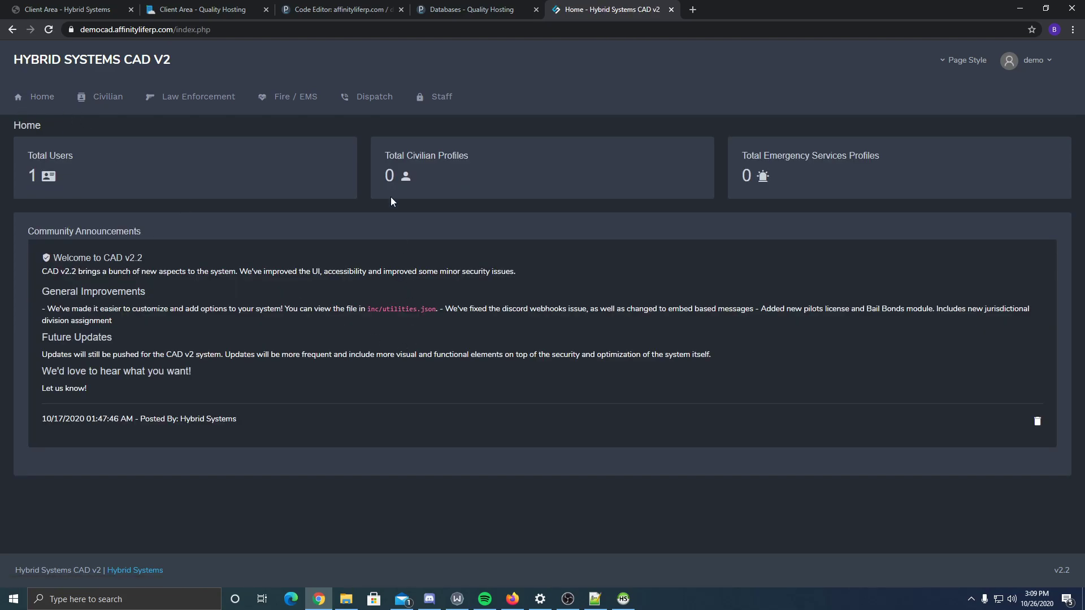
- Set Display Current AOP to Enable in the Staff Panel's Module Config
left_click(434, 97)
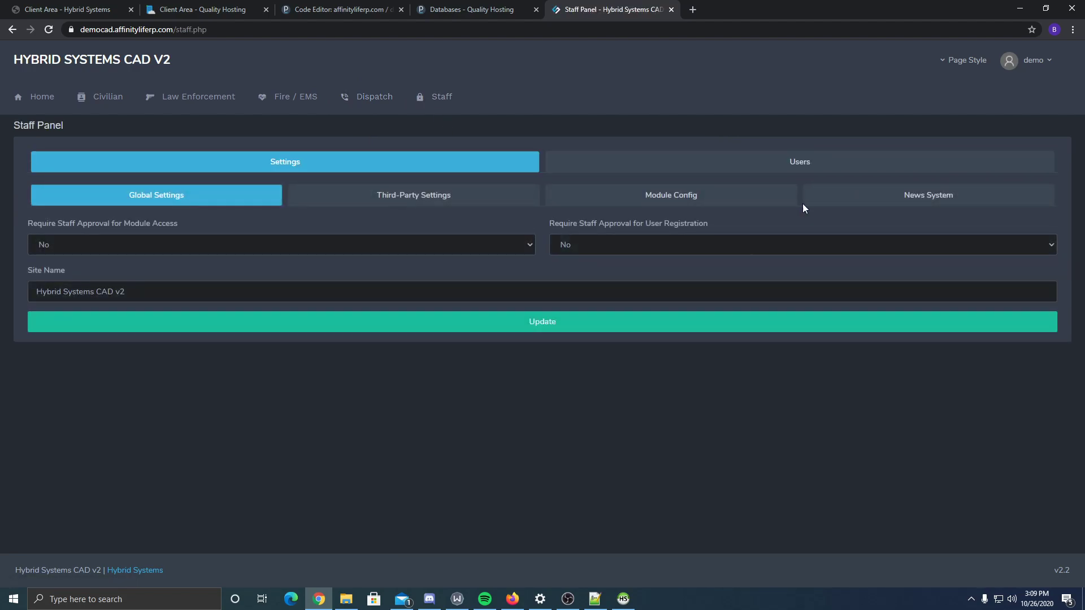
left_click(774, 165)
left_click(429, 167)
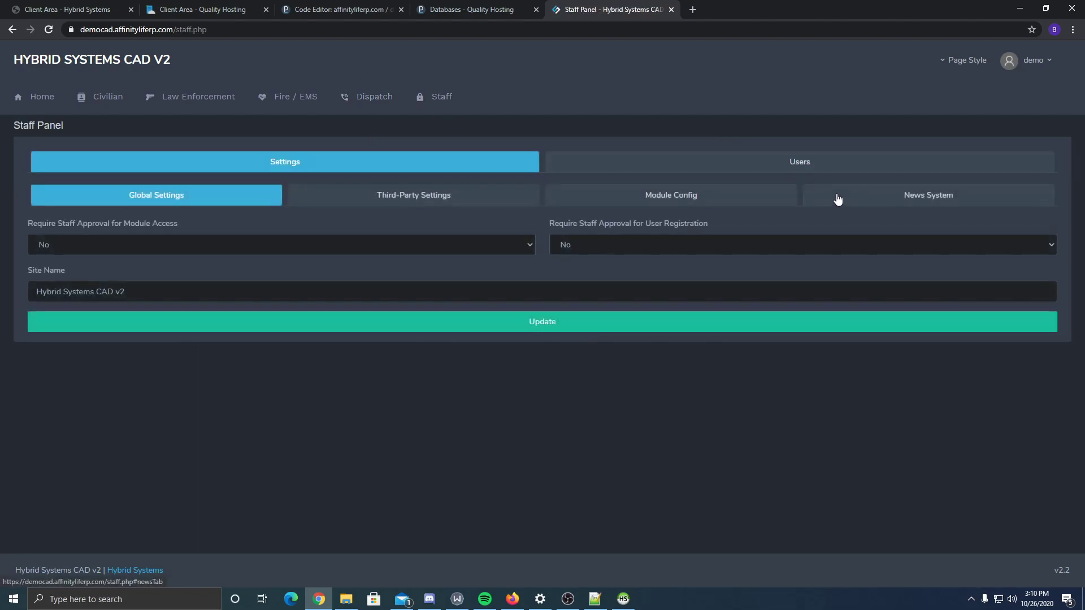
left_click(837, 199)
left_click(705, 199)
left_click(643, 451)
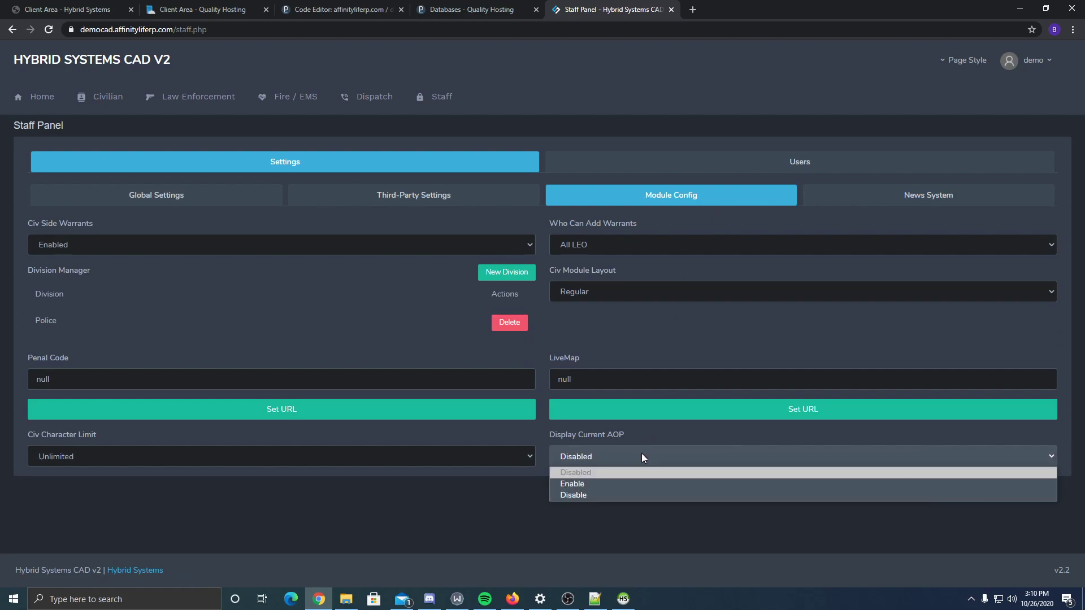
left_click(589, 483)
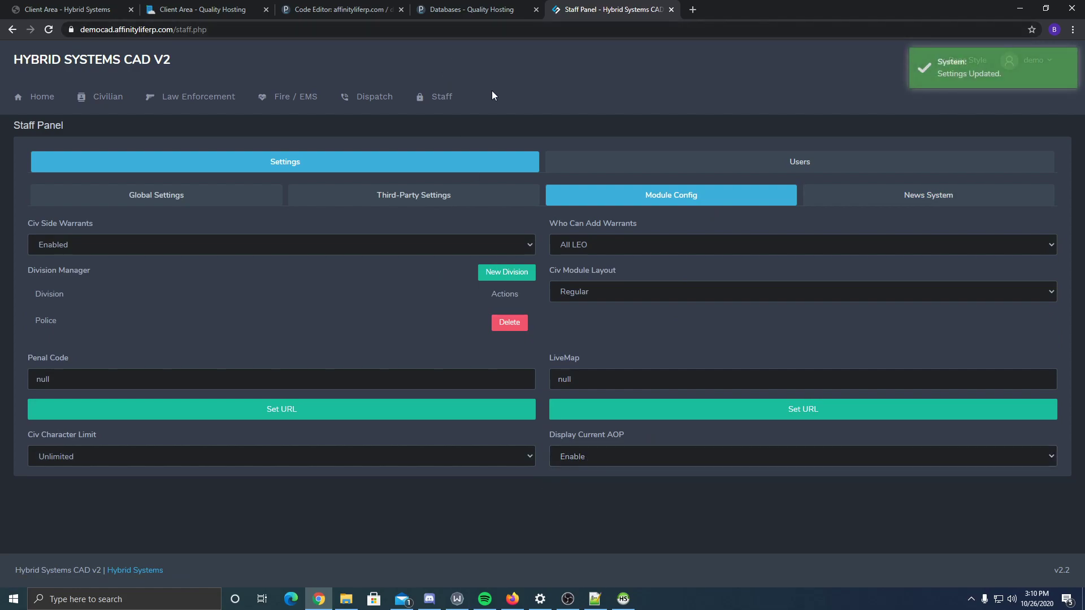
- Reload the staff panel and open the Dispatch page, now showing 'Current AOP: None Set'
left_click(378, 102)
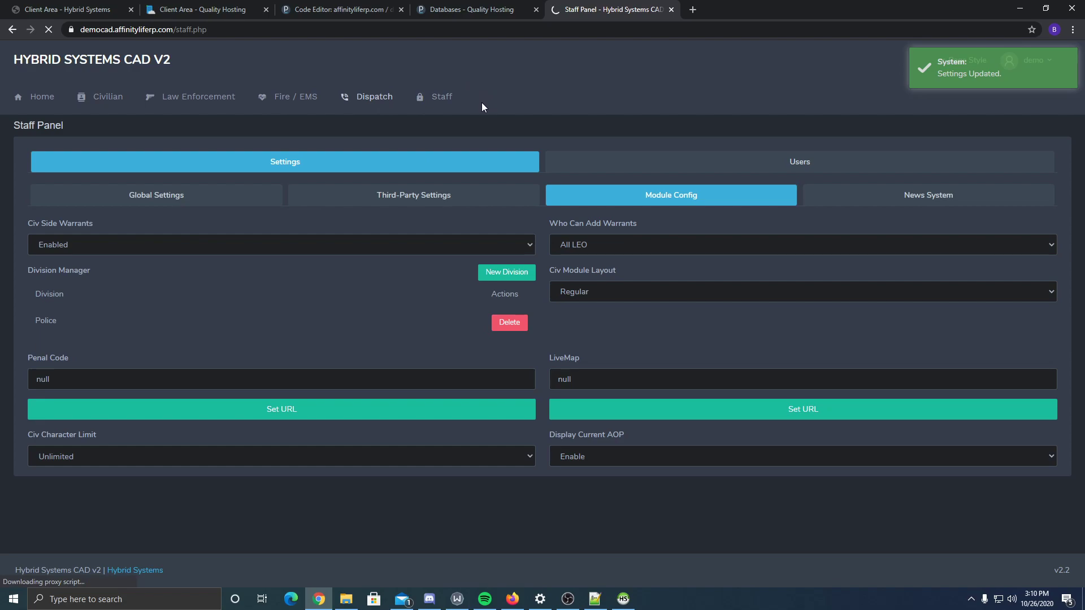
left_click(436, 98)
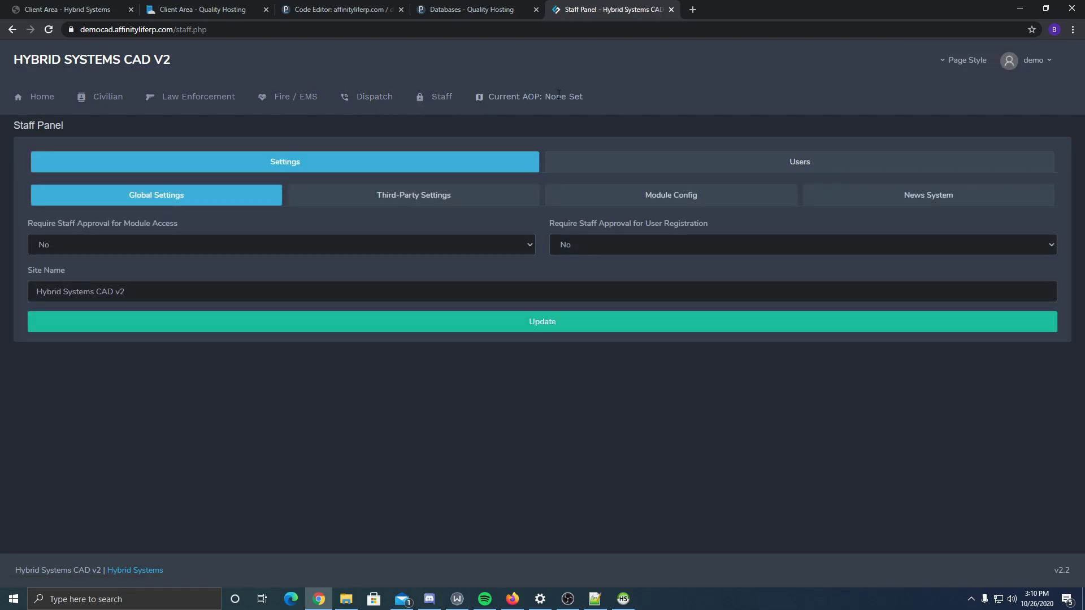
left_click(373, 96)
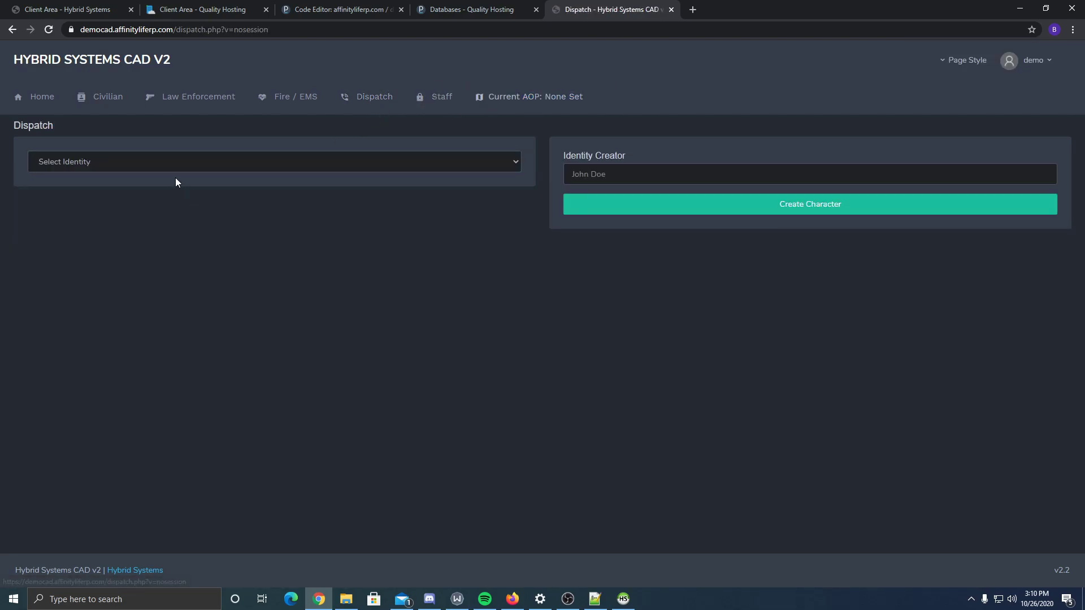
- Create the dispatch identity [1K-01]Norad and enter dispatch with it
left_click(150, 163)
left_click(531, 171)
left_click(612, 174)
left_click(612, 202)
left_click(615, 209)
left_click(104, 160)
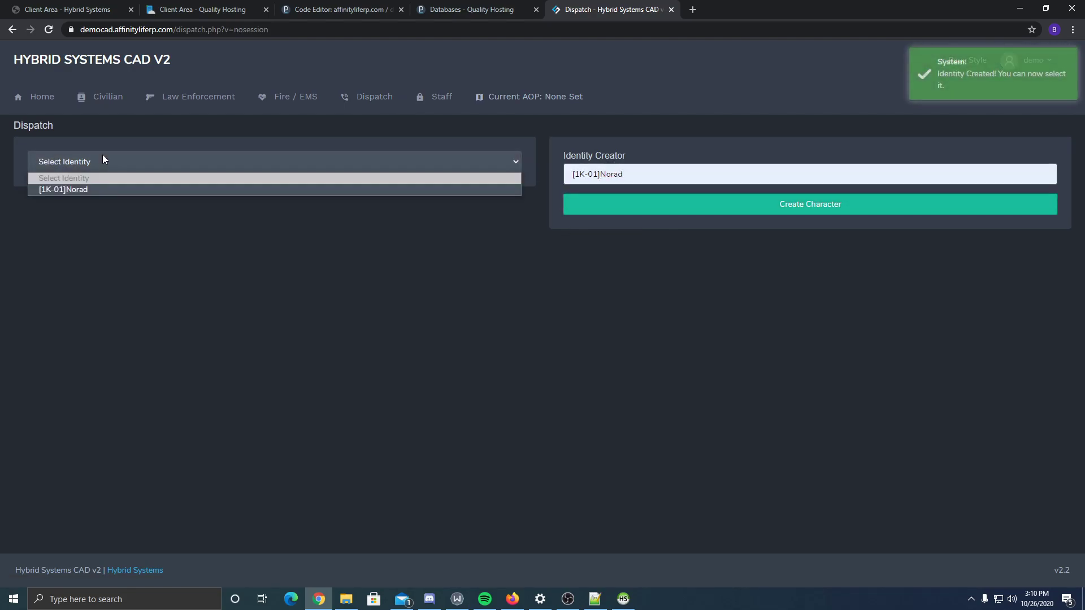
left_click(97, 187)
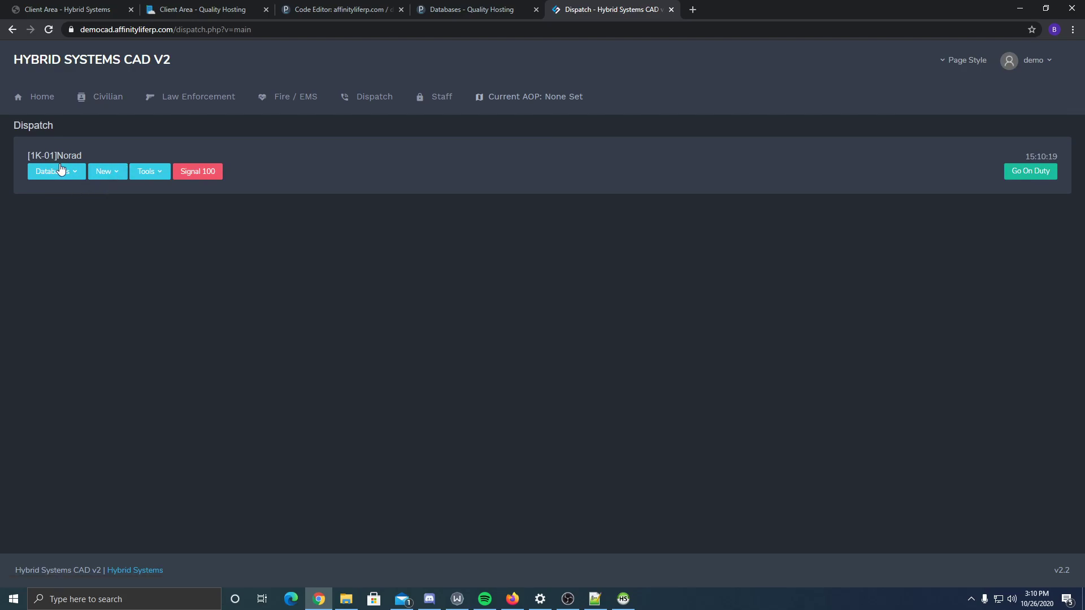
- Try changing the current AOP to 'test' via Tools > Change AOP
left_click(151, 171)
left_click(165, 247)
type("test")
left_click(498, 340)
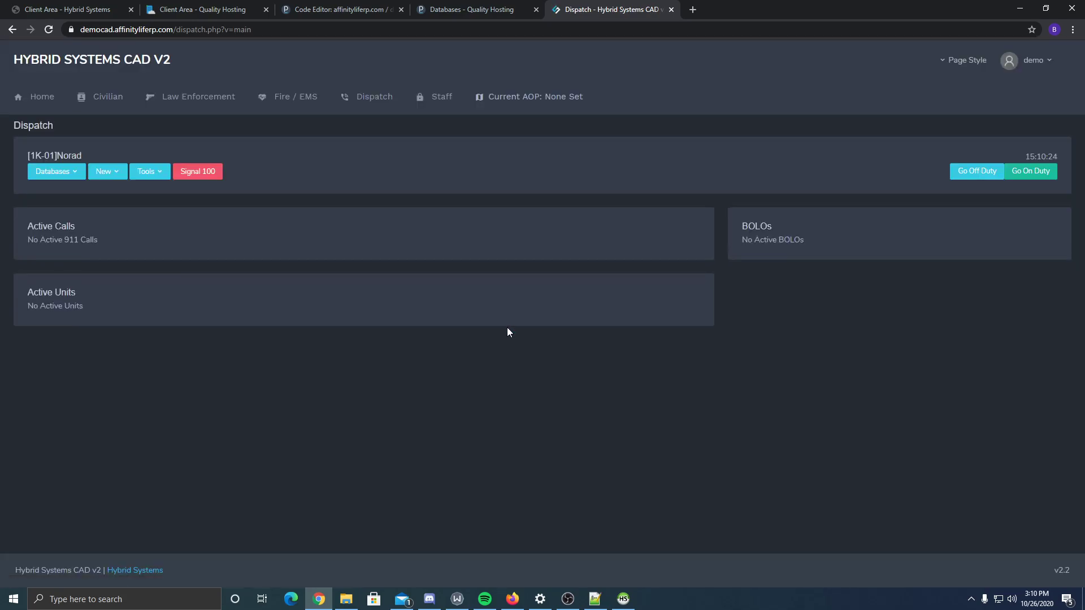
- Go on duty as dispatcher, then submit the AOP 'test' again
left_click(1031, 172)
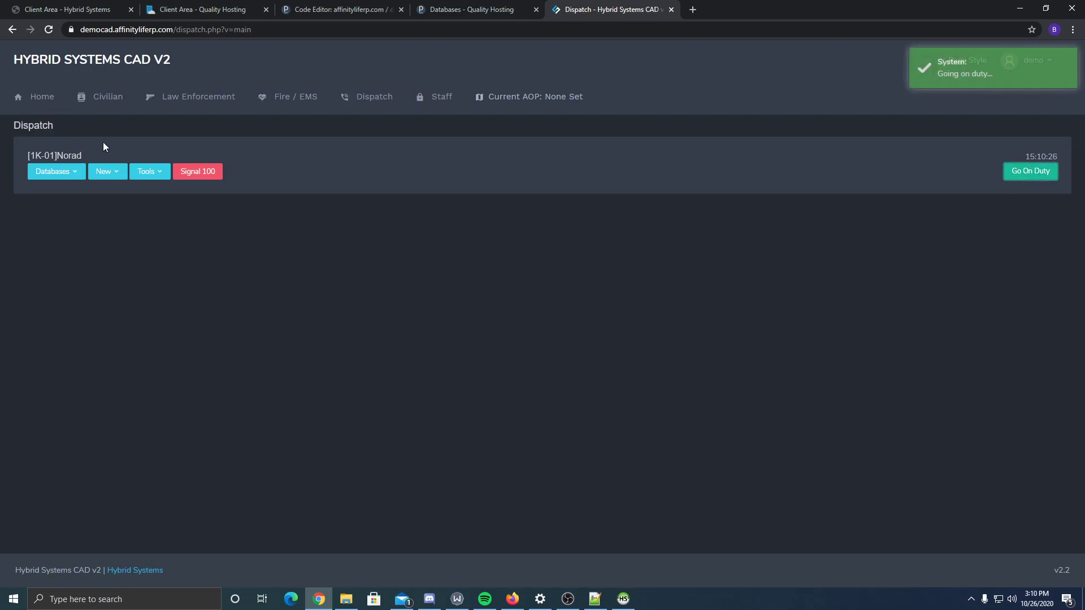
left_click(147, 174)
left_click(161, 247)
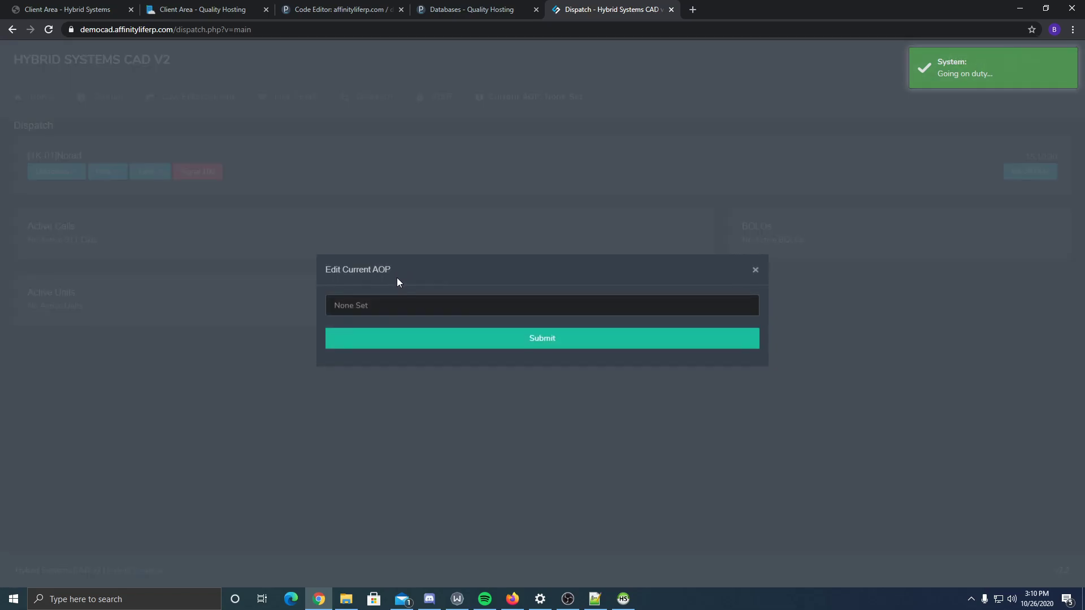
left_click(402, 308)
type("test")
left_click(485, 338)
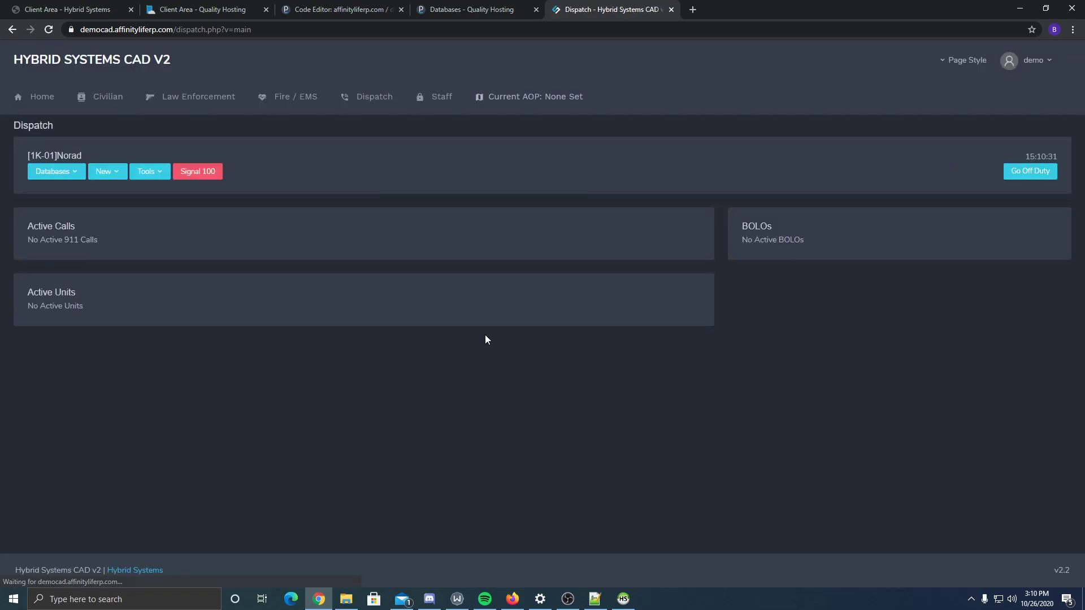